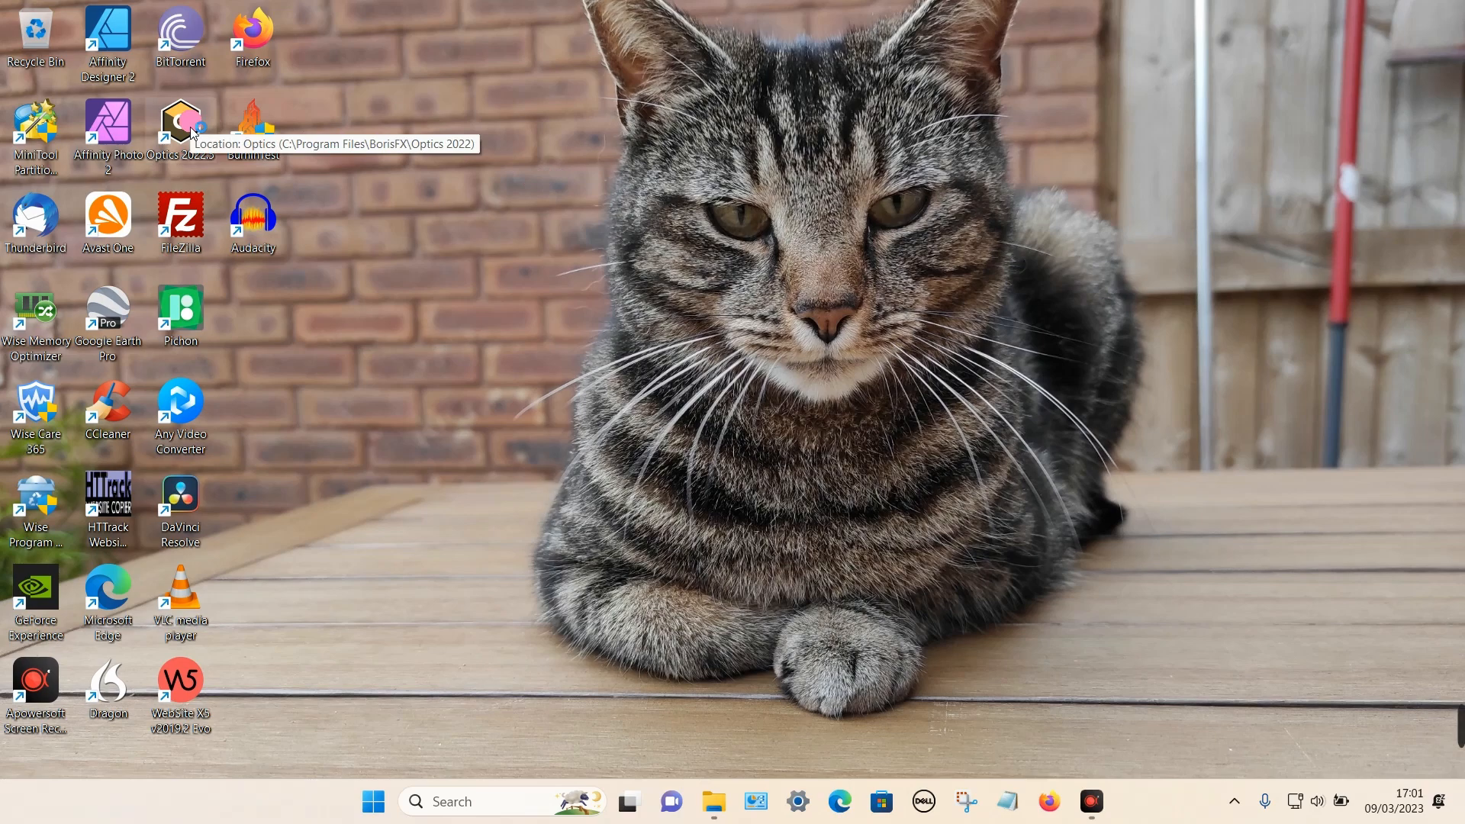
# - Launch Optics and open the photo of the screaming woman from the Downloads folder
pyautogui.doubleClick(191, 125)
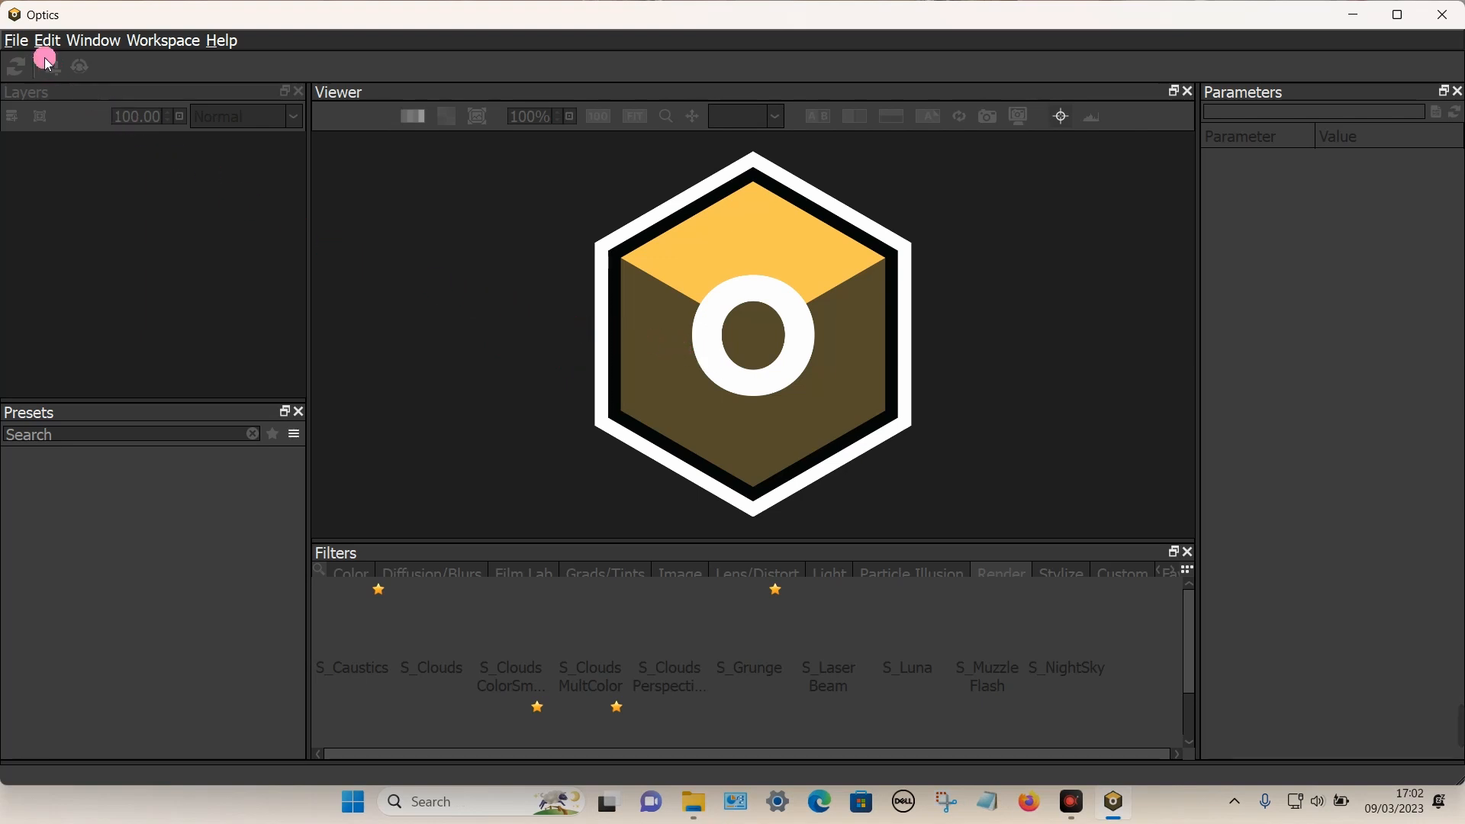
pyautogui.click(17, 43)
pyautogui.click(43, 59)
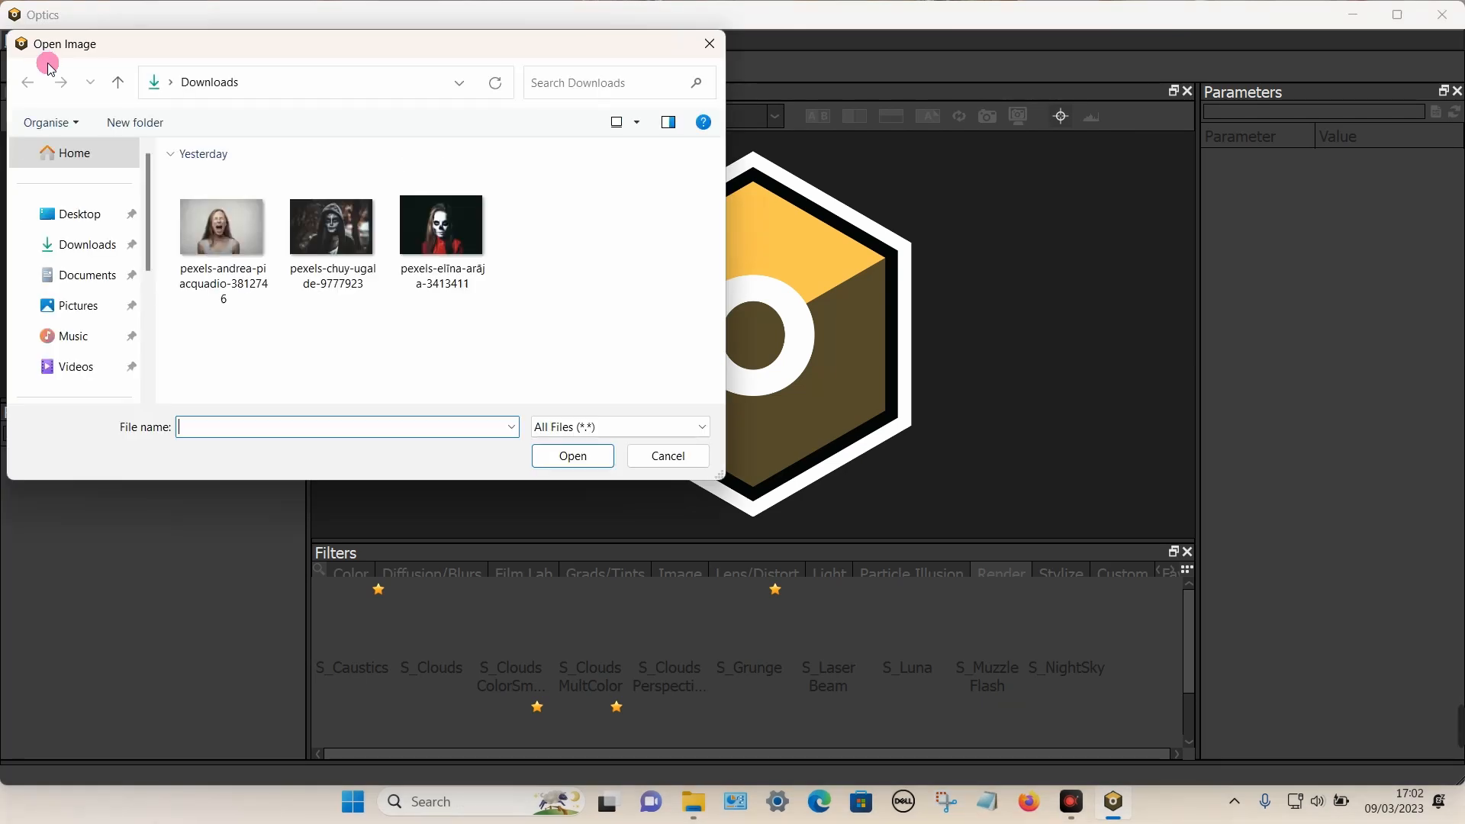
pyautogui.doubleClick(220, 223)
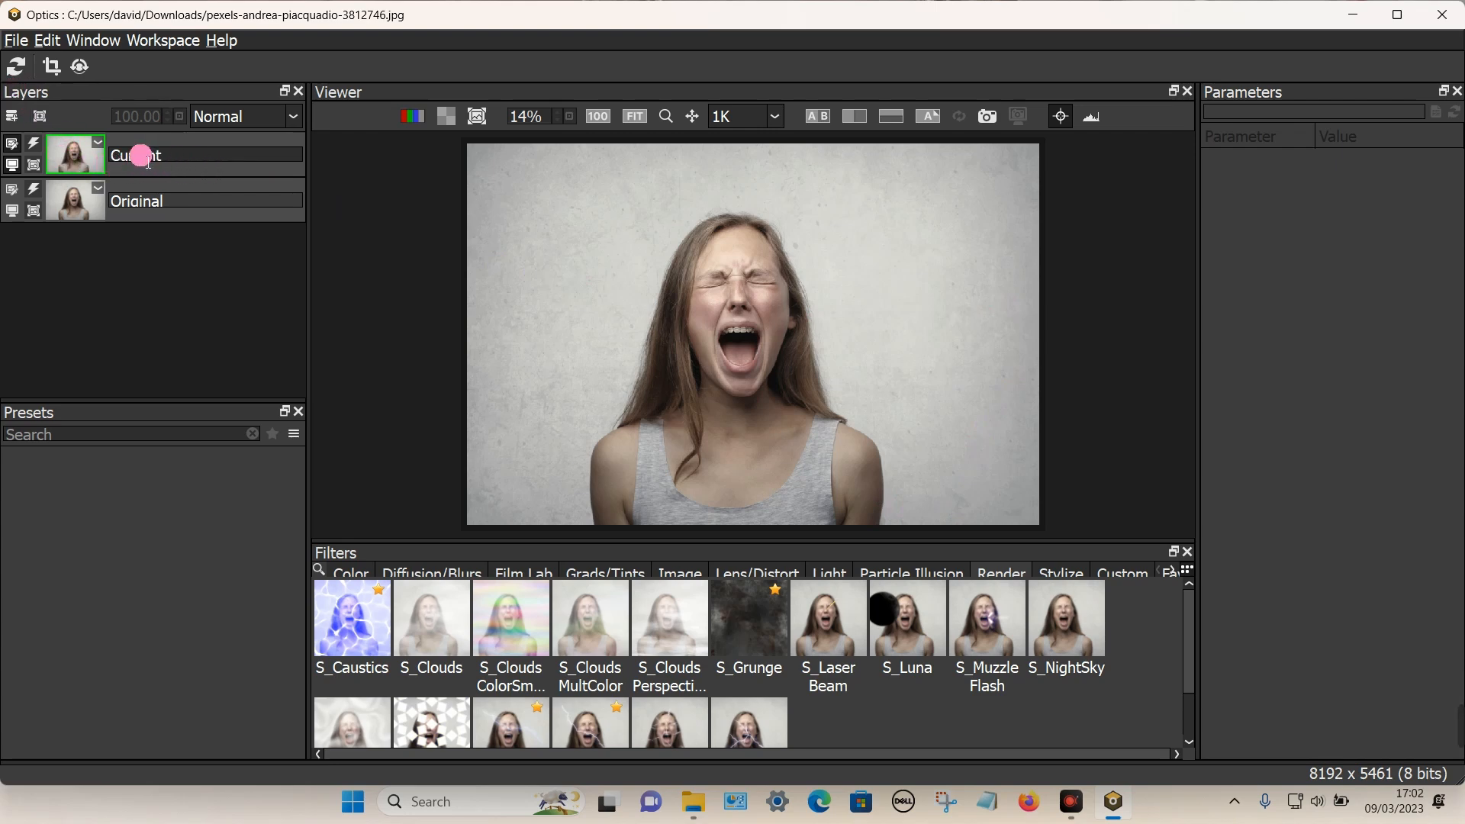
# - Add an EZMask to the Current layer and set the foreground brush size to 367.6
pyautogui.click(38, 116)
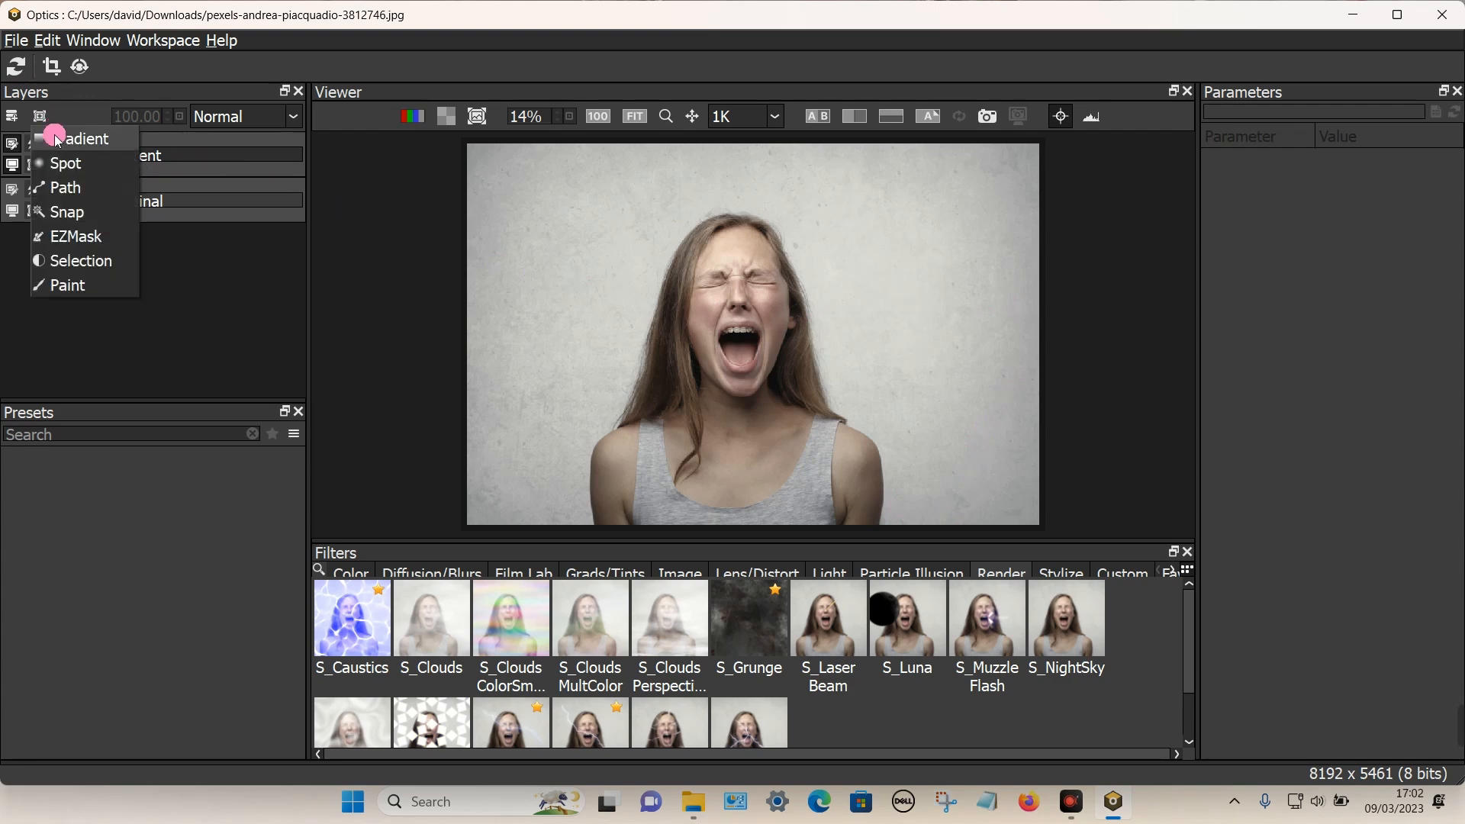
pyautogui.click(122, 238)
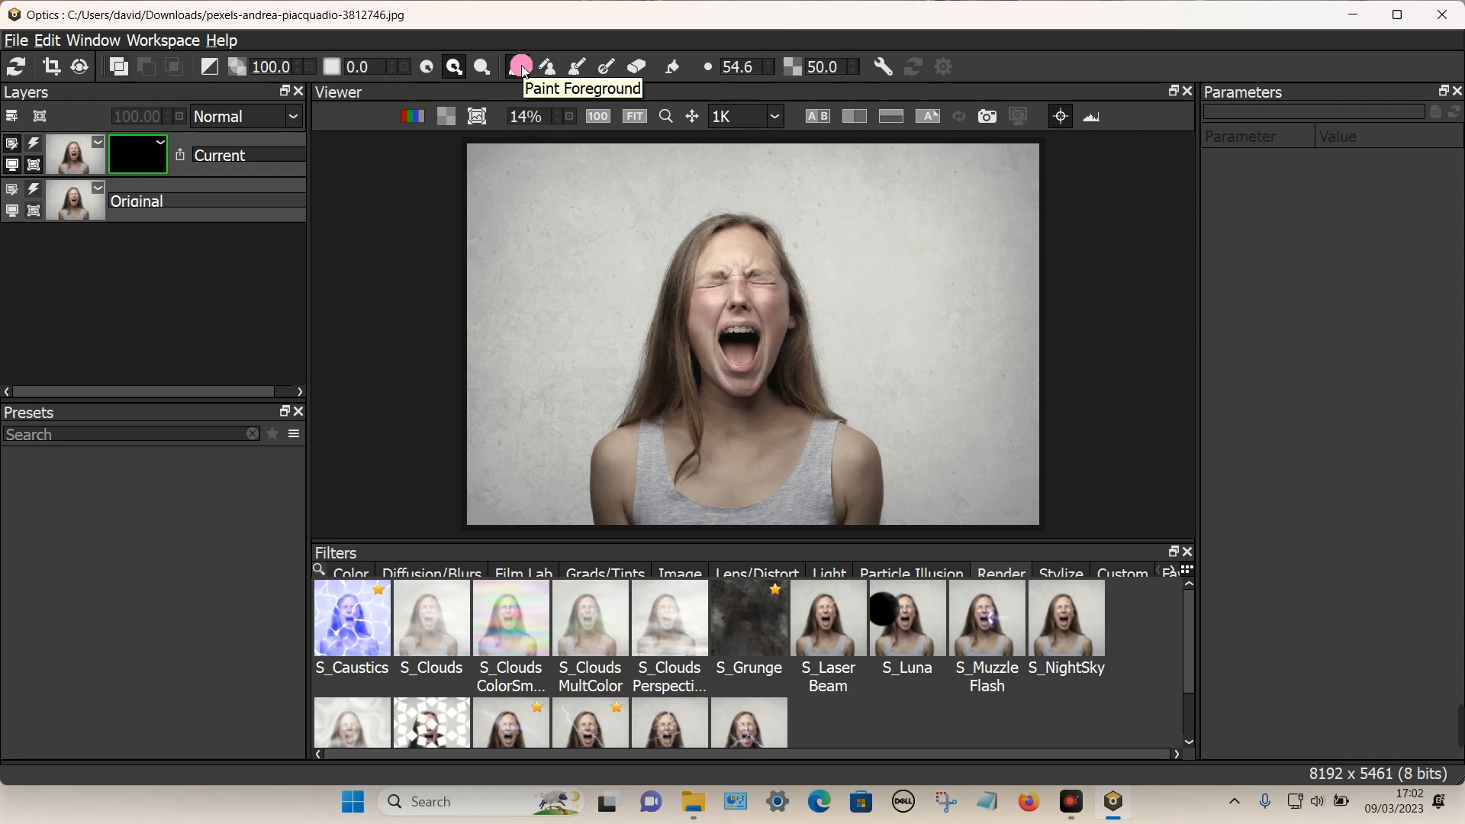
pyautogui.click(547, 65)
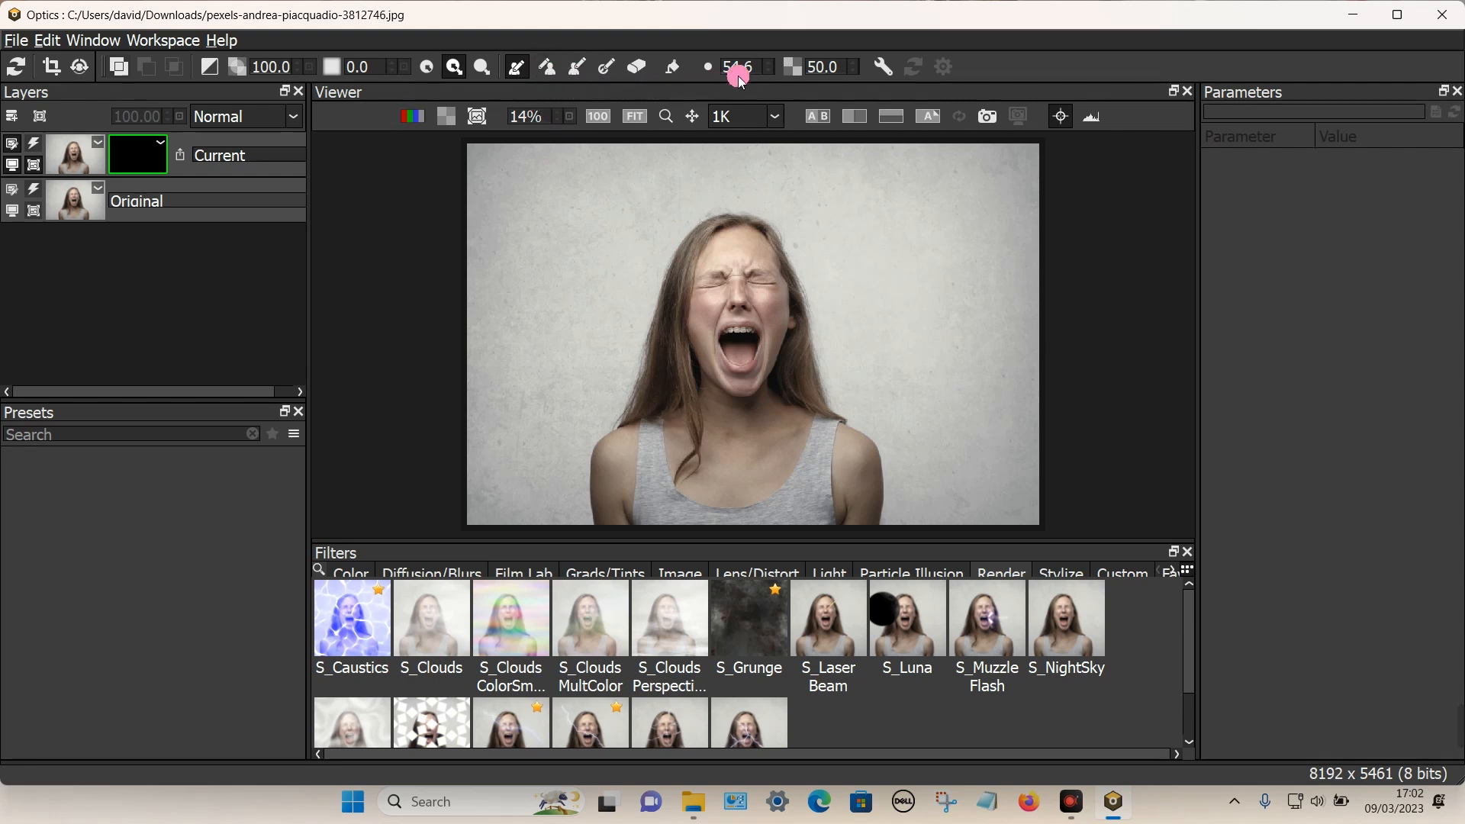
pyautogui.moveTo(738, 75); pyautogui.dragTo(971, 70)
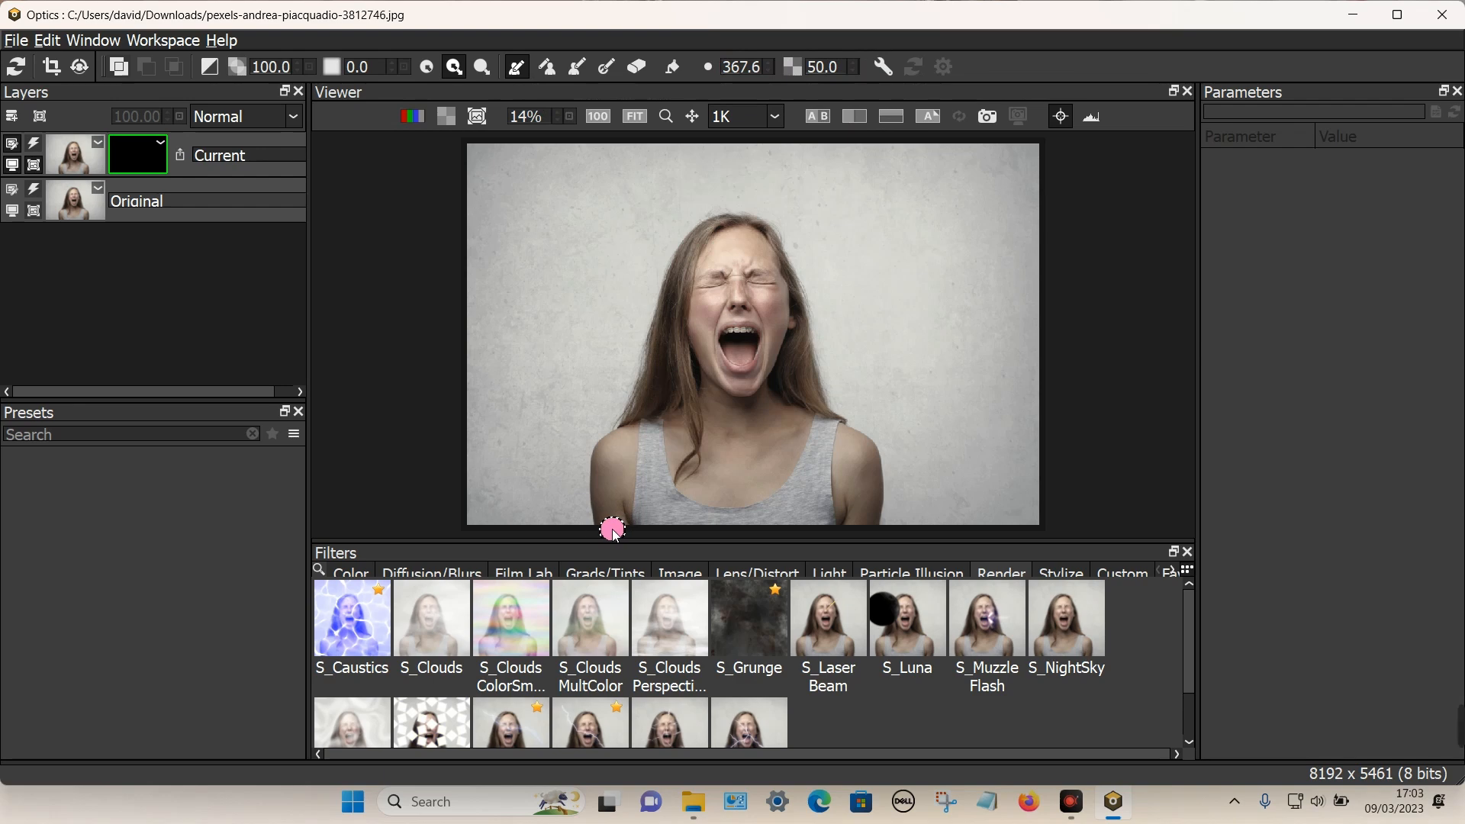
# - Paint a closed foreground outline around the woman and fill its interior as foreground
pyautogui.moveTo(612, 517)
pyautogui.mouseDown()
pyautogui.moveTo(609, 461)
pyautogui.moveTo(686, 255)
pyautogui.moveTo(704, 227)
pyautogui.moveTo(754, 225)
pyautogui.moveTo(785, 252)
pyautogui.moveTo(870, 510)
pyautogui.moveTo(628, 524)
pyautogui.moveTo(654, 477)
pyautogui.mouseUp()
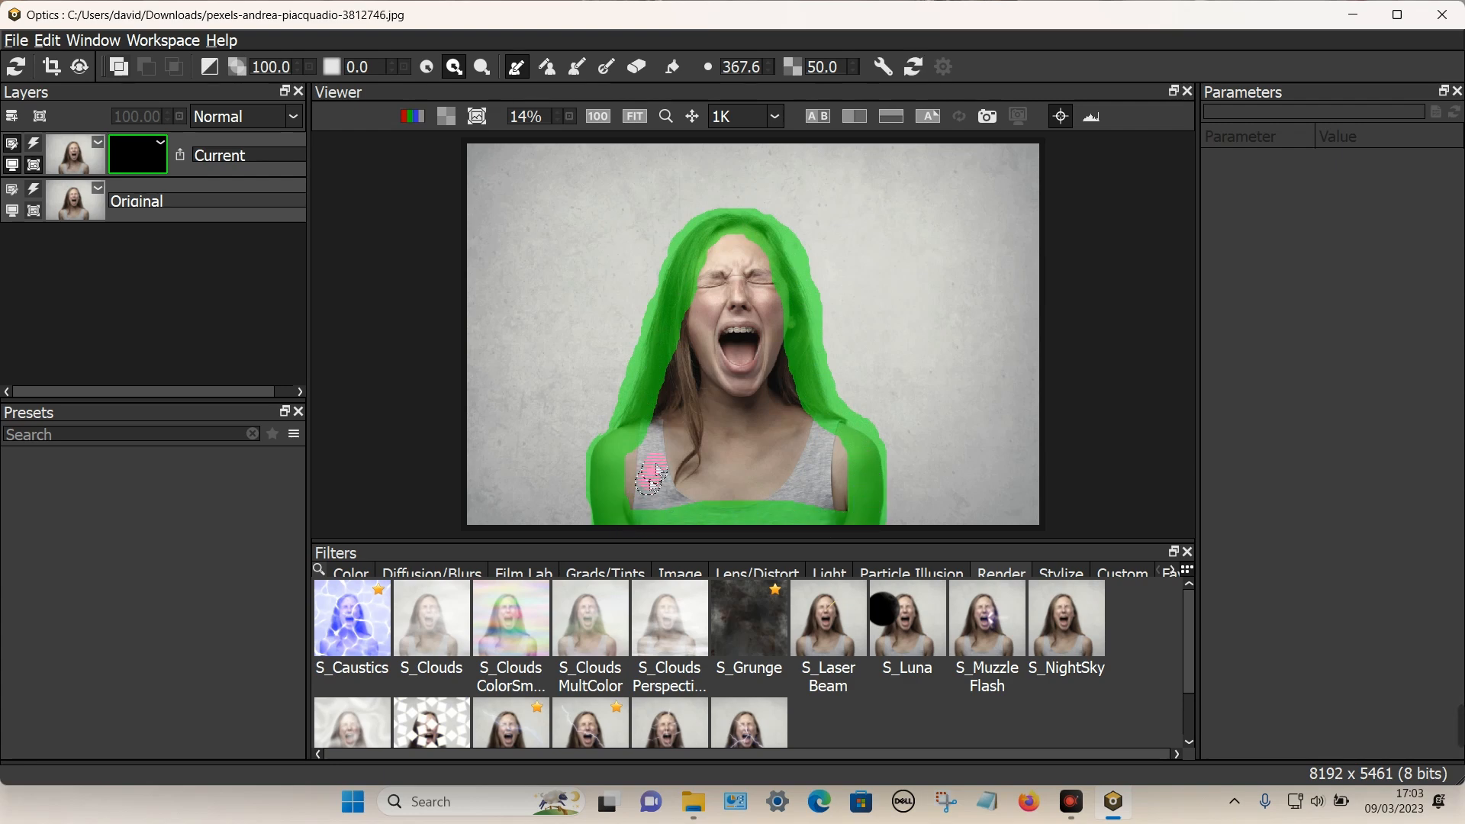
pyautogui.click(673, 69)
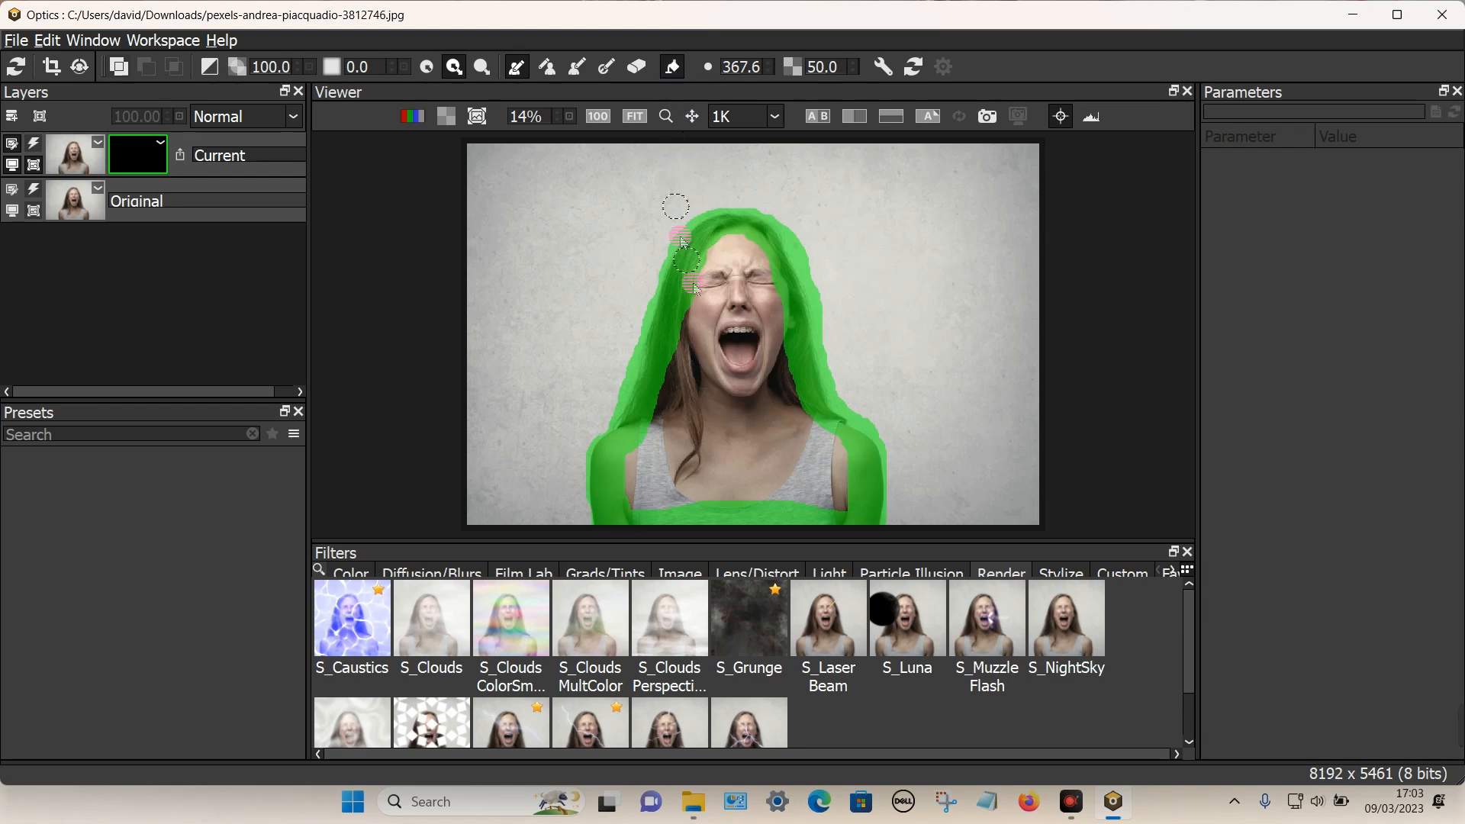
pyautogui.click(736, 361)
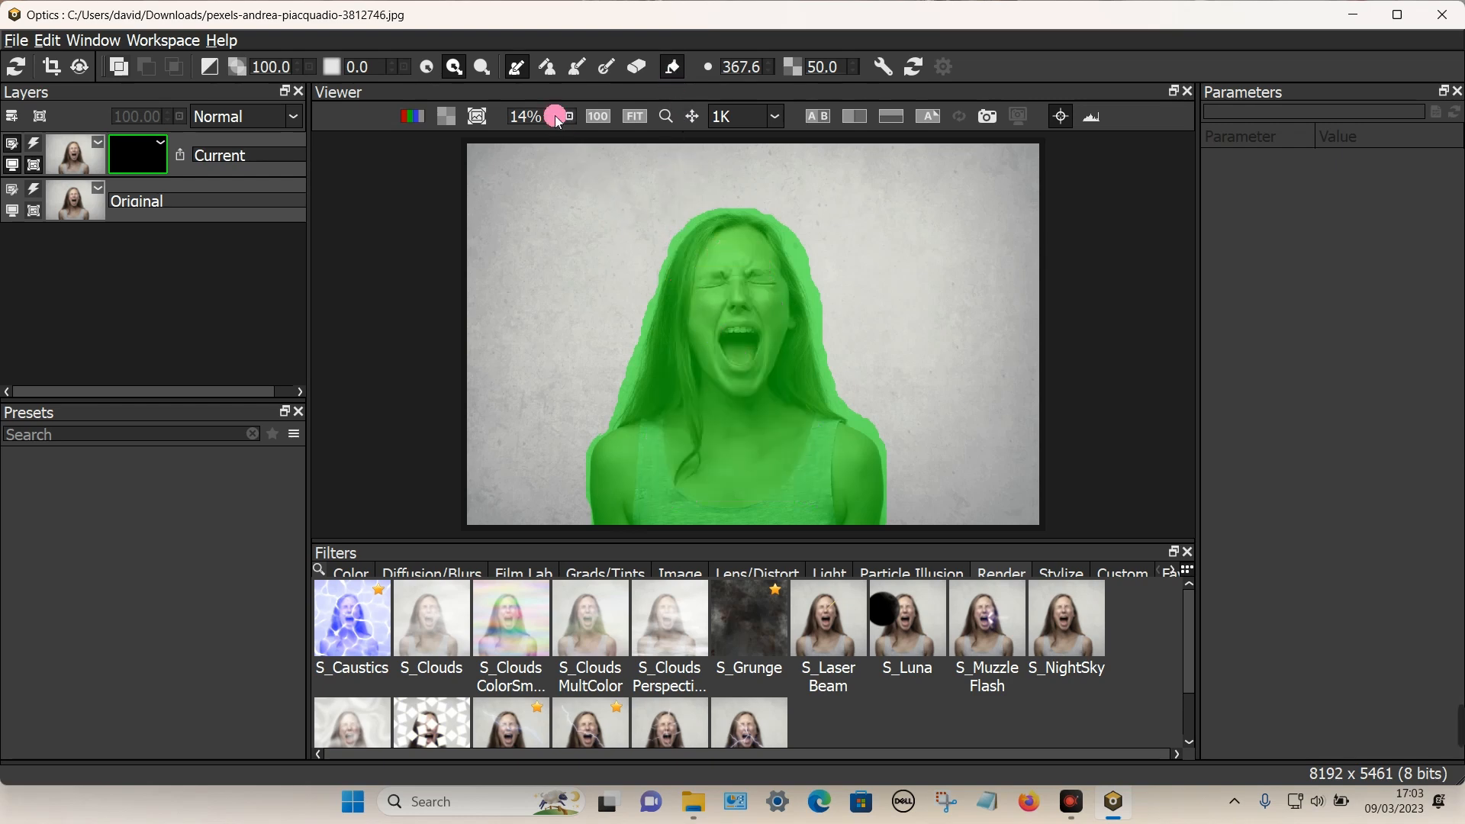
# - Fill the area around the woman as mask background and generate the EZMask
pyautogui.click(546, 68)
pyautogui.click(675, 69)
pyautogui.click(553, 195)
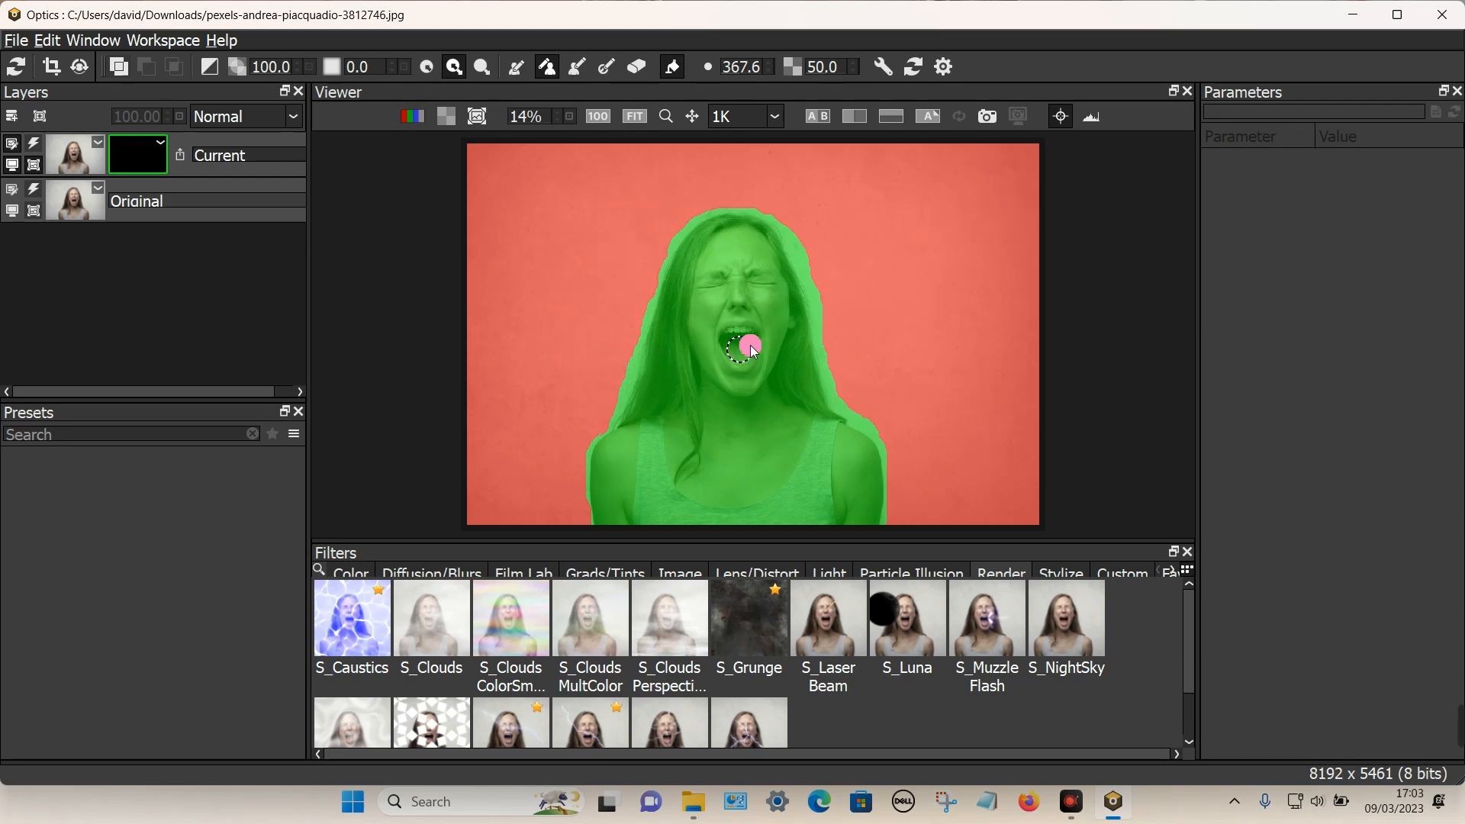
pyautogui.click(944, 67)
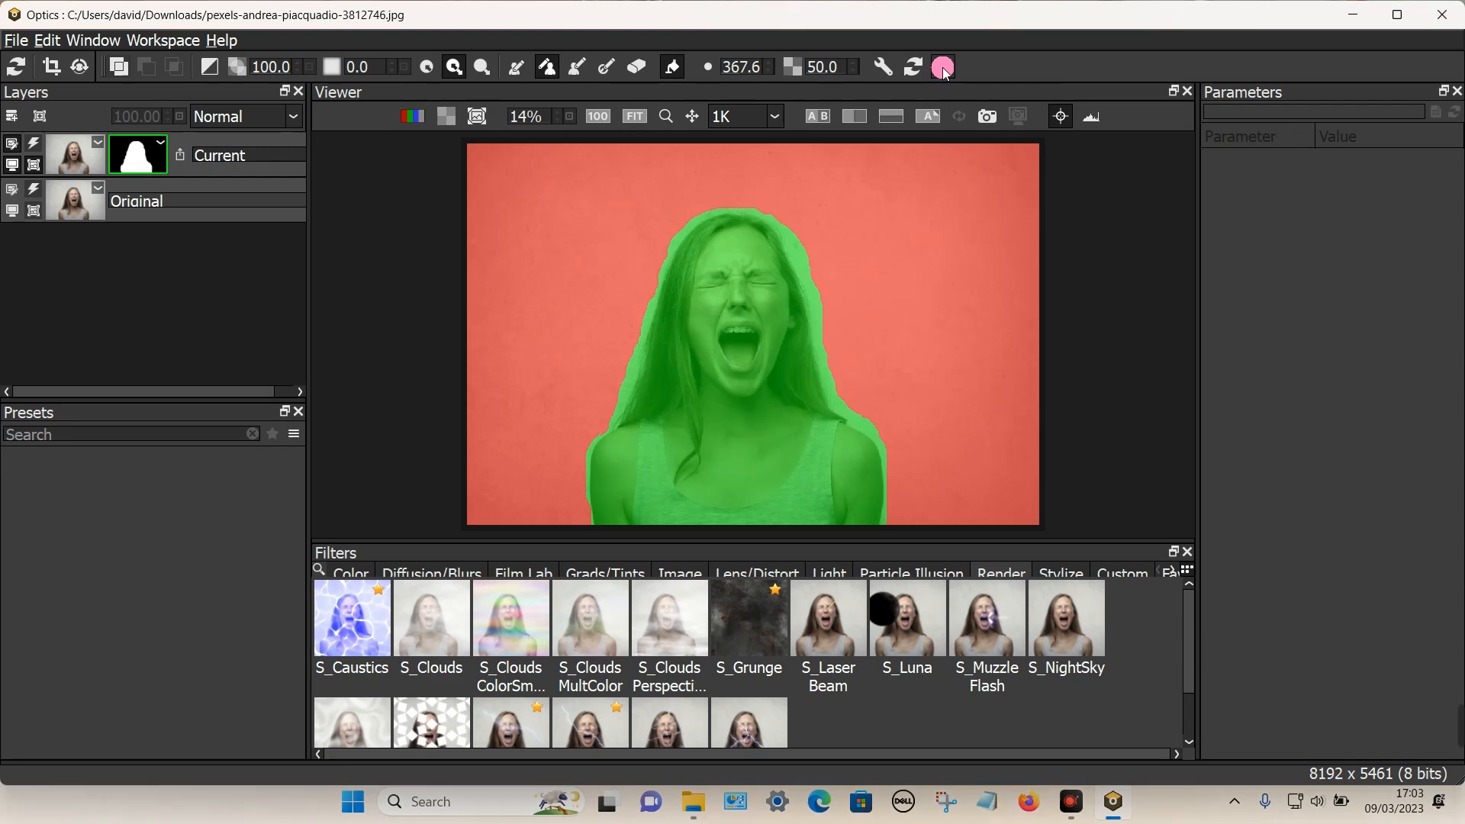
# - With the mask overlay hidden, apply the S_Grunge filter and invert the mask so only the background is affected
pyautogui.click(1062, 117)
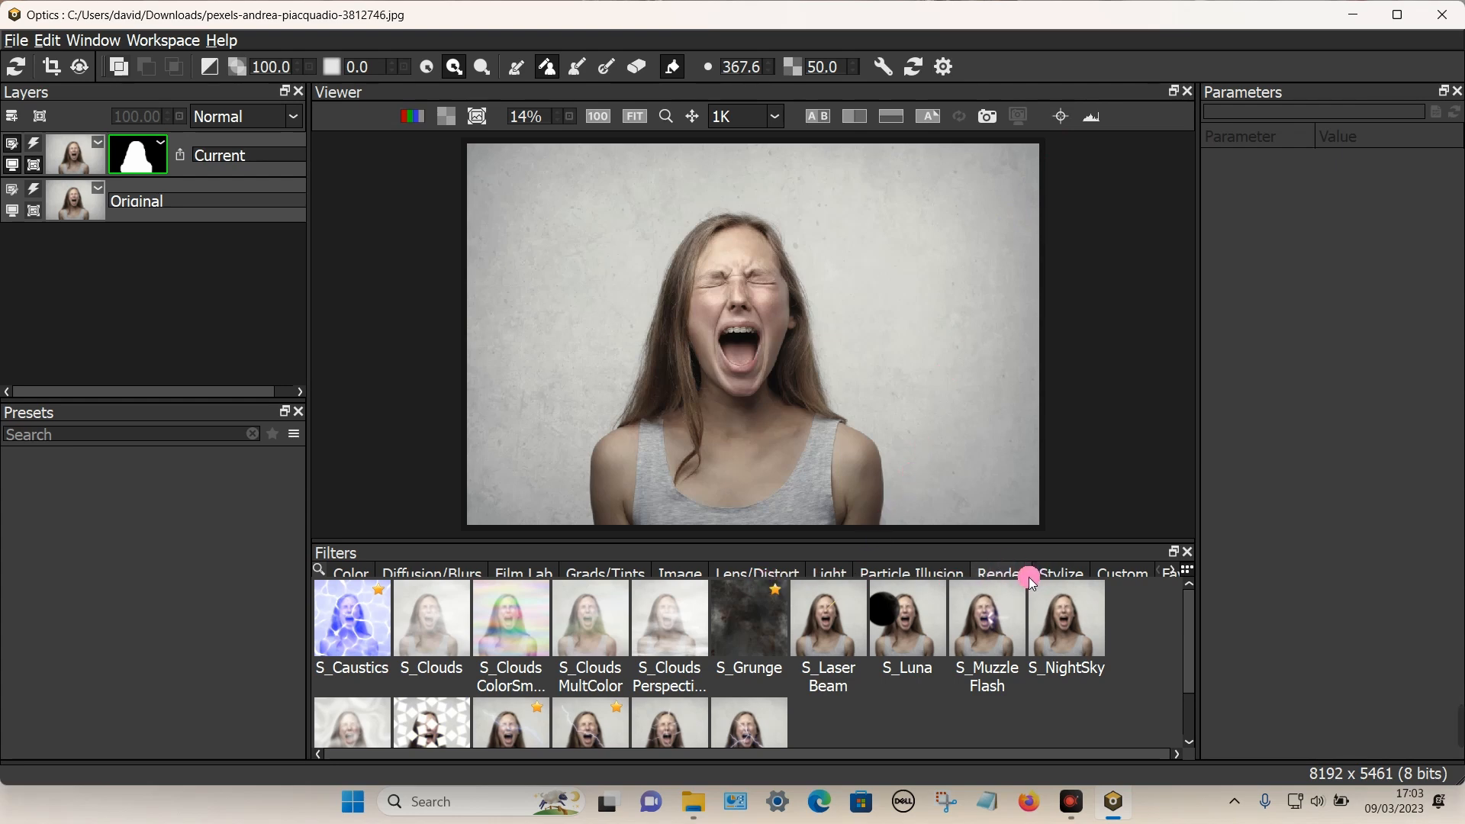
pyautogui.click(744, 626)
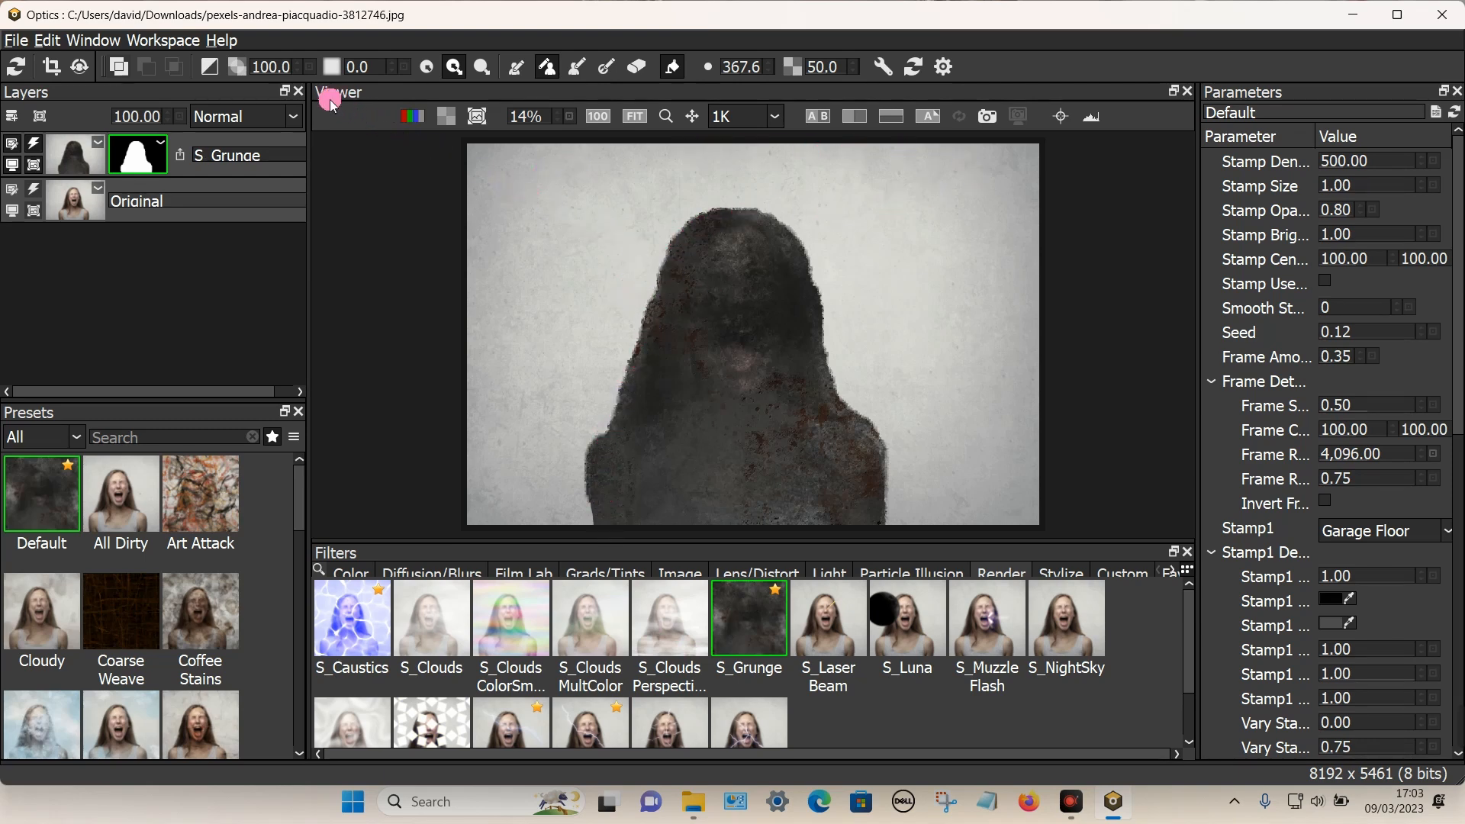
pyautogui.click(210, 68)
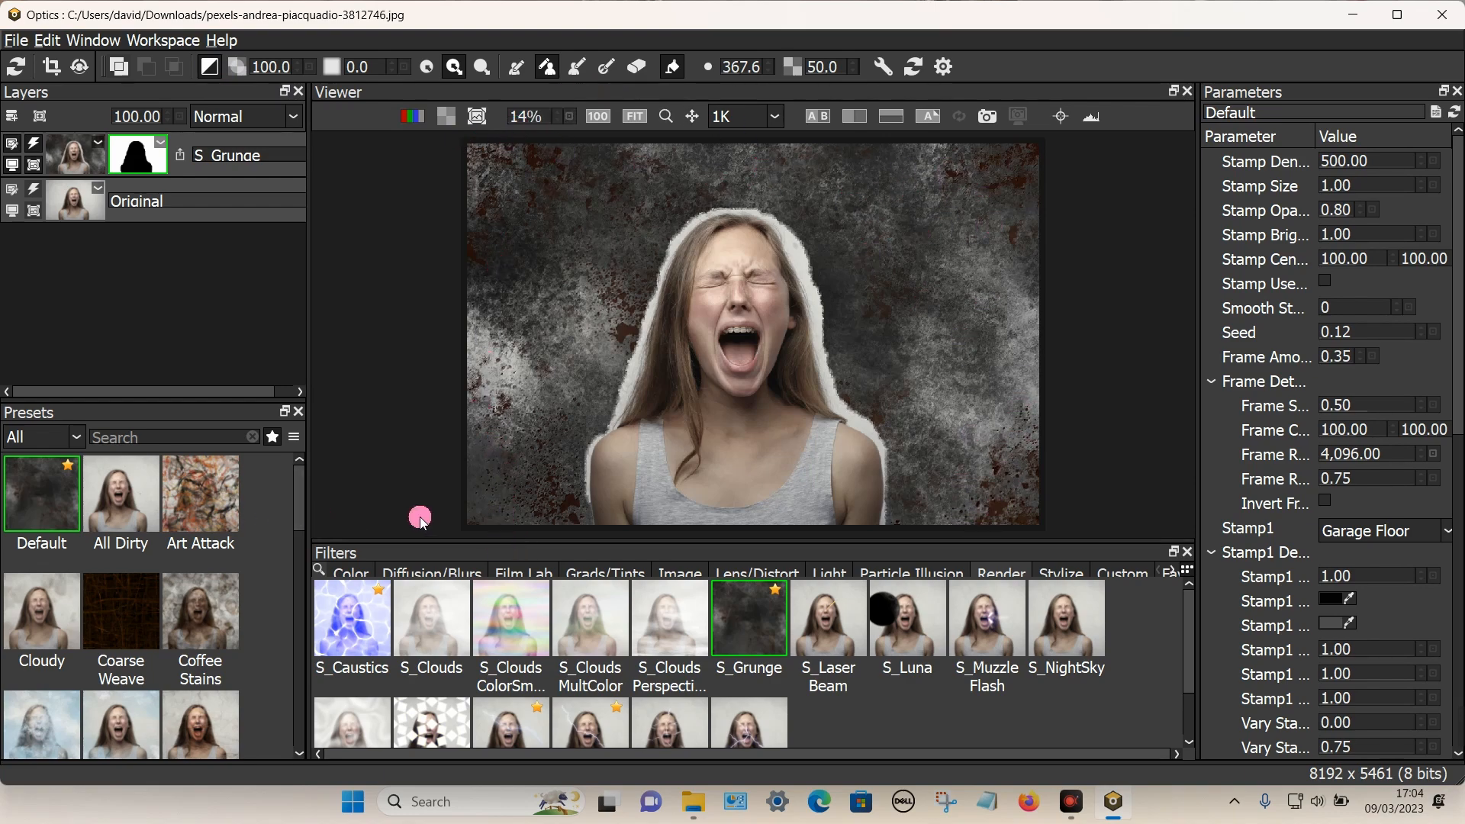
# - Try S_Grunge presets on the background, including Art Attack, Spilt Milk, Smoky Vignette and Rough Broken Floor
pyautogui.click(194, 506)
pyautogui.scroll(-3, 176, 571)
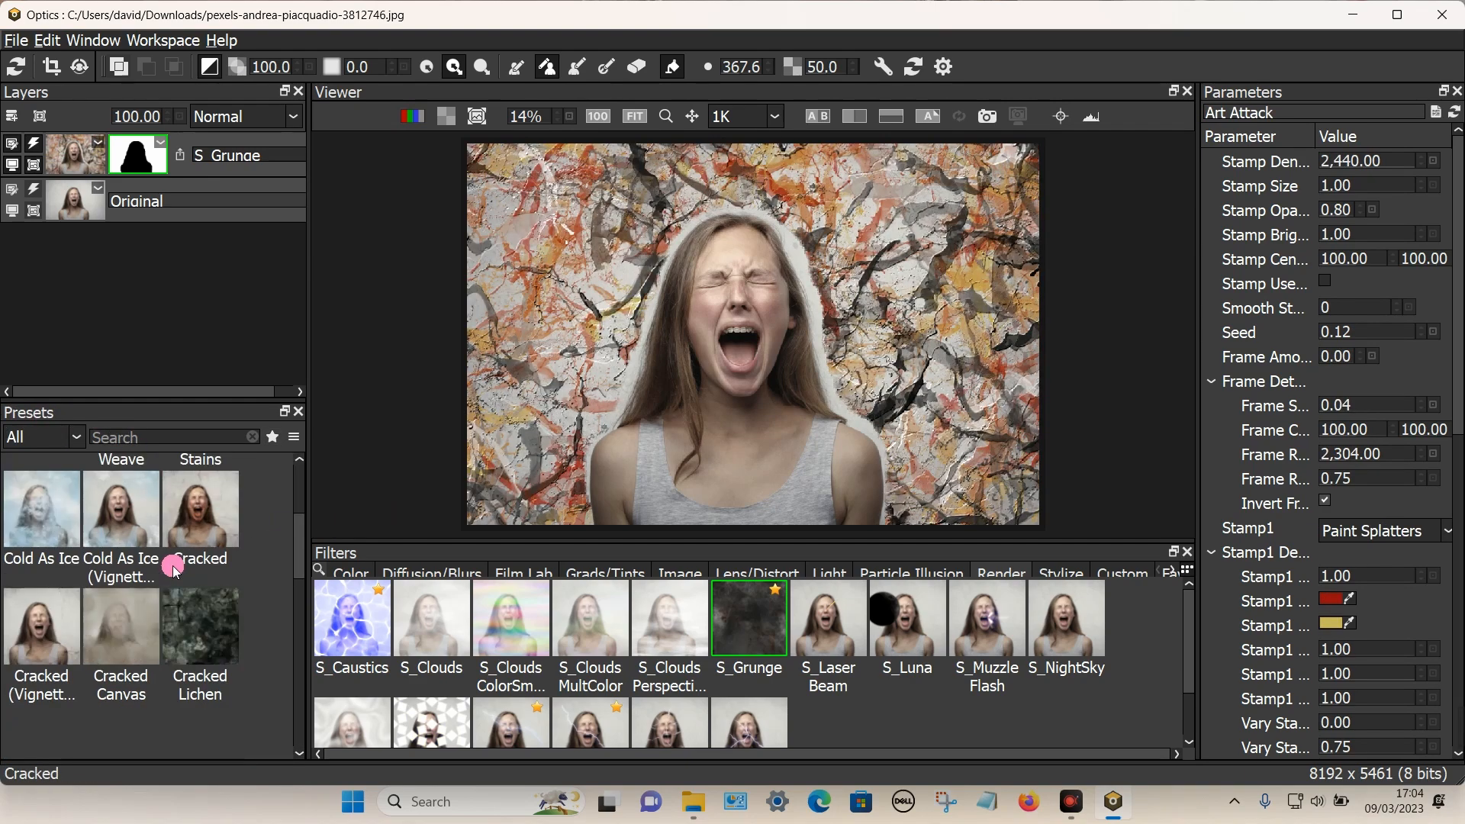
pyautogui.click(197, 649)
pyautogui.scroll(-3, 109, 626)
pyautogui.scroll(-2, 109, 626)
pyautogui.click(73, 624)
pyautogui.click(114, 626)
pyautogui.scroll(-3, 137, 615)
pyautogui.click(200, 564)
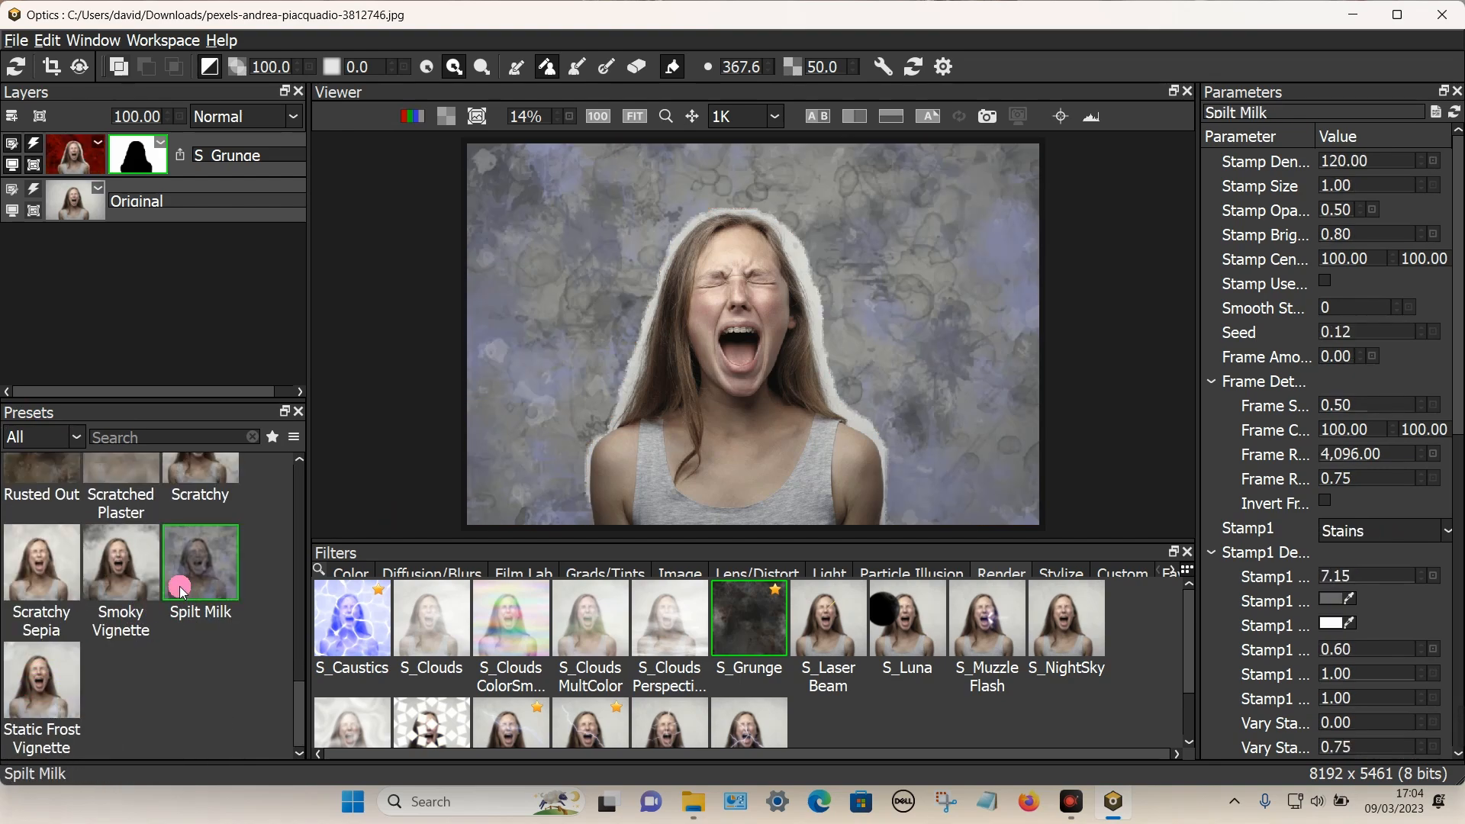
pyautogui.click(42, 565)
pyautogui.click(138, 565)
pyautogui.scroll(2, 137, 565)
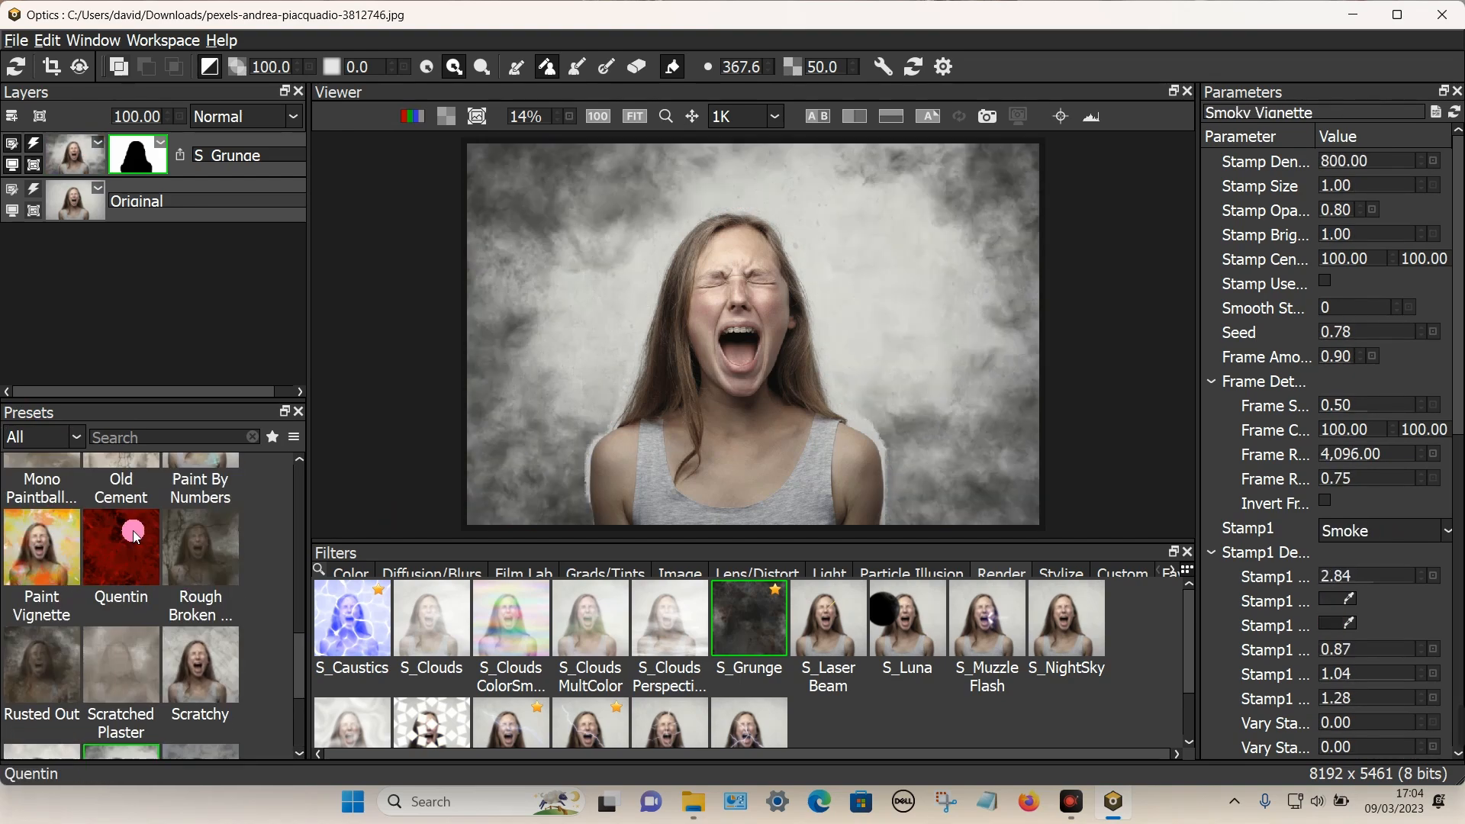
pyautogui.click(122, 548)
pyautogui.click(200, 555)
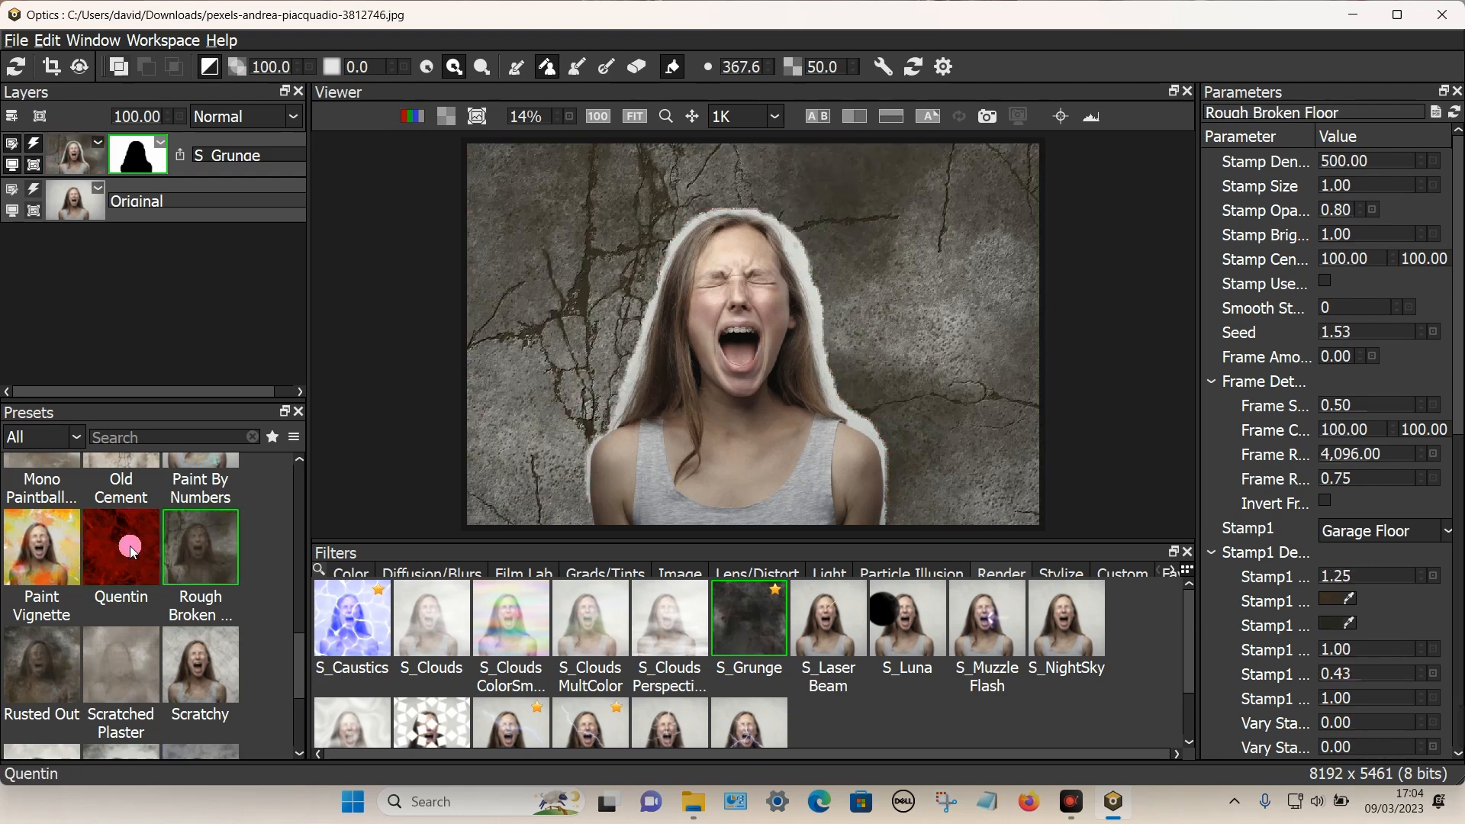
# - Apply the Cracked Lichen preset and raise the mask blur to 500 to soften the edge around the woman
pyautogui.scroll(10, 122, 546)
pyautogui.click(126, 645)
pyautogui.click(169, 547)
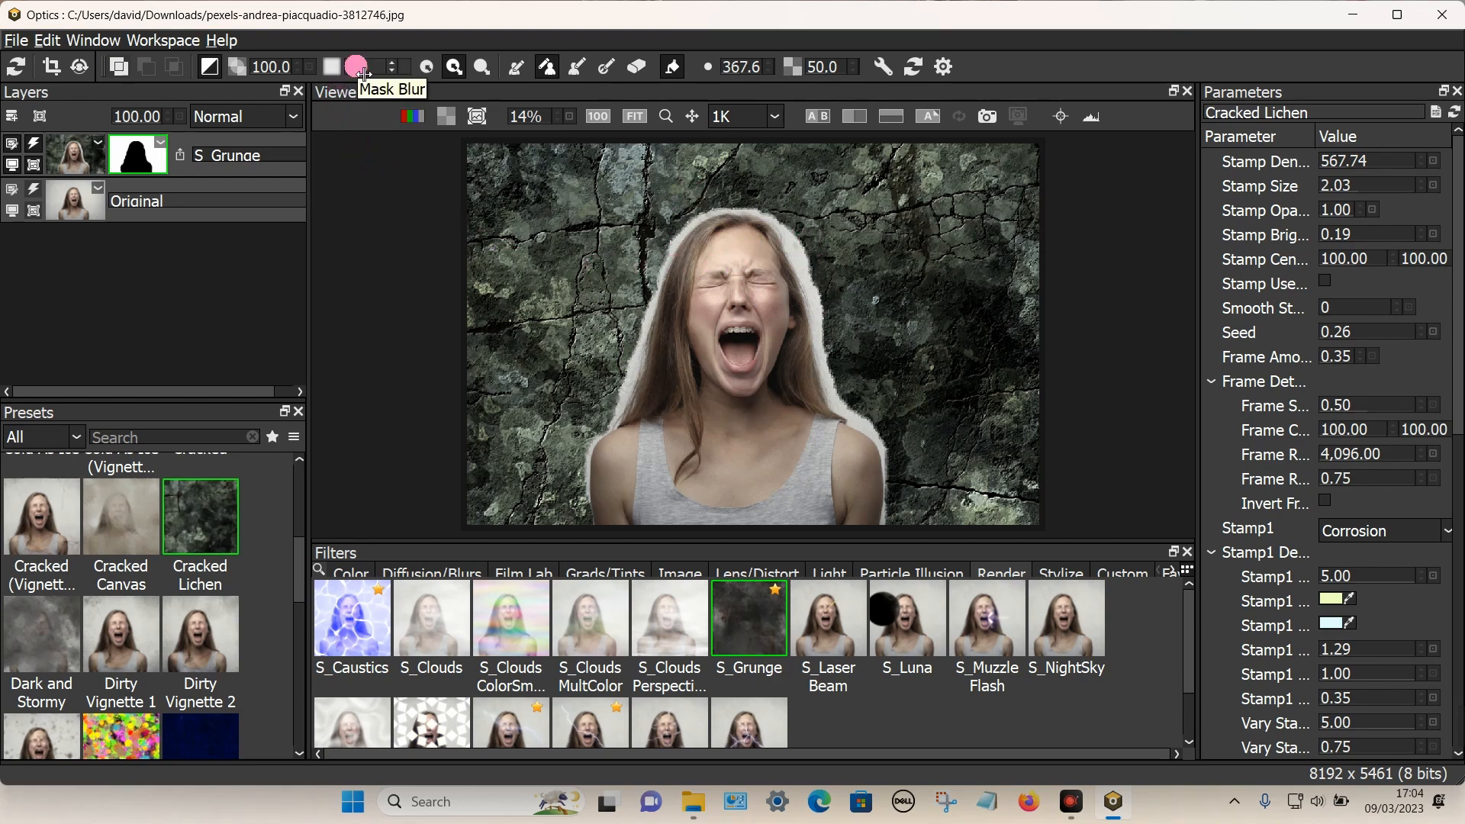
pyautogui.moveTo(364, 74); pyautogui.dragTo(550, 77)
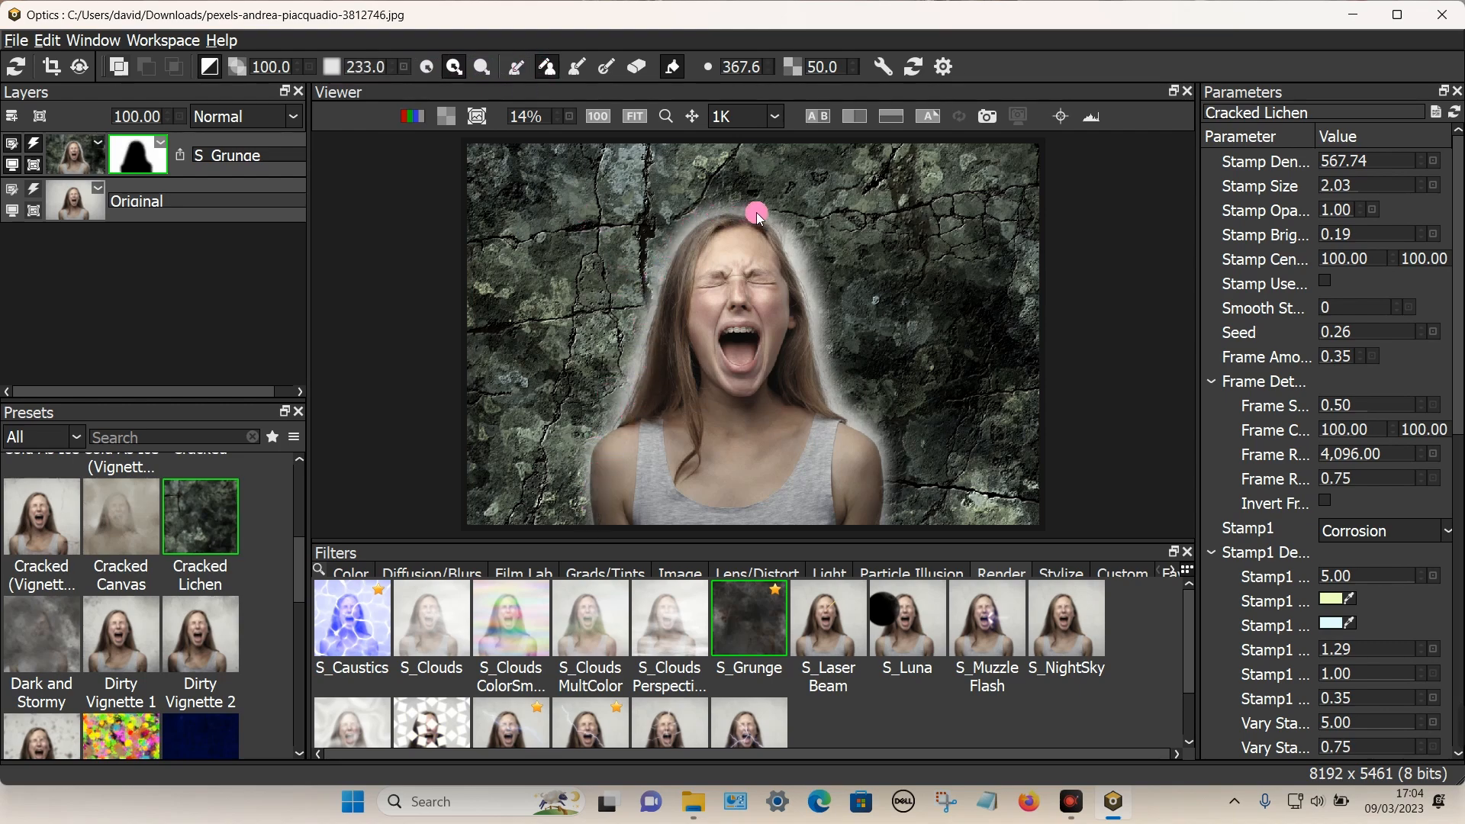
pyautogui.moveTo(332, 67); pyautogui.dragTo(577, 67)
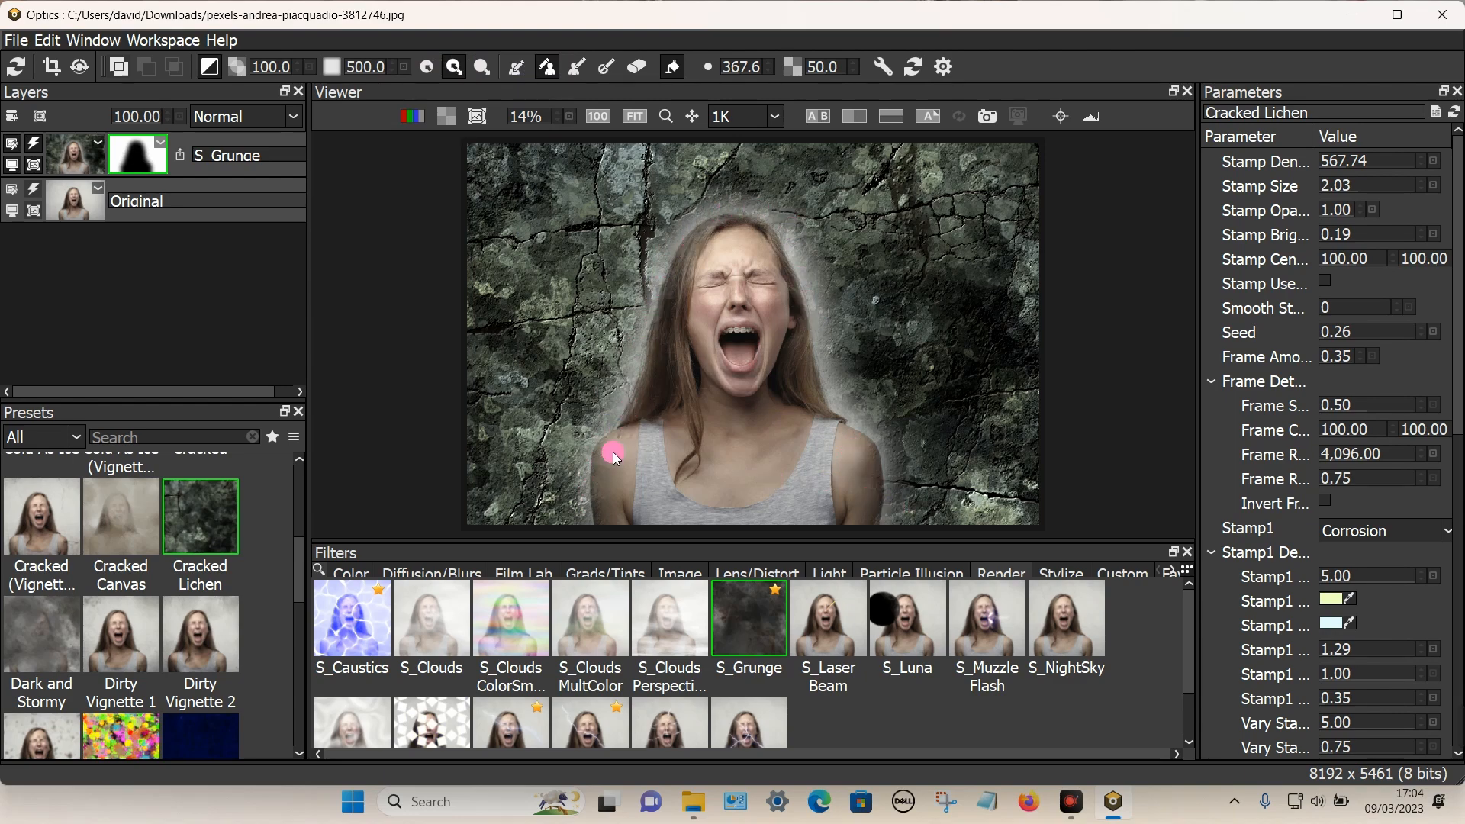
# - Apply the Art Attack preset and set the mask blur to 229
pyautogui.scroll(5, 160, 590)
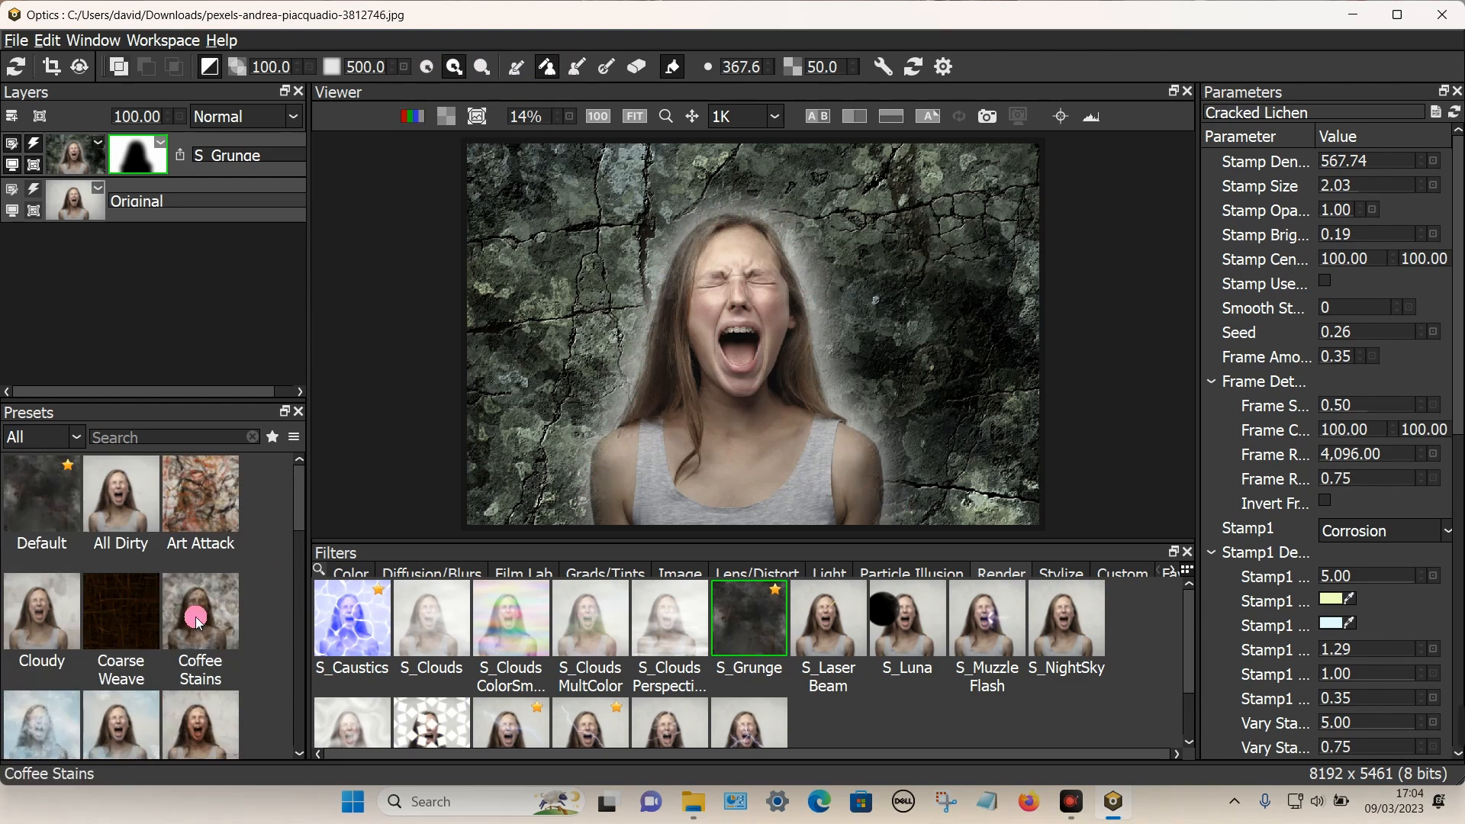
pyautogui.click(197, 488)
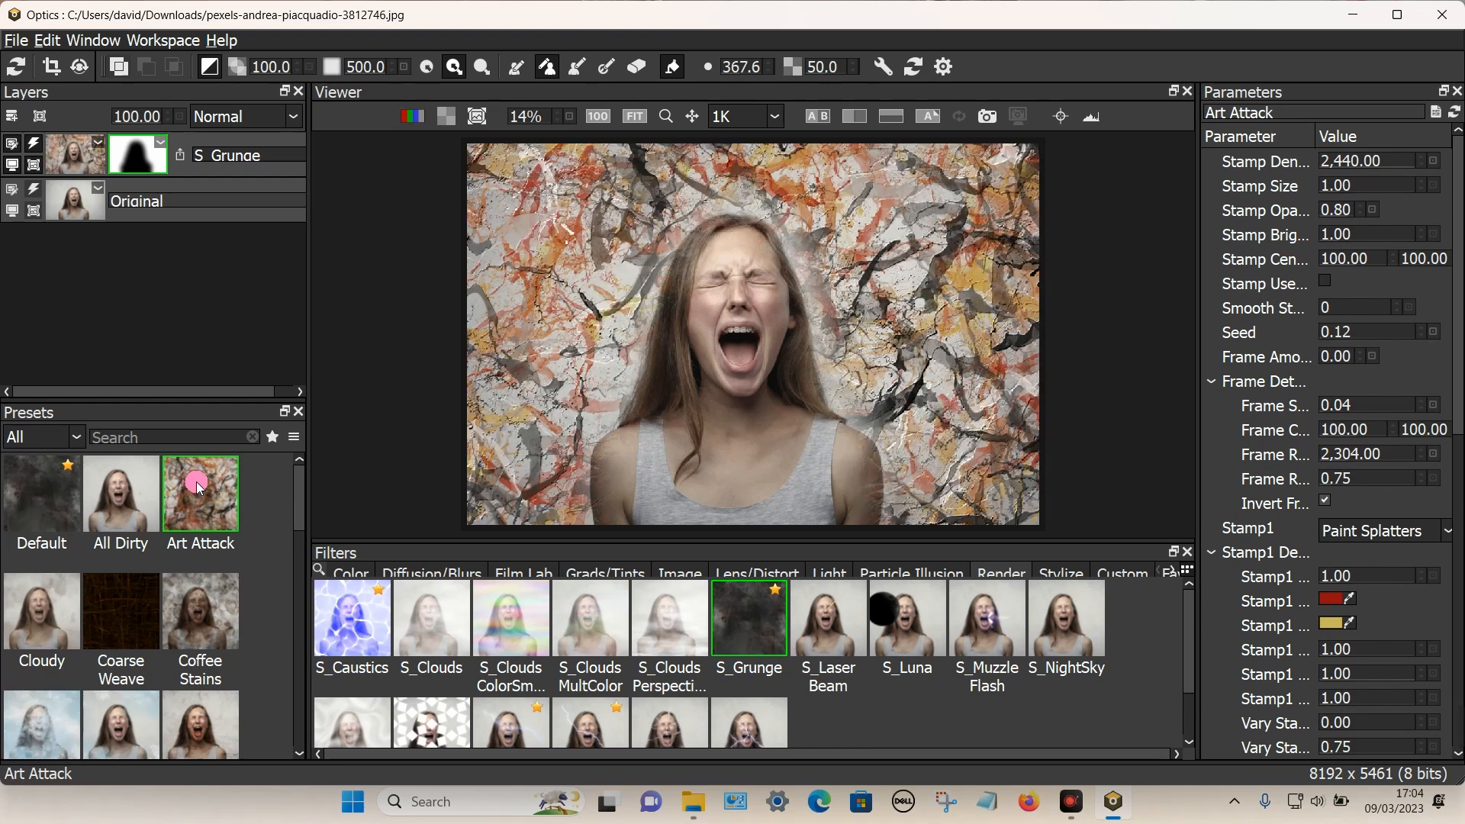
pyautogui.moveTo(368, 67)
pyautogui.mouseDown()
pyautogui.moveTo(238, 70)
pyautogui.moveTo(412, 72)
pyautogui.mouseUp()
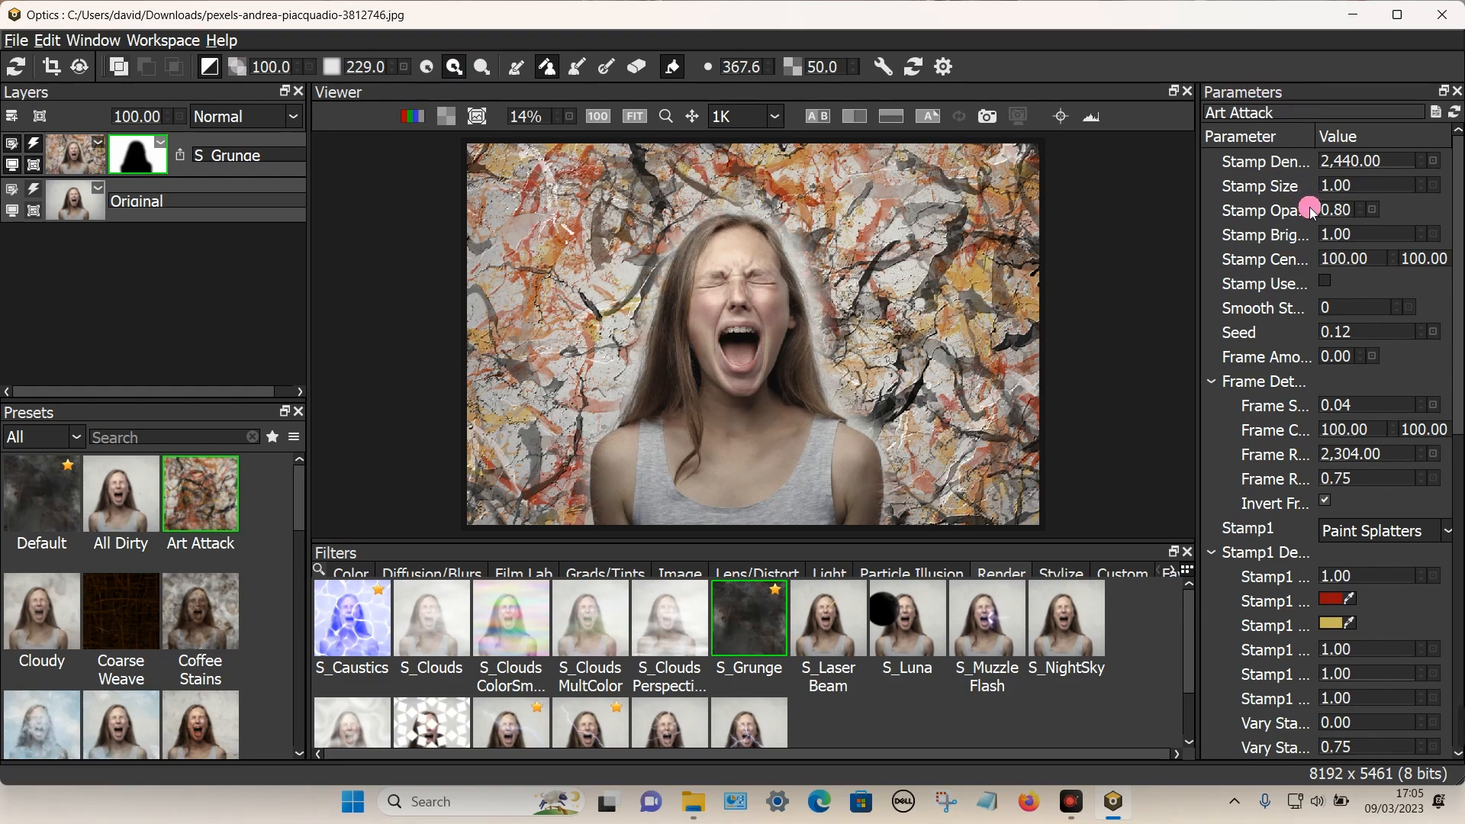
# - Set the grunge Stamp Size to 0.69 and the Seed to 2.09, trying the Stamp Brightness as well
pyautogui.moveTo(1357, 193)
pyautogui.mouseDown()
pyautogui.moveTo(1390, 192)
pyautogui.moveTo(1350, 197)
pyautogui.mouseUp()
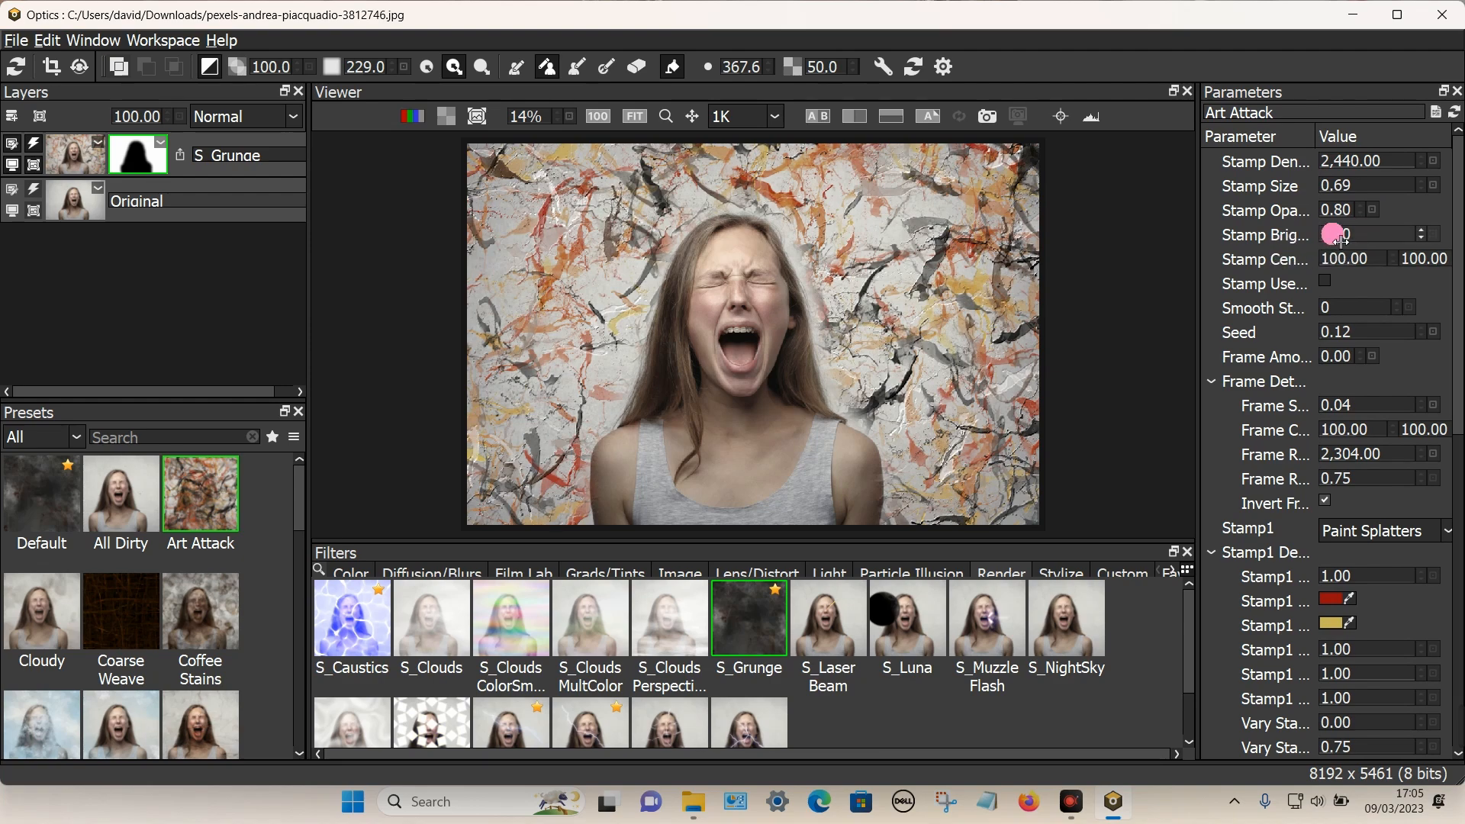
pyautogui.moveTo(1348, 240)
pyautogui.mouseDown()
pyautogui.moveTo(1329, 238)
pyautogui.moveTo(1341, 244)
pyautogui.mouseUp()
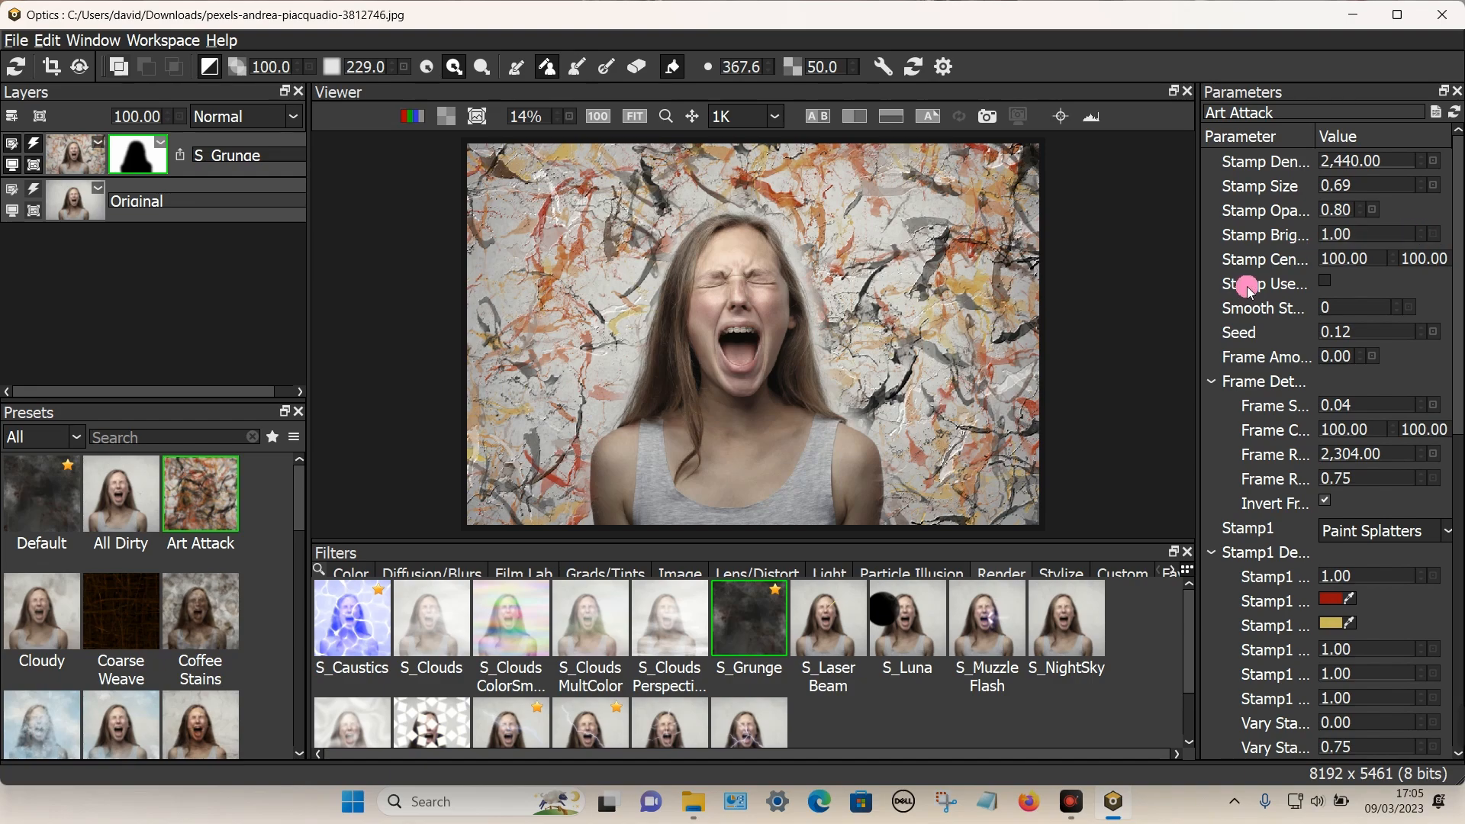
pyautogui.moveTo(1345, 336); pyautogui.dragTo(1395, 333)
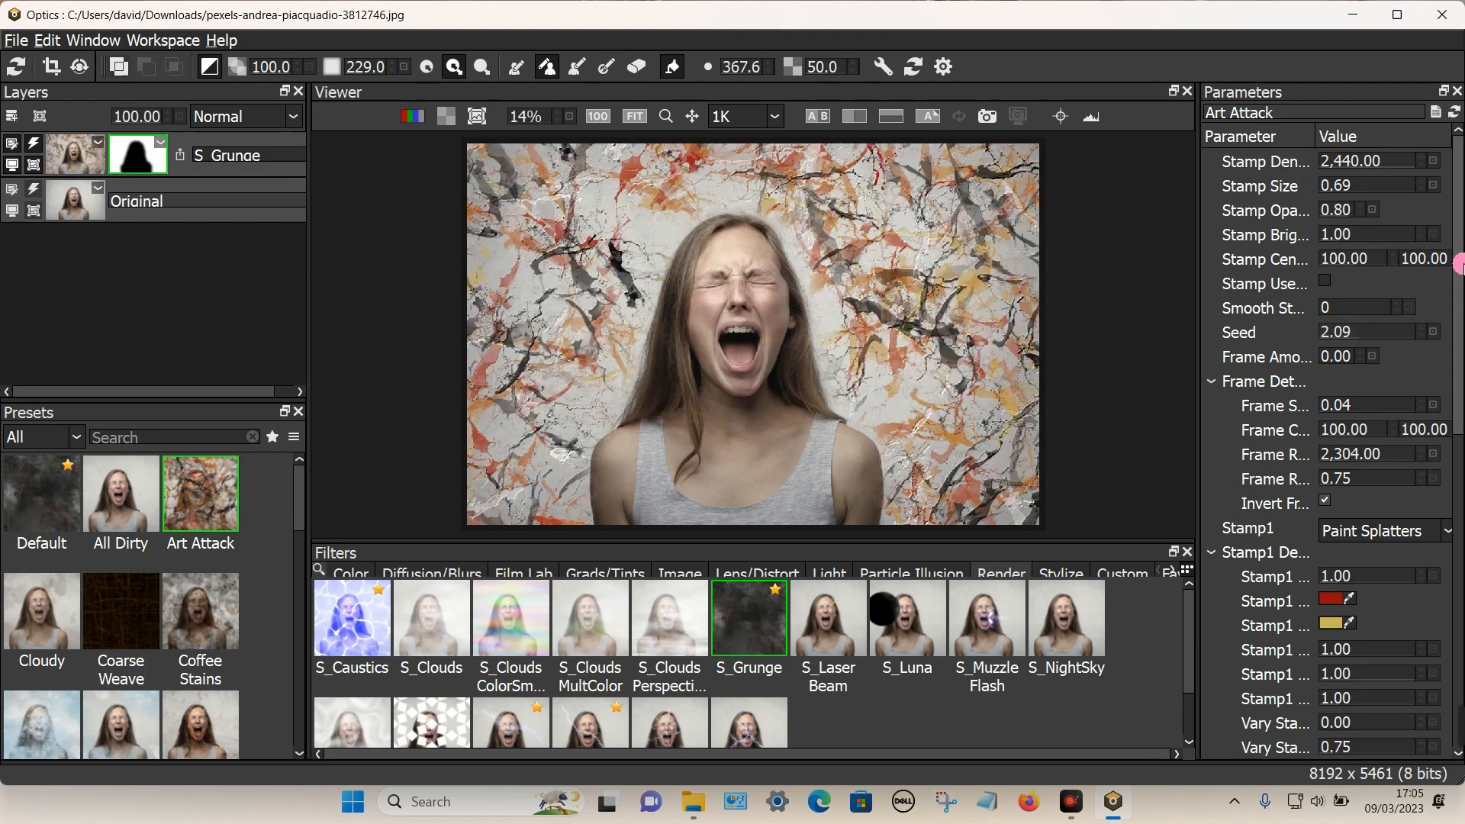
# - Try Hairline Cracks, Hairs and Smoke as the Stamp3 texture, ending on Stains
pyautogui.moveTo(1459, 262); pyautogui.dragTo(1459, 402)
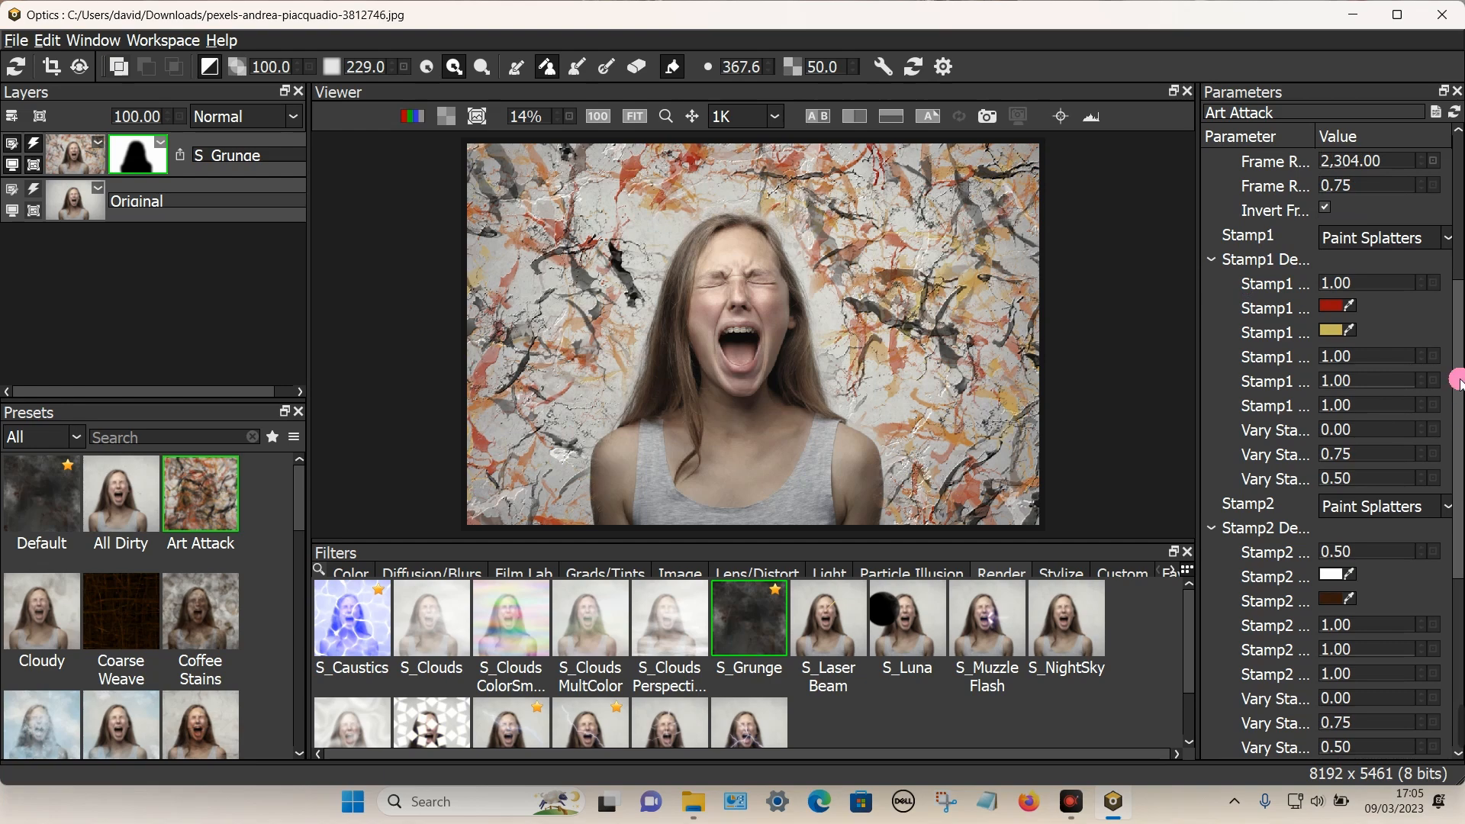
pyautogui.scroll(-4, 1397, 500)
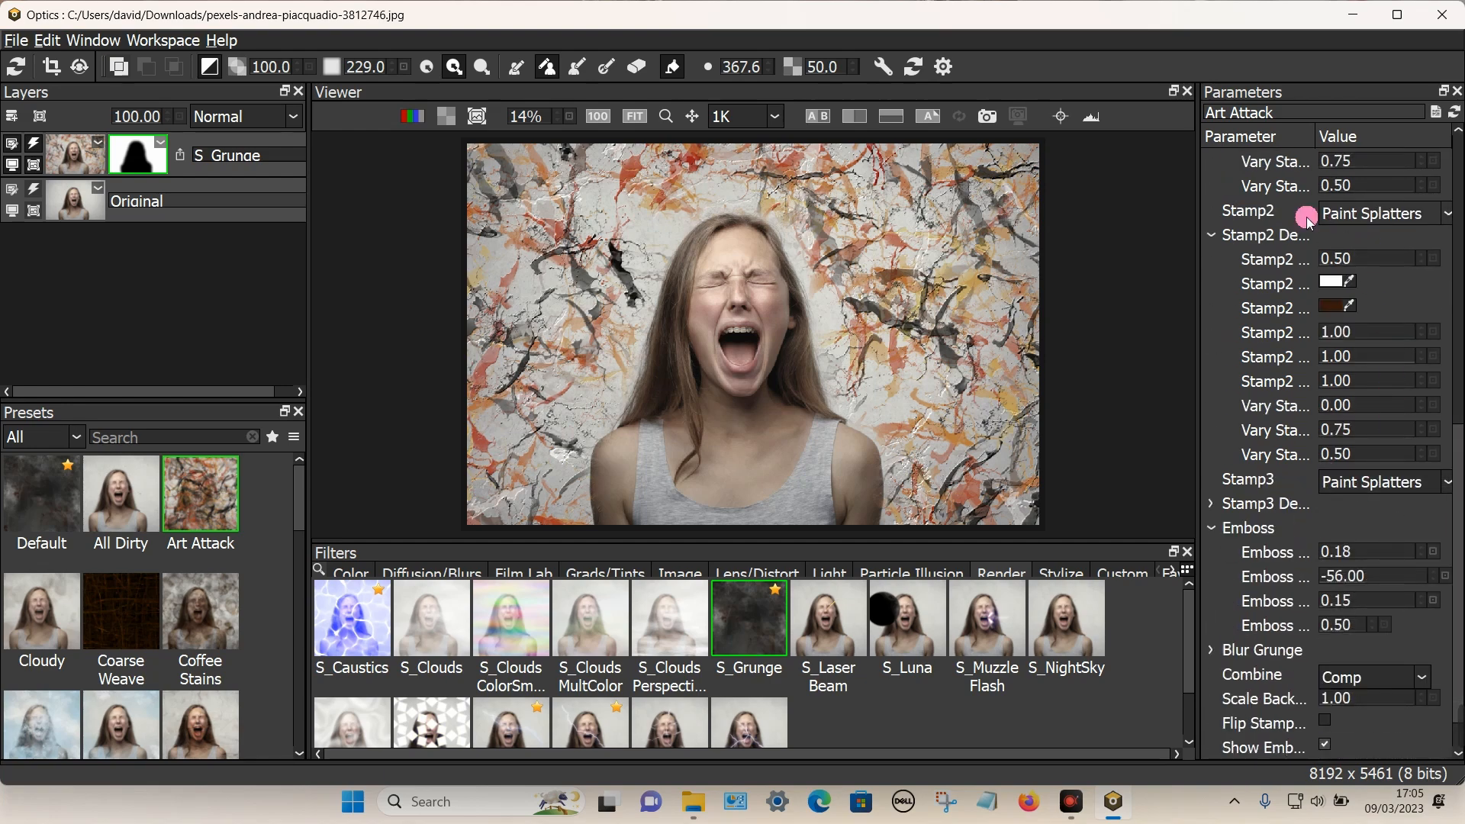
pyautogui.scroll(-1, 1397, 474)
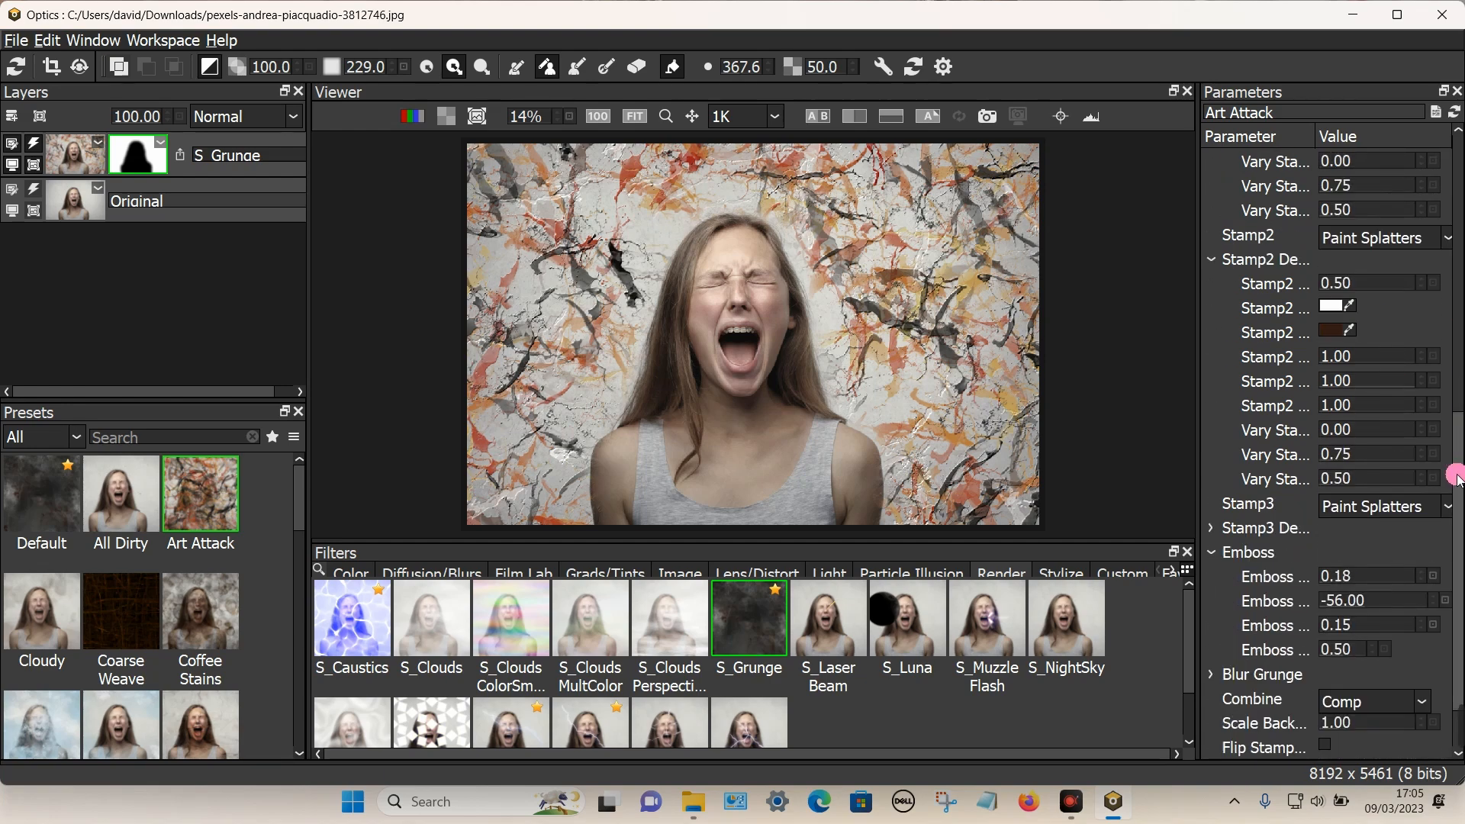
pyautogui.scroll(-2, 1374, 461)
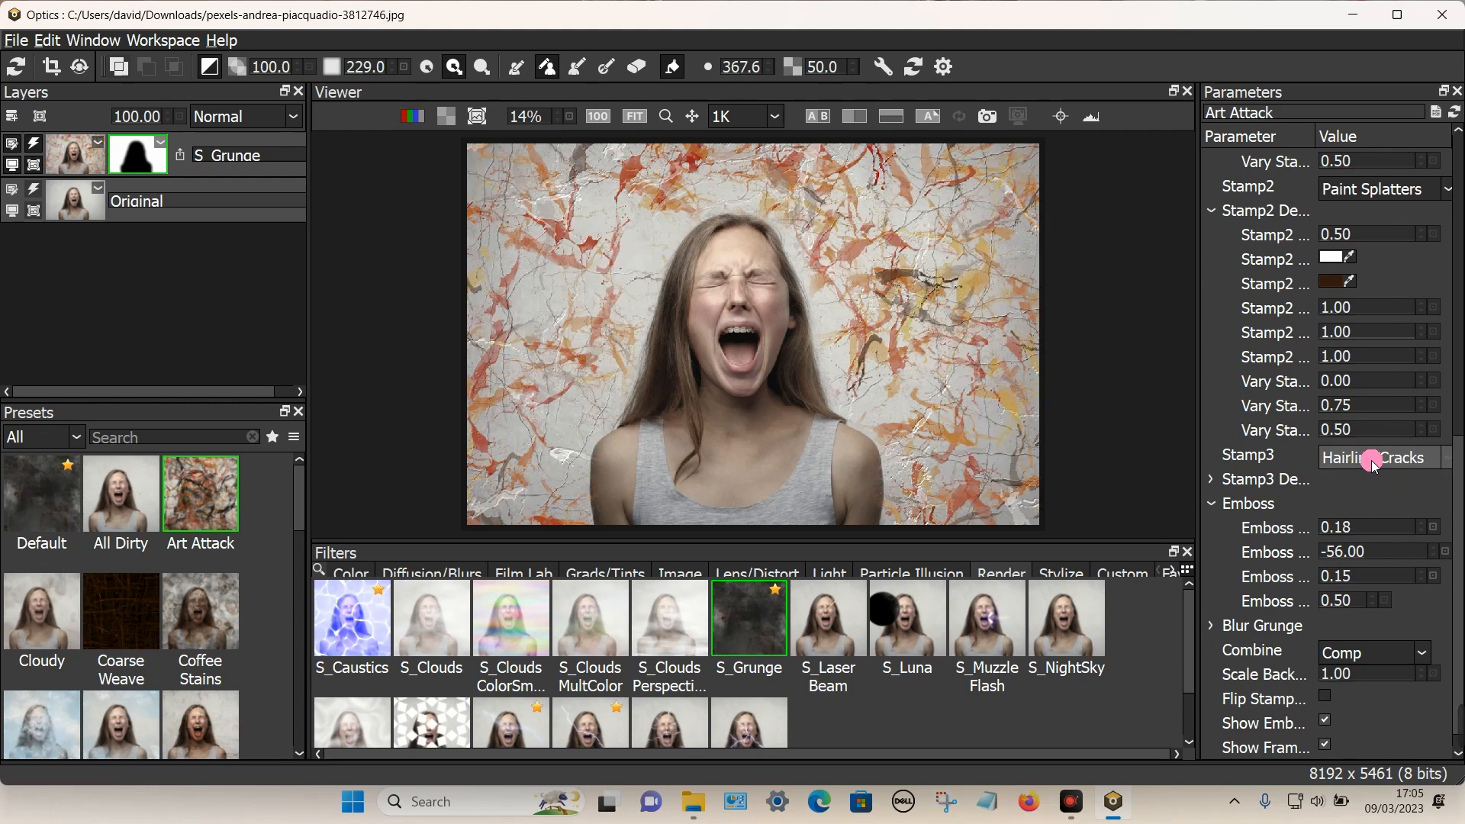
pyautogui.scroll(-4, 1374, 461)
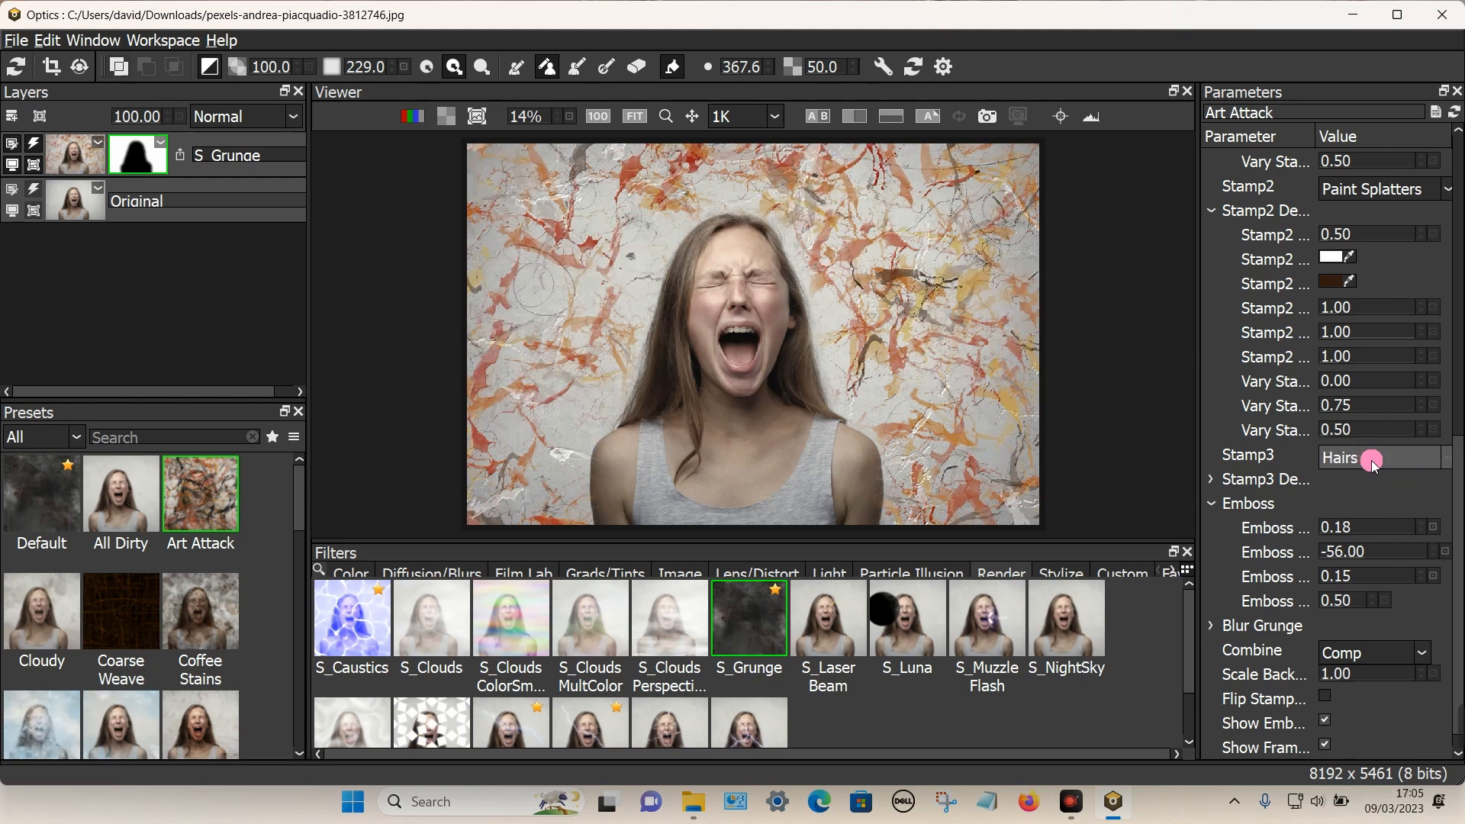
pyautogui.scroll(-4, 1374, 461)
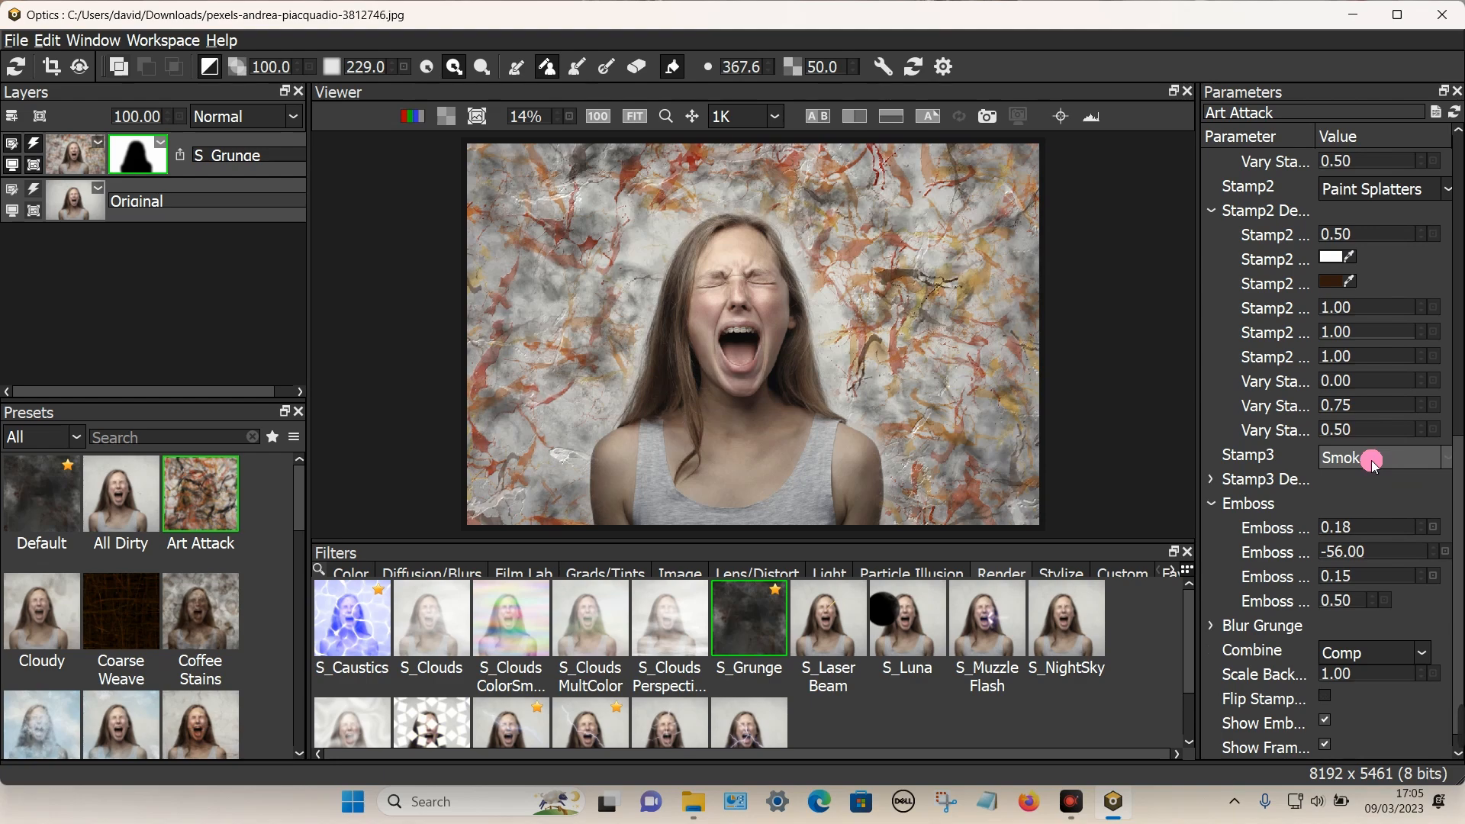
pyautogui.scroll(-3, 1373, 460)
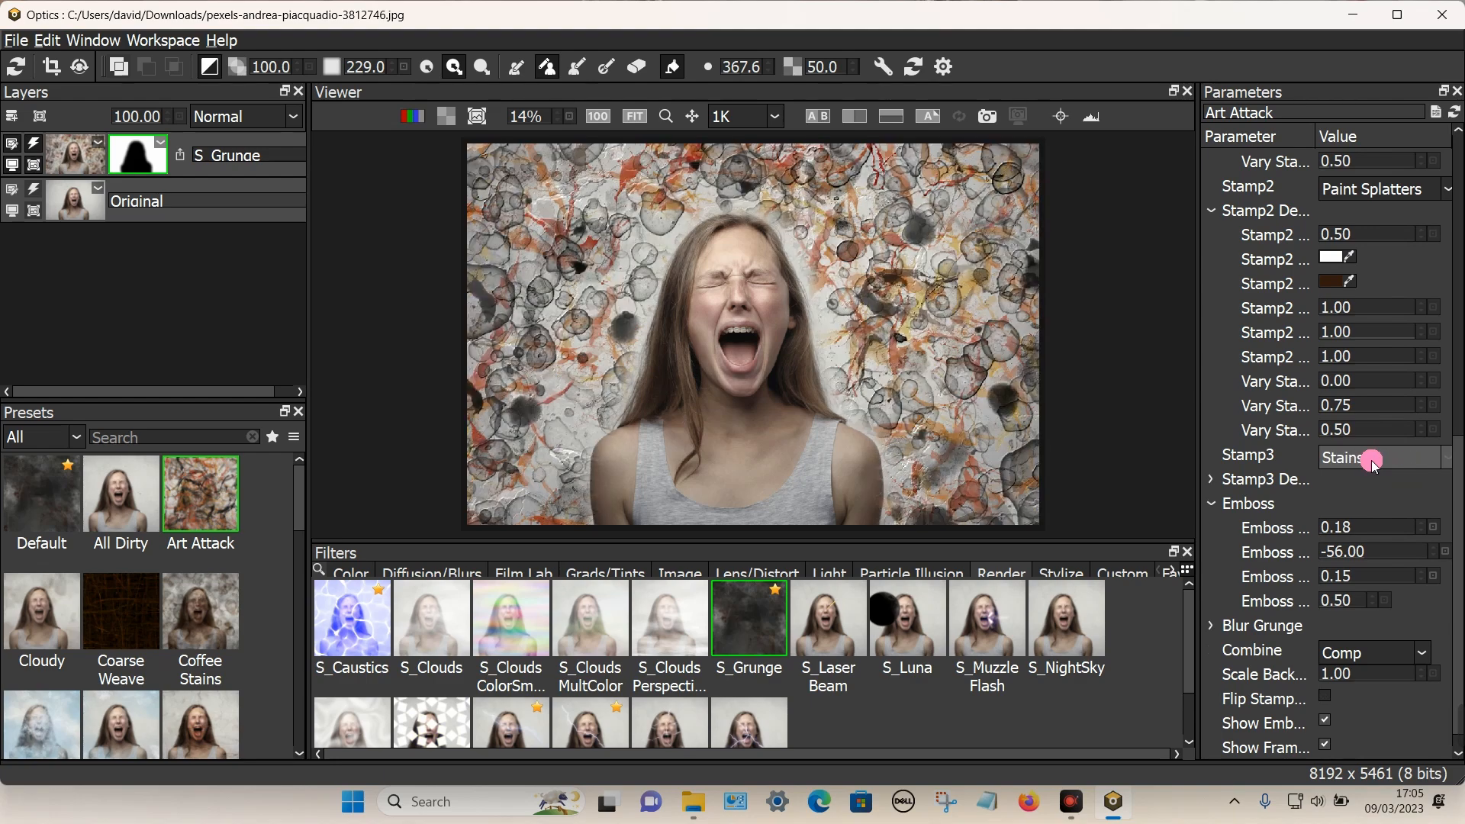
# - Set the grunge Stamp3 texture to Scratches, trying Watercolor Drops on the way
pyautogui.scroll(3, 1374, 461)
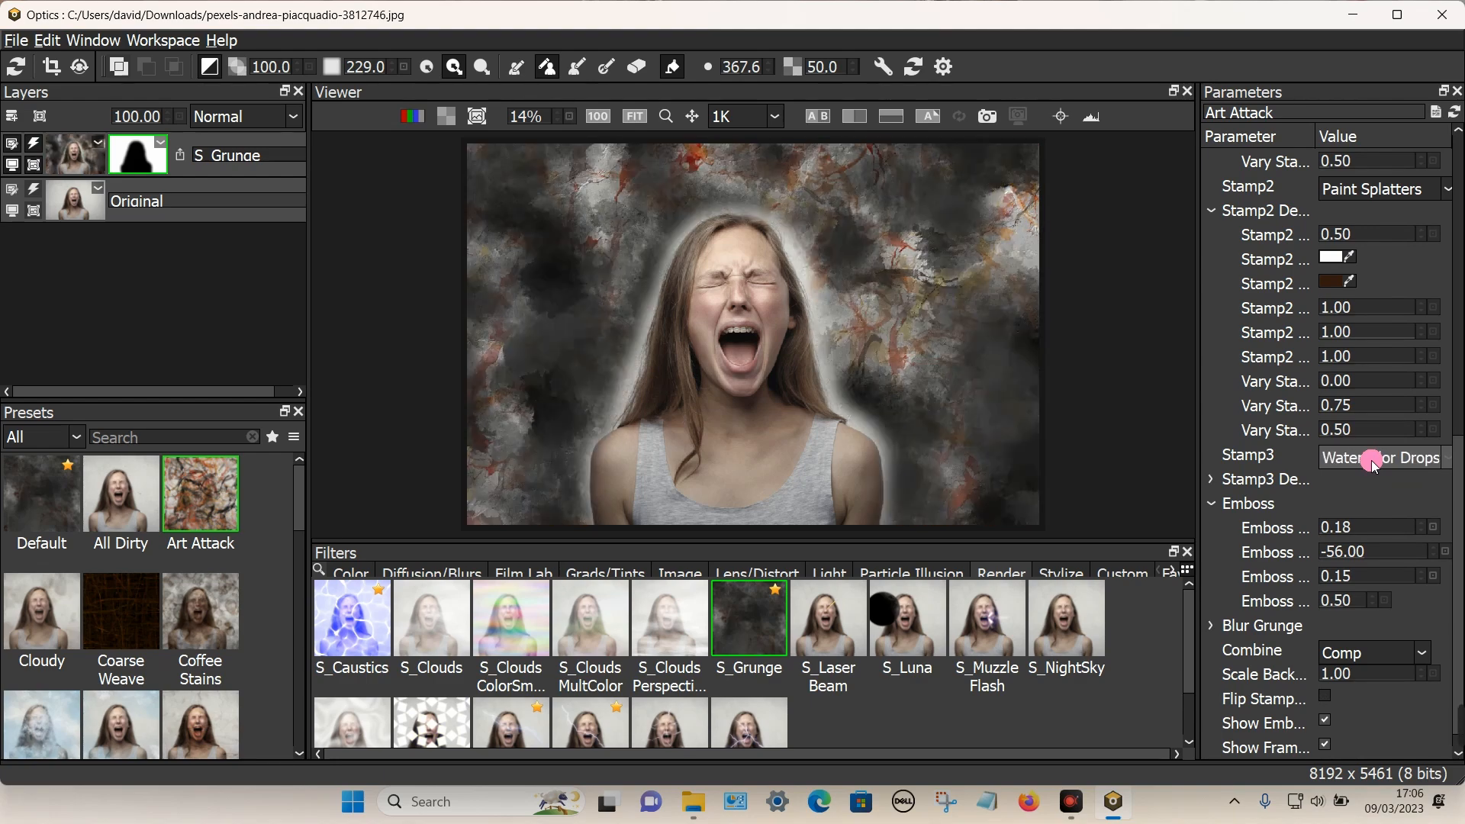
pyautogui.scroll(4, 1373, 461)
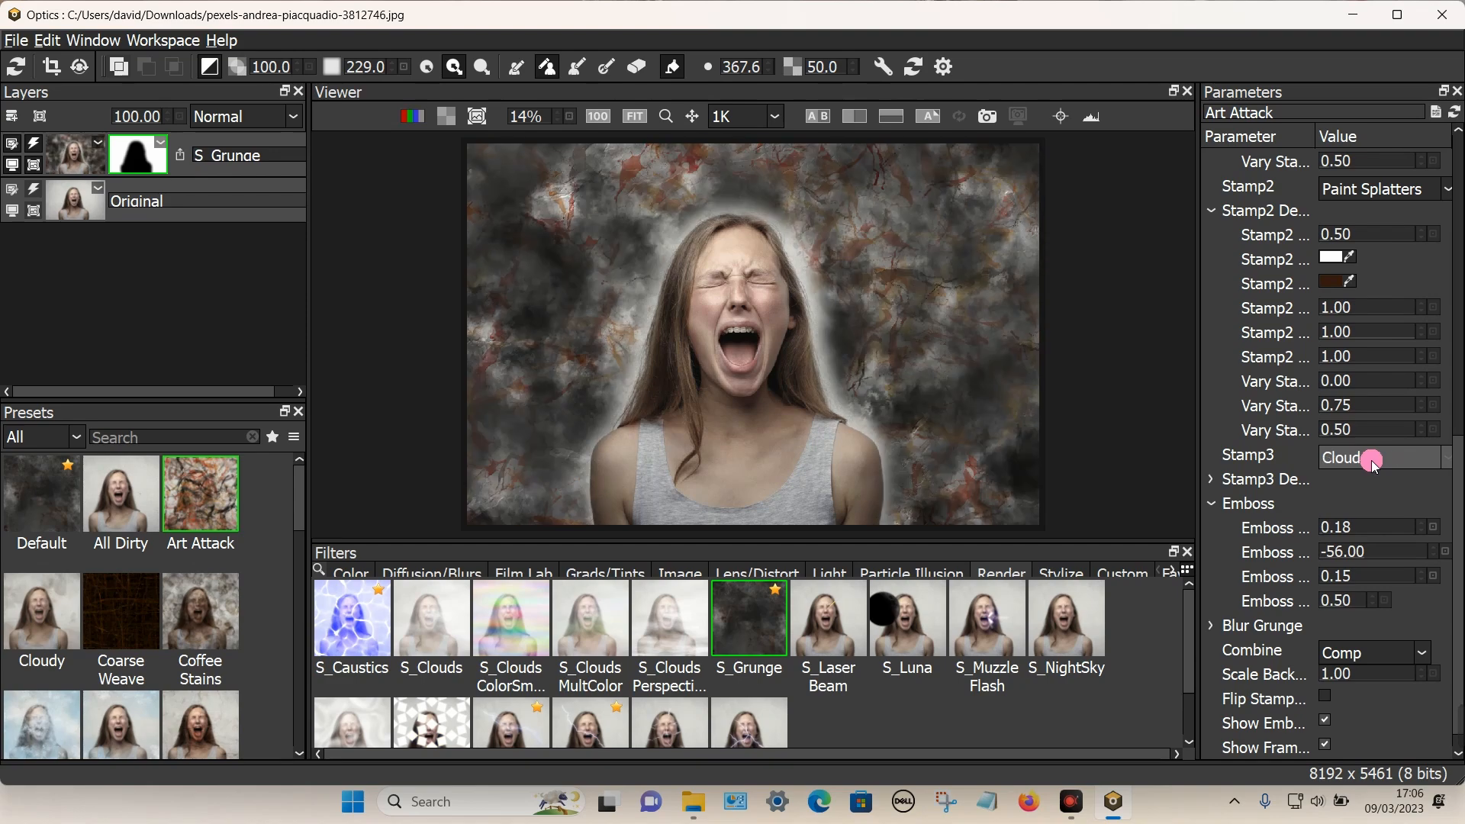
pyautogui.scroll(1, 1374, 461)
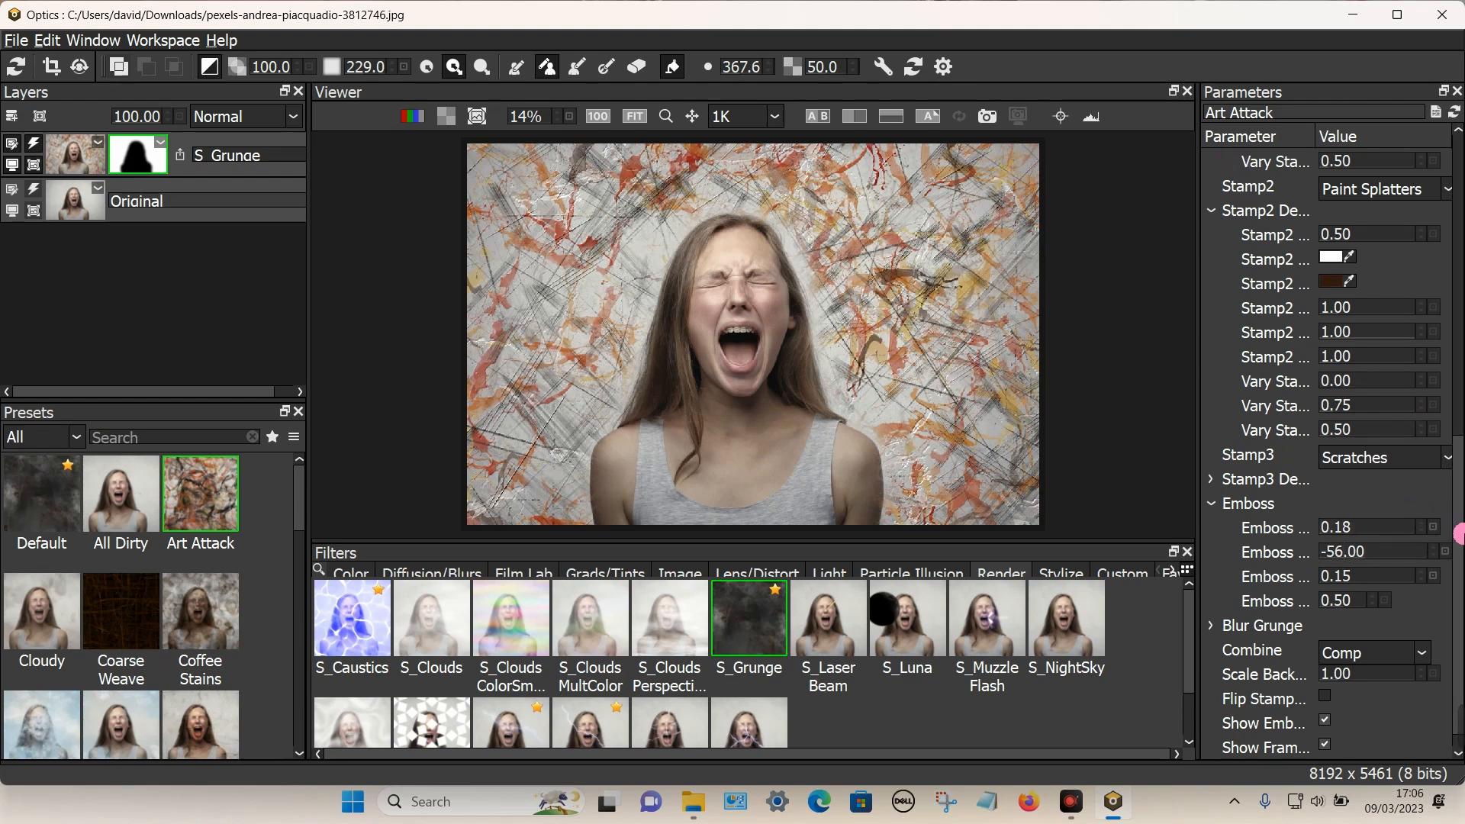
# - Compare the grunge result with the unedited original photo, returning to the filtered view
pyautogui.moveTo(1459, 535); pyautogui.dragTo(1453, 277)
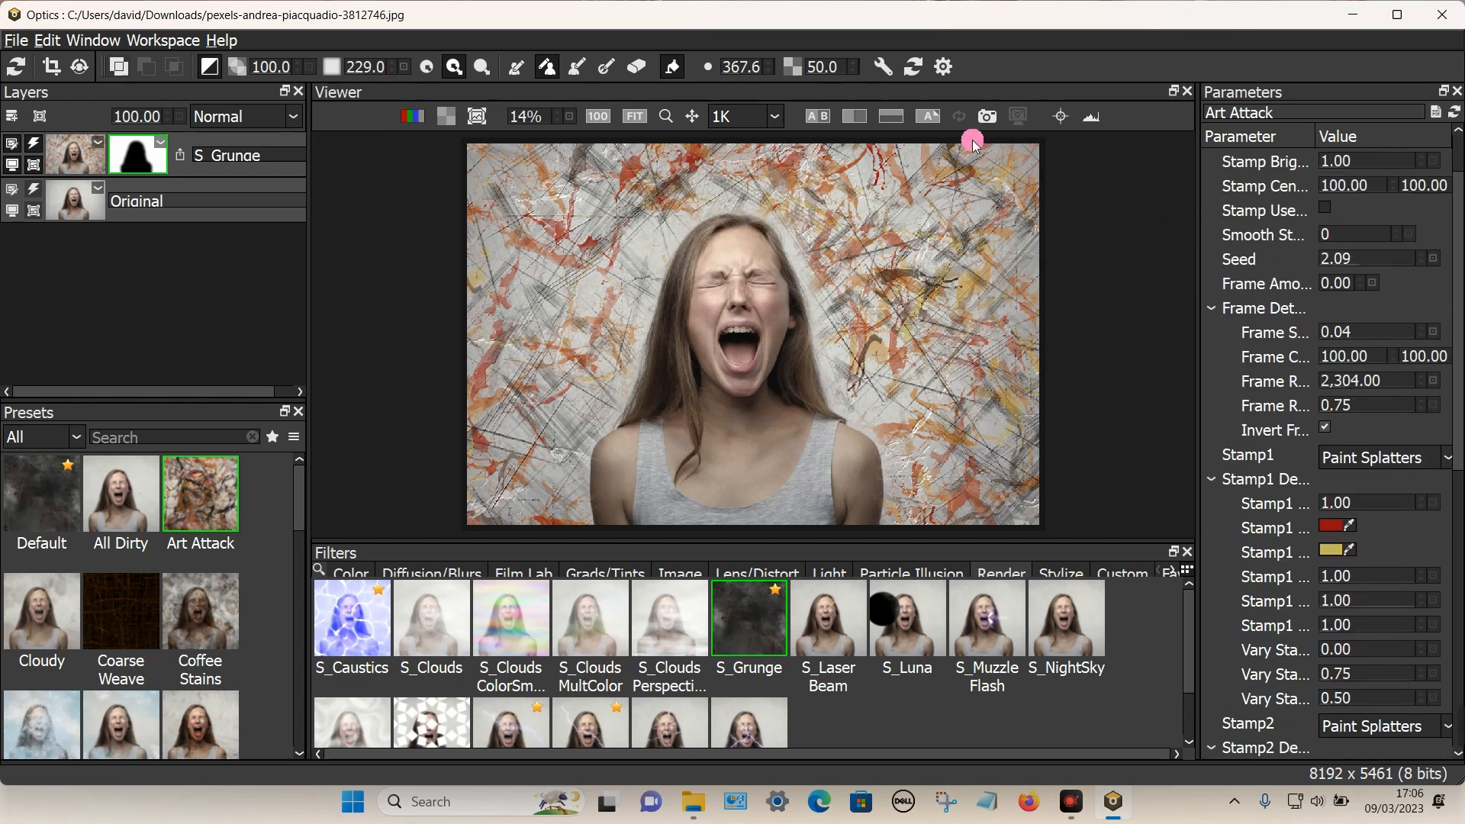
pyautogui.click(929, 117)
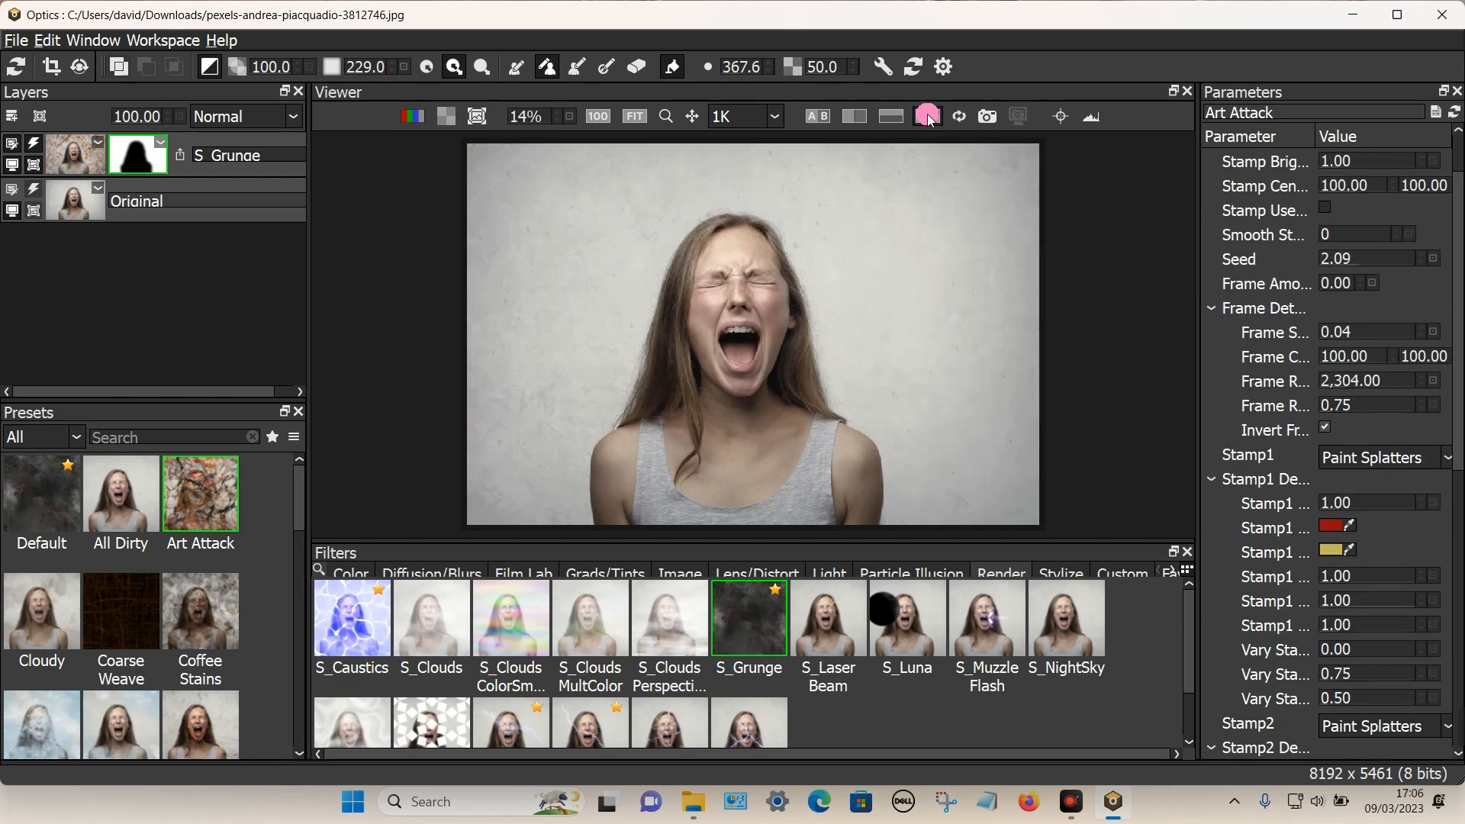
pyautogui.click(928, 117)
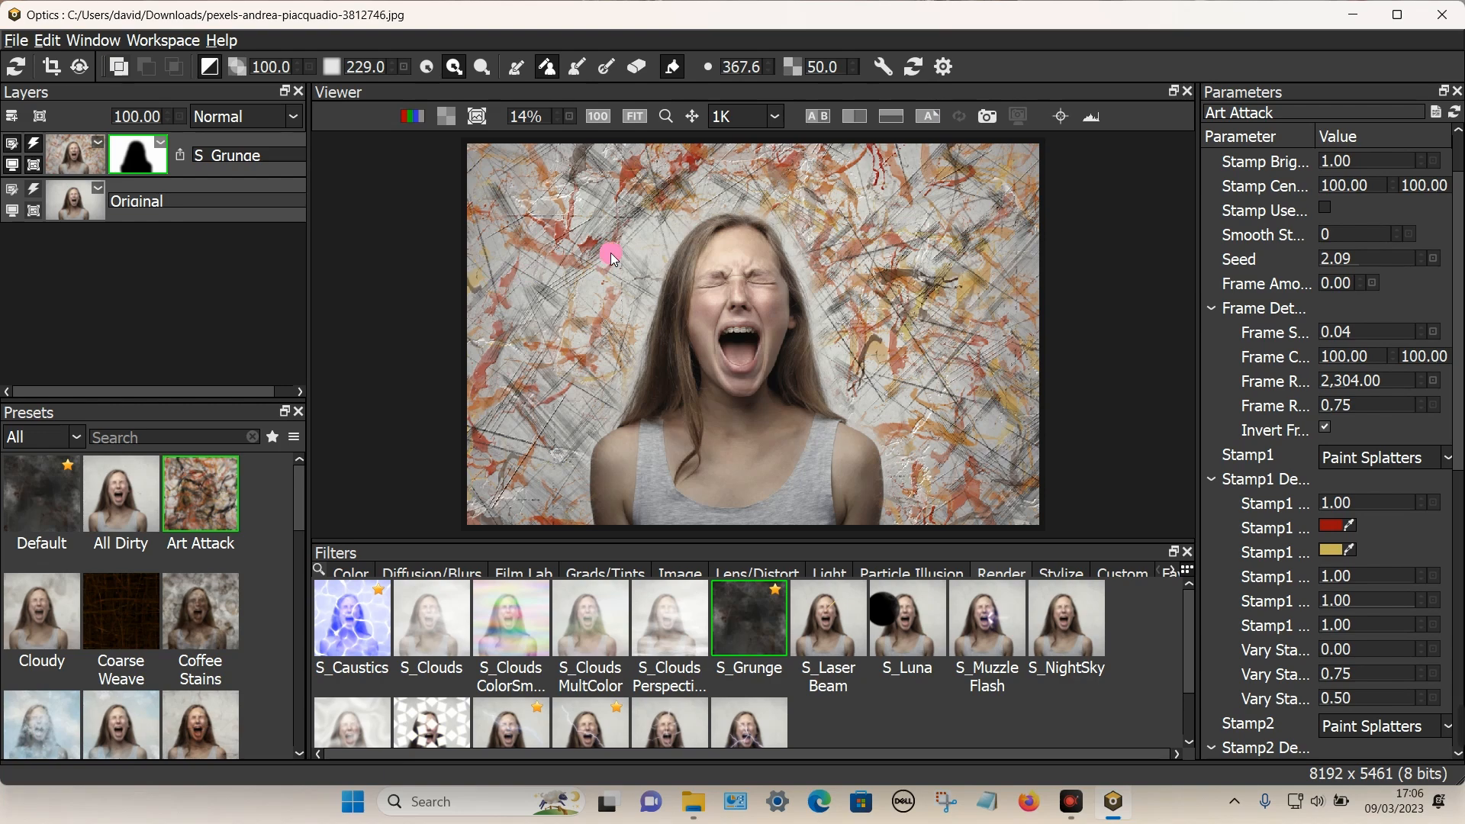
# - Add a new layer above S_Grunge, copy the woman's mask onto it and select that mask
pyautogui.click(12, 116)
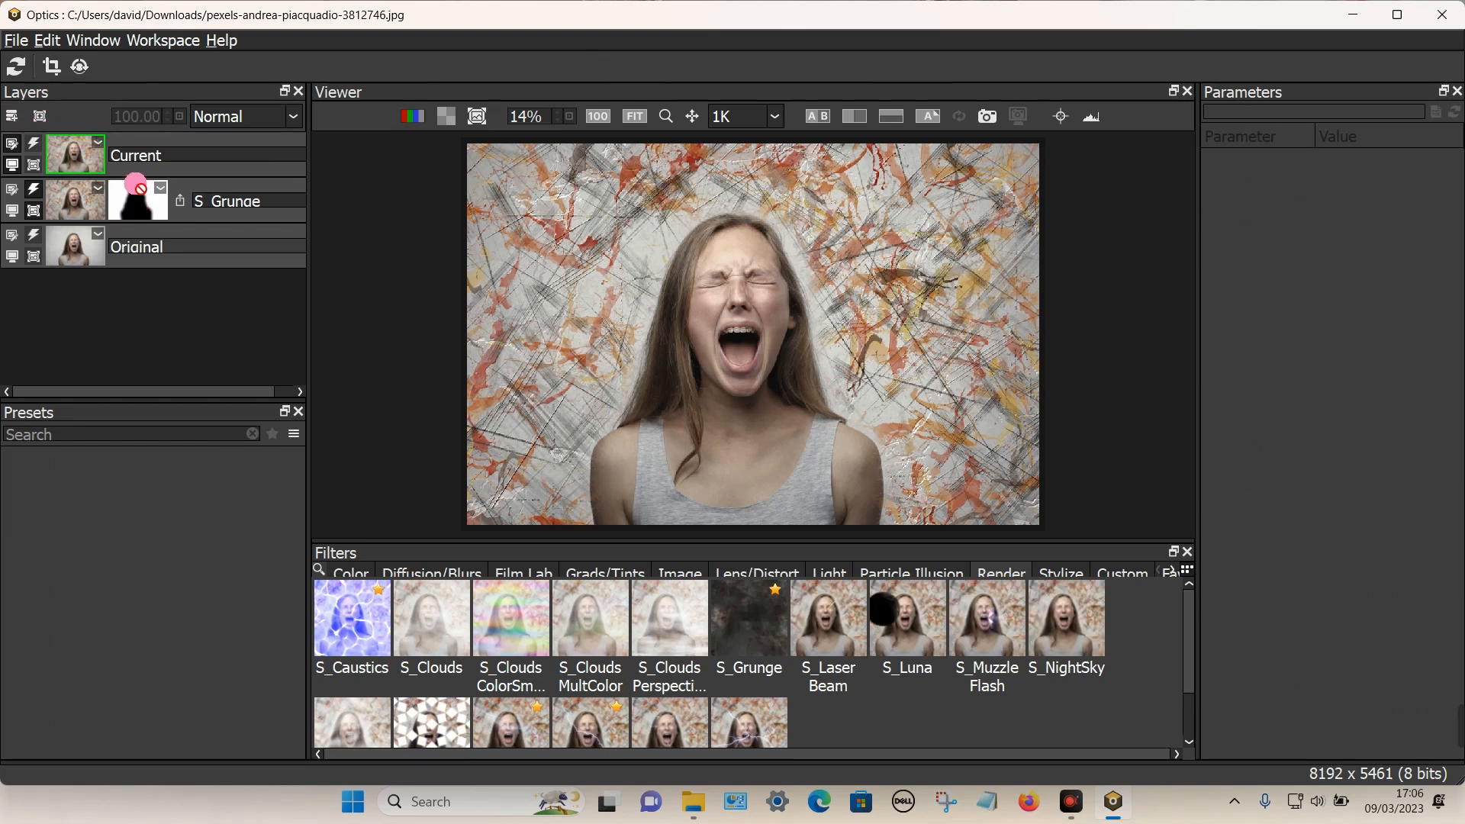
pyautogui.moveTo(145, 158); pyautogui.dragTo(143, 158)
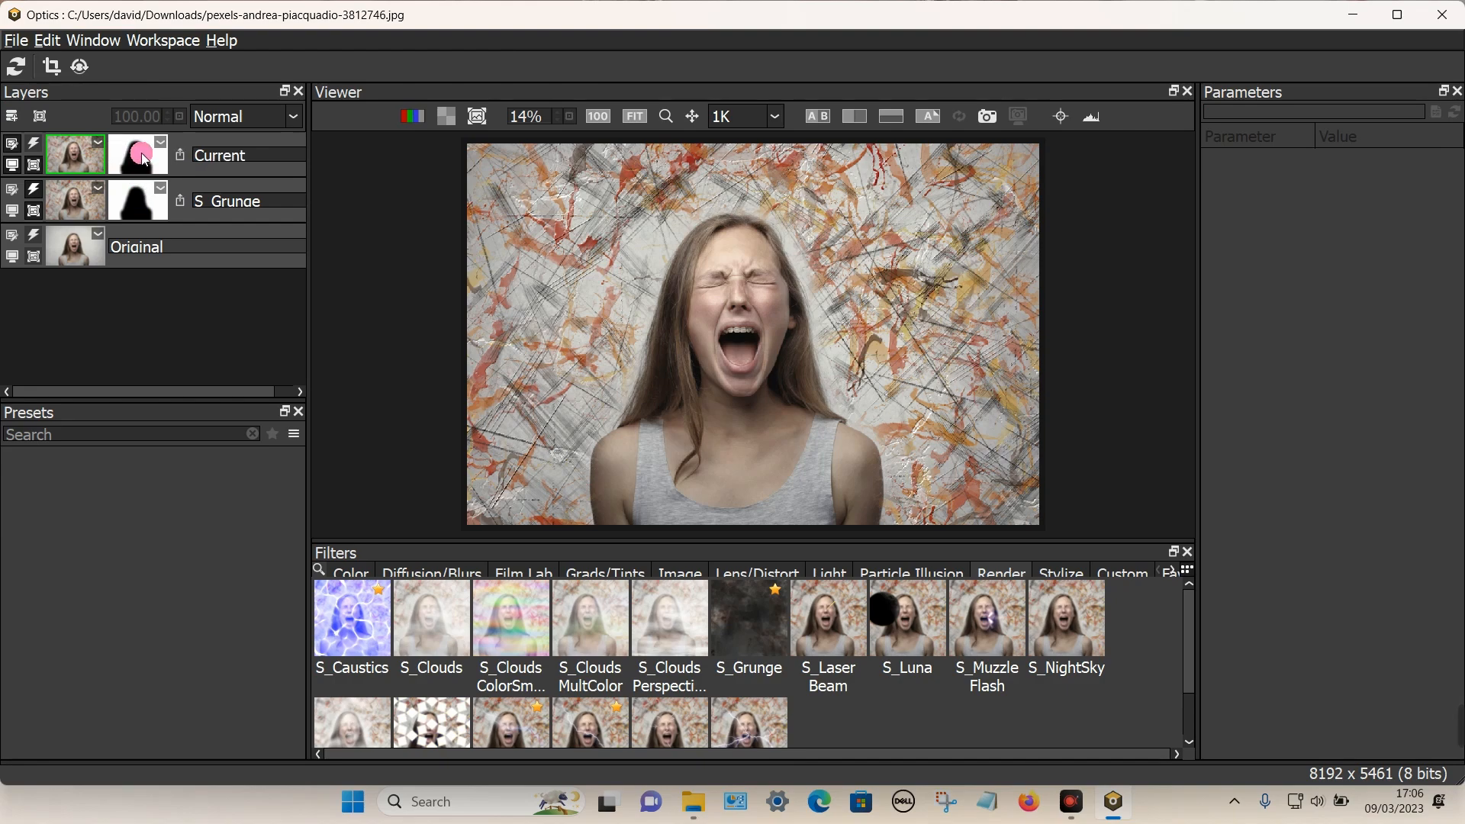
pyautogui.click(145, 158)
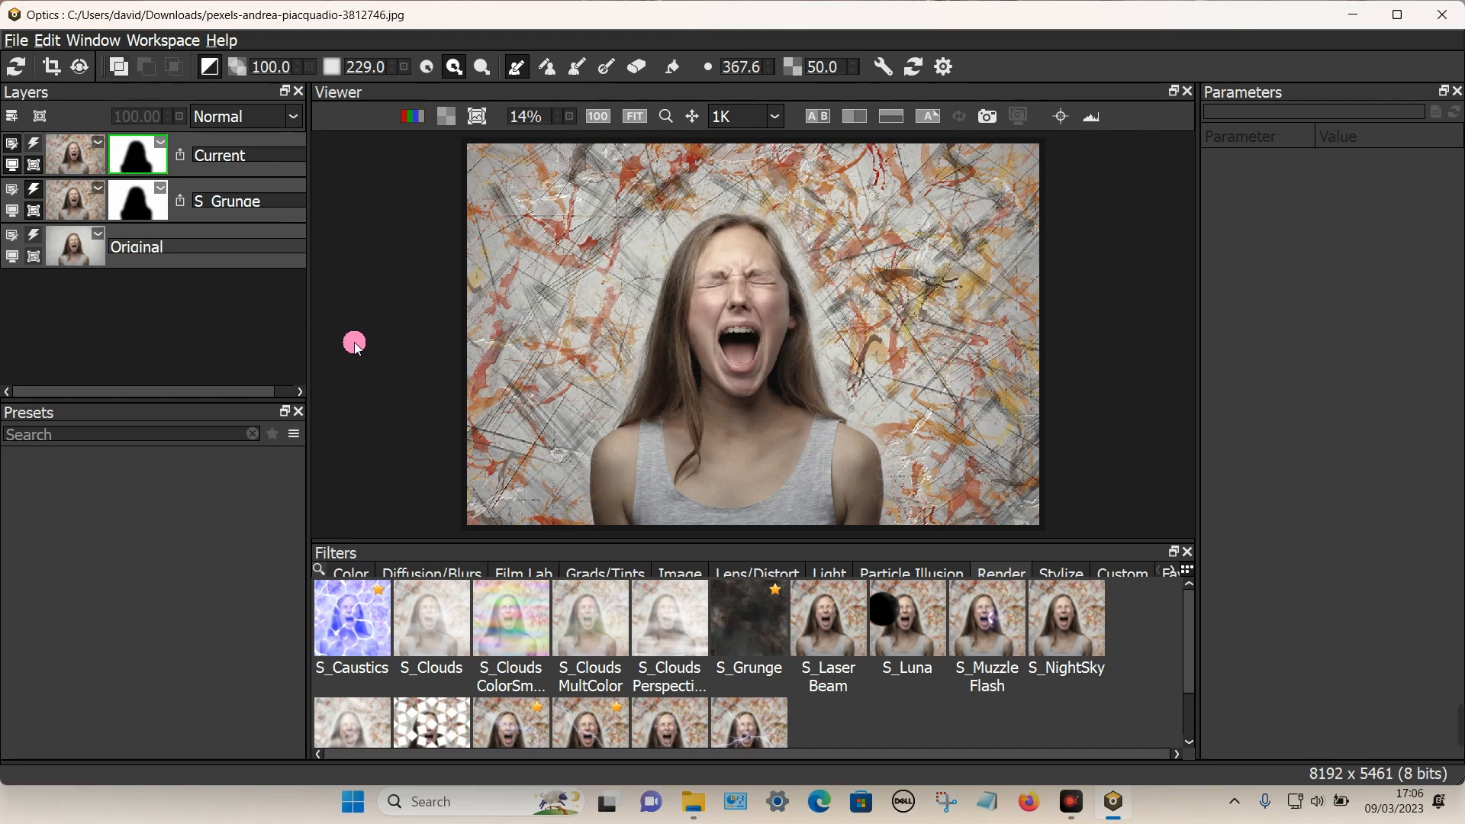
# - Apply the PI Abstract particle filter to the new layer with the Electric Field Lines 01 preset
pyautogui.click(886, 573)
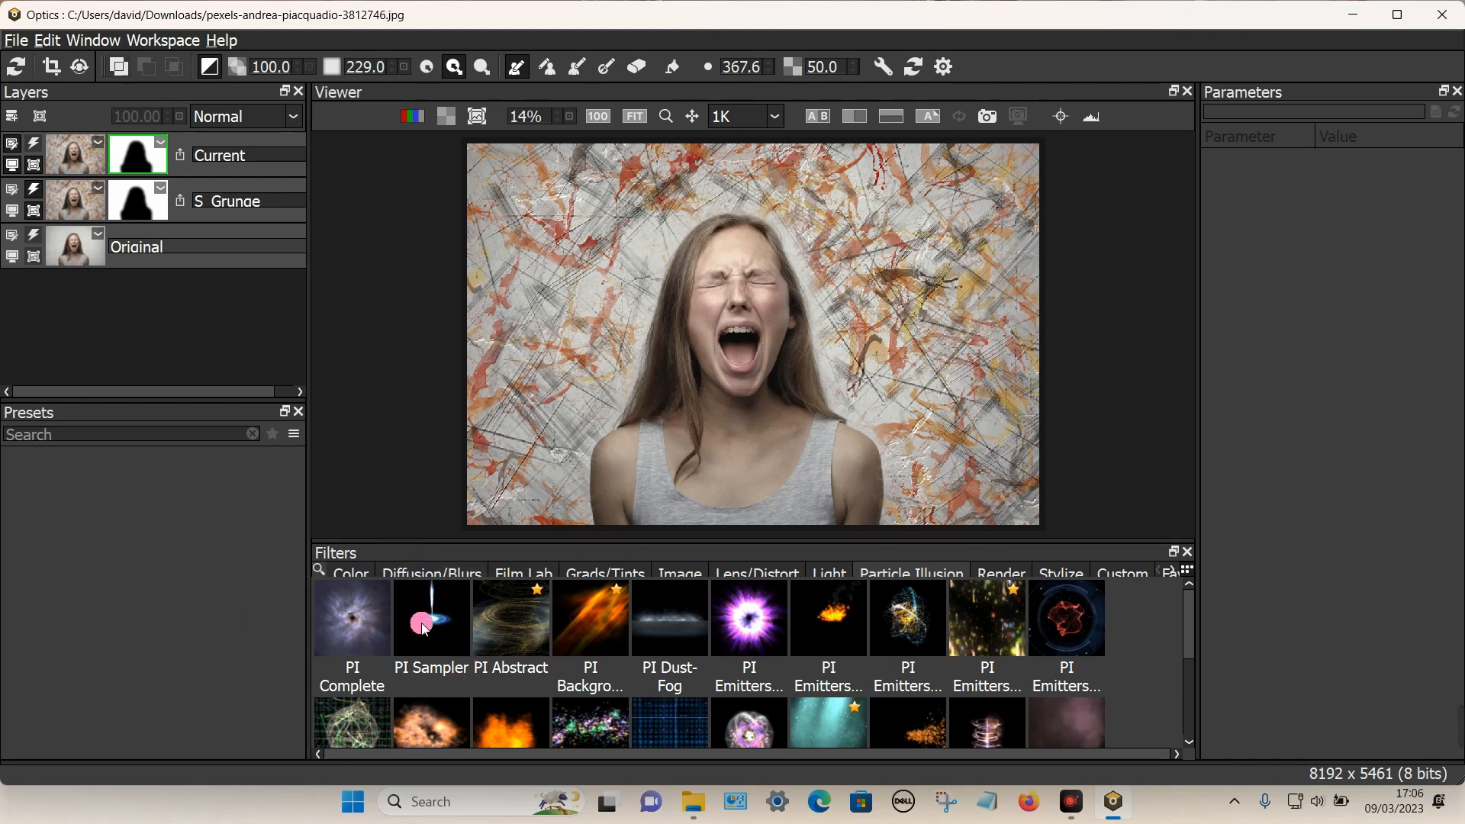
pyautogui.click(492, 622)
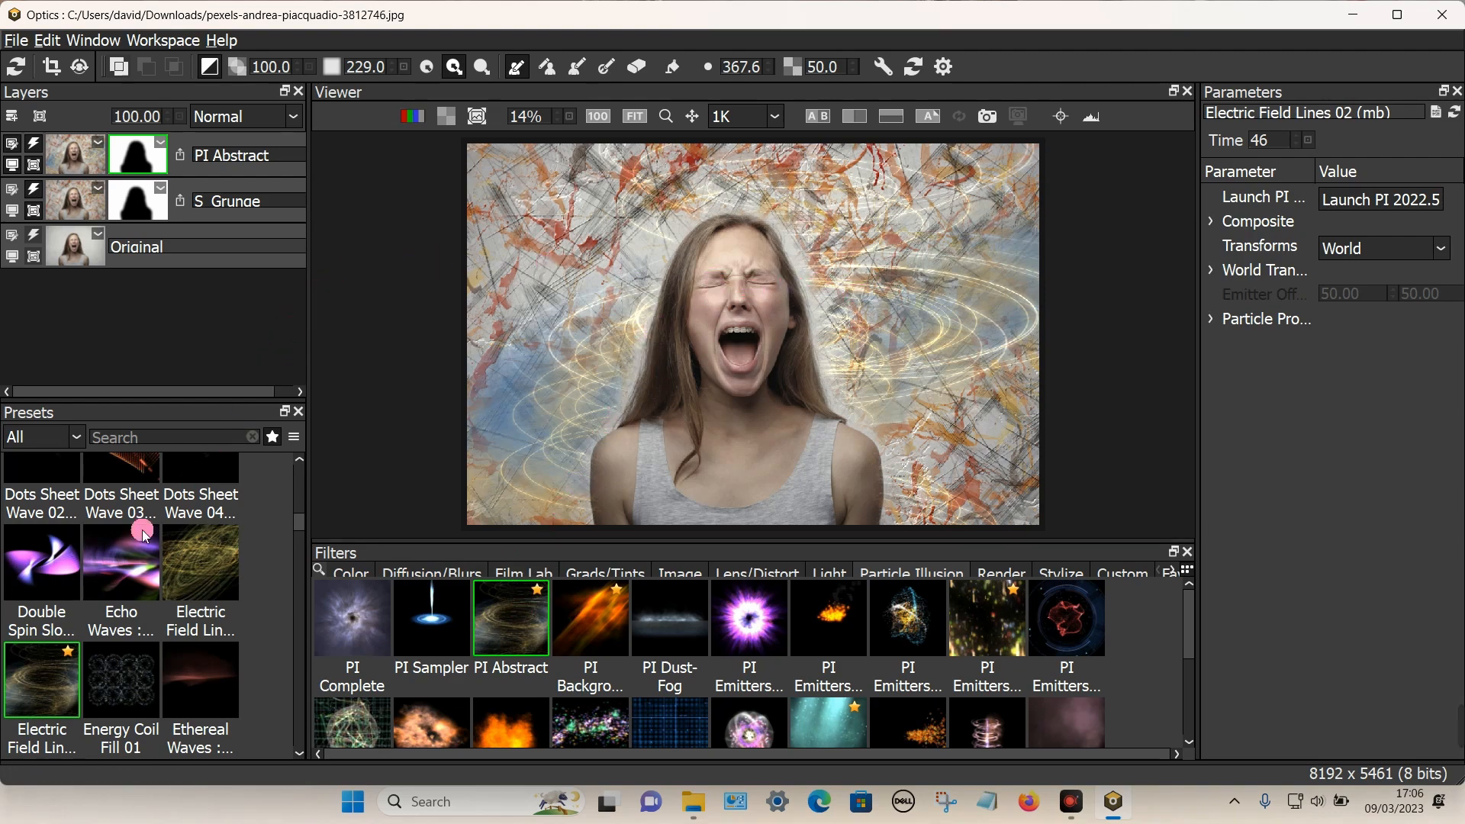
pyautogui.click(196, 574)
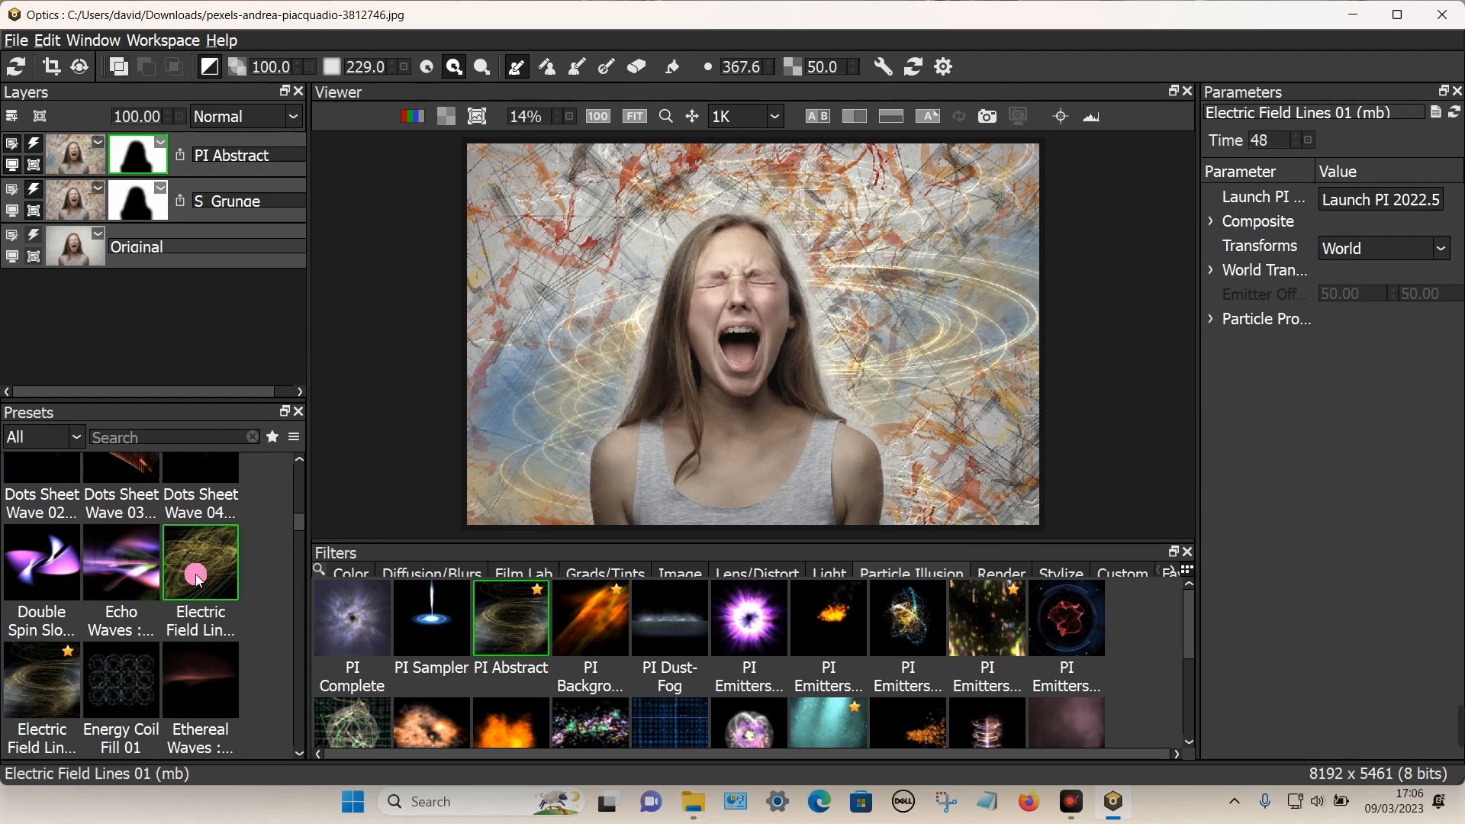
# - Try several more PI Abstract presets, ending on Hearts Area 01
pyautogui.scroll(-10, 191, 578)
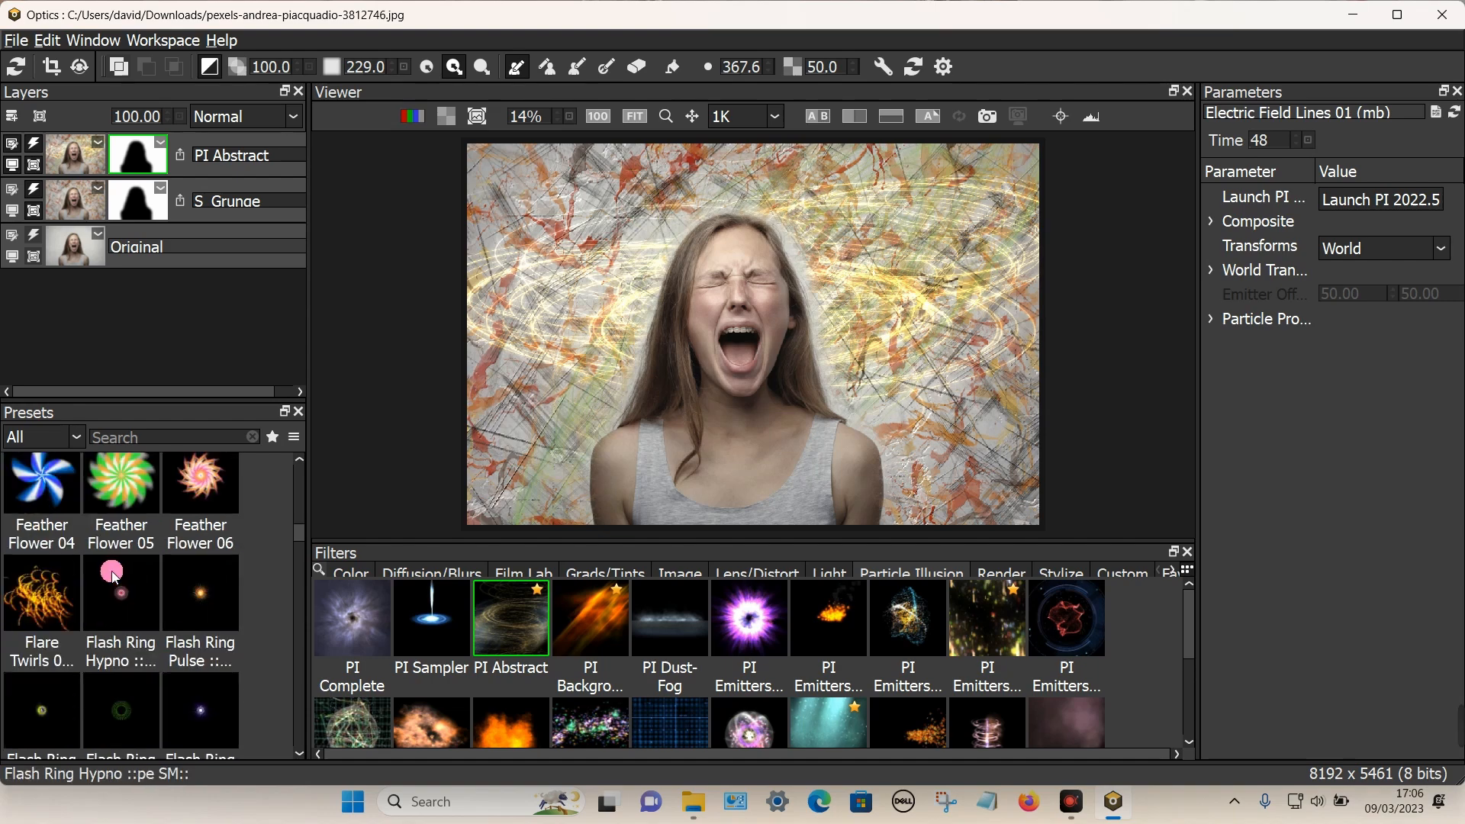
pyautogui.scroll(3, 115, 565)
pyautogui.click(128, 527)
pyautogui.click(211, 539)
pyautogui.click(118, 635)
pyautogui.click(53, 643)
# - Apply the Hearts Twist 02 preset and set its world Master Scale to 437
pyautogui.scroll(-3, 150, 611)
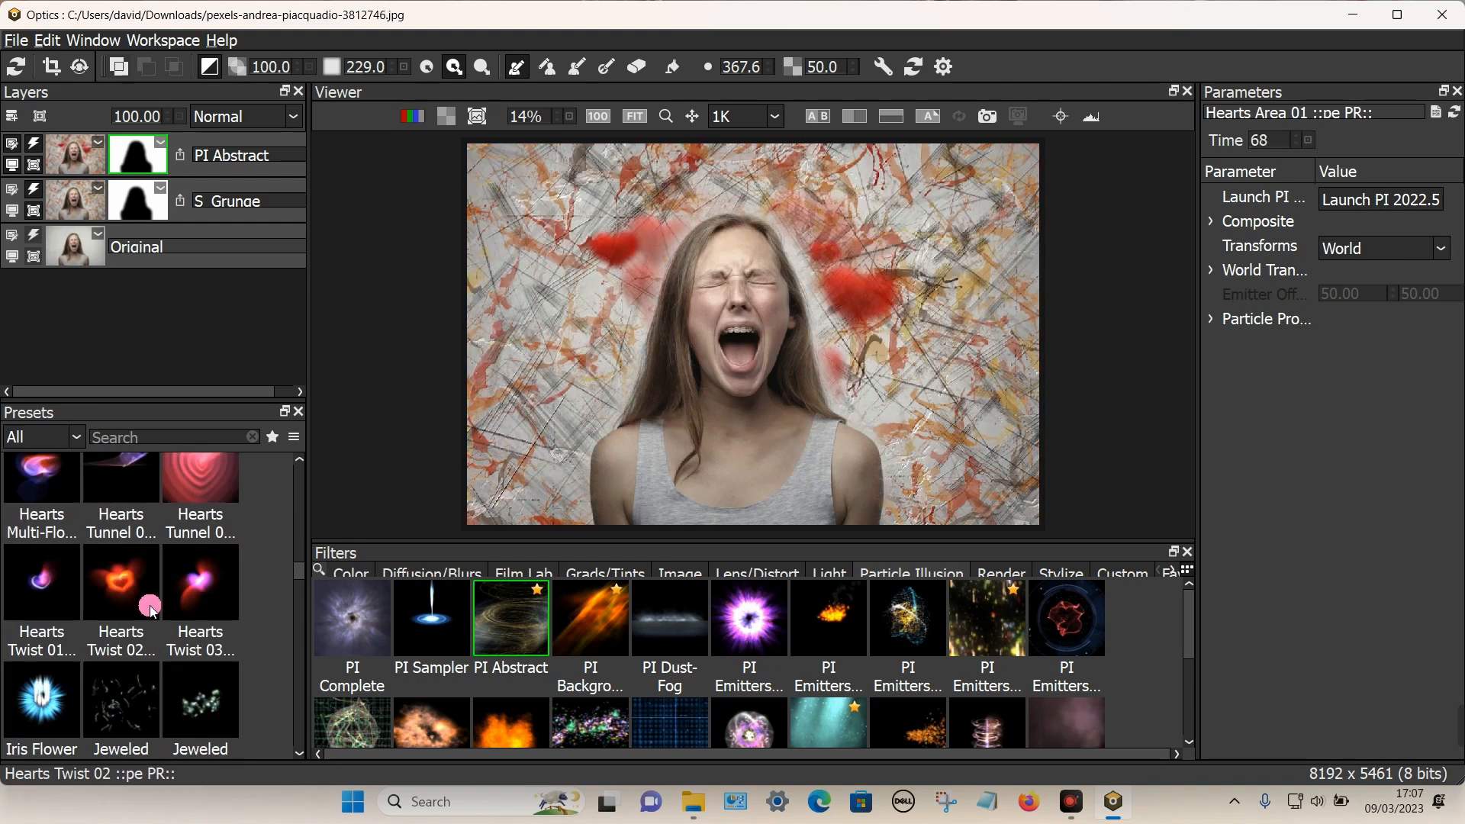
pyautogui.click(209, 587)
pyautogui.click(111, 589)
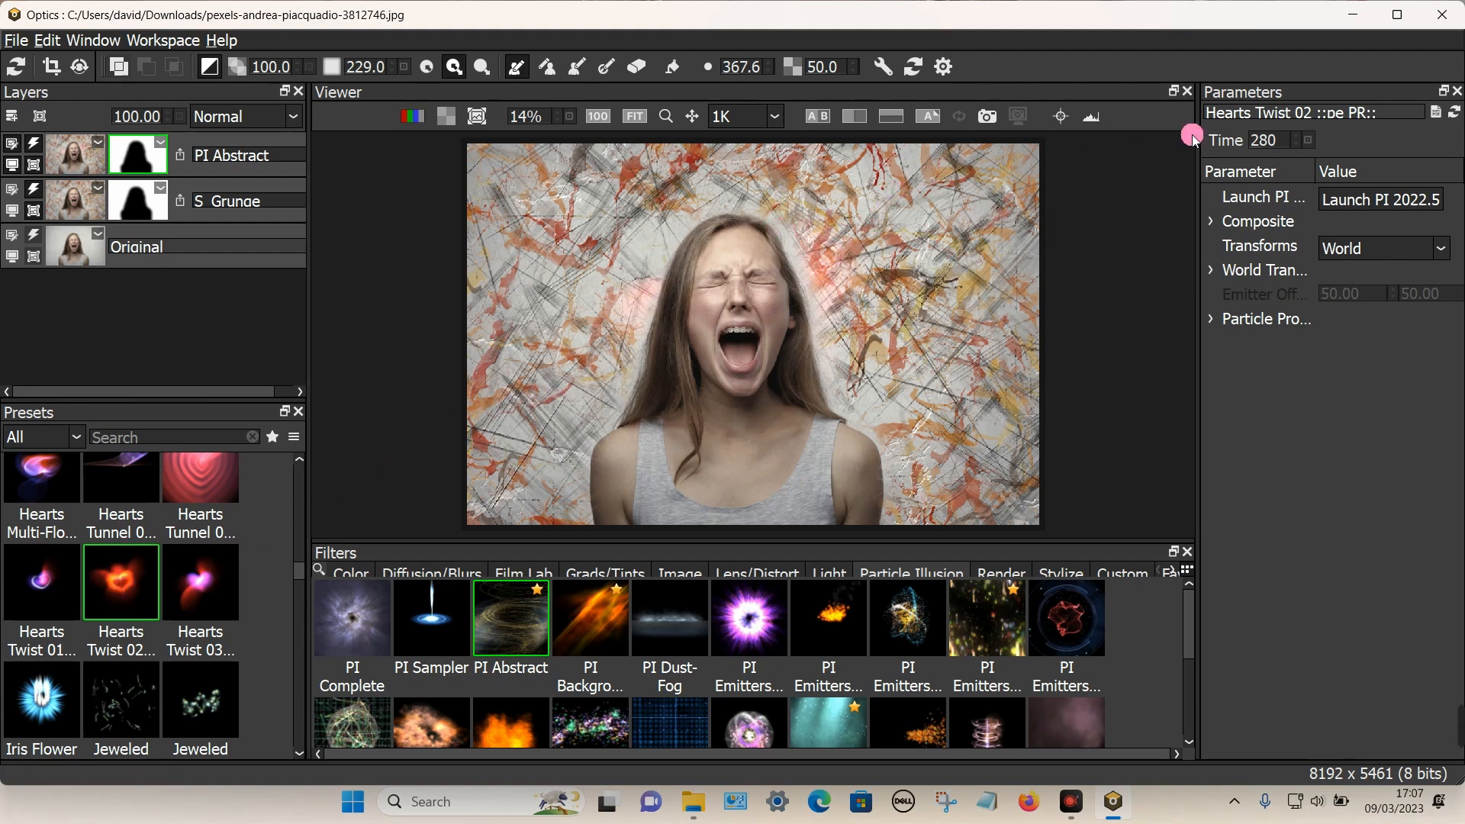
pyautogui.click(1213, 273)
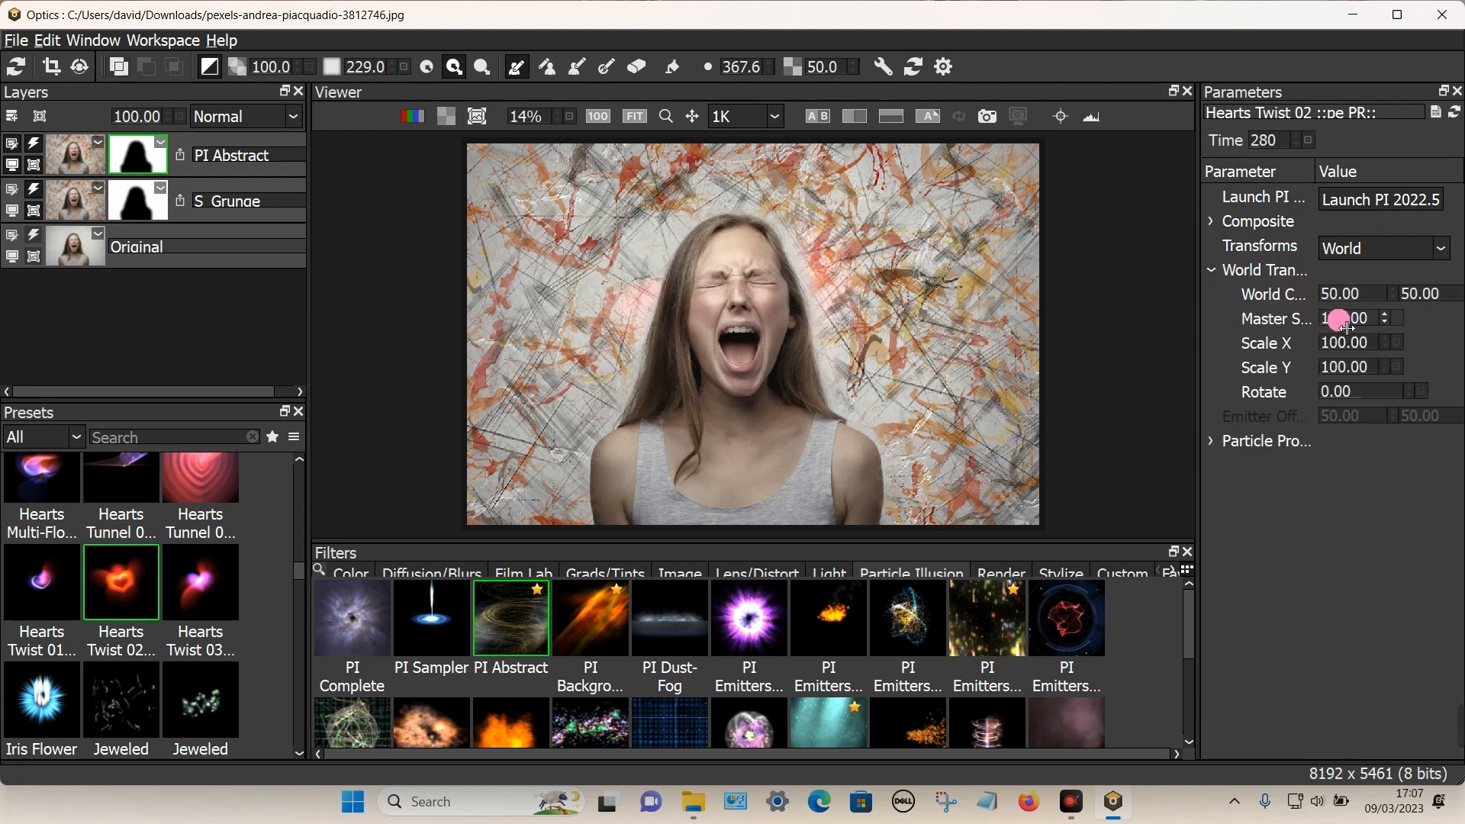
pyautogui.moveTo(1366, 324); pyautogui.dragTo(1424, 319)
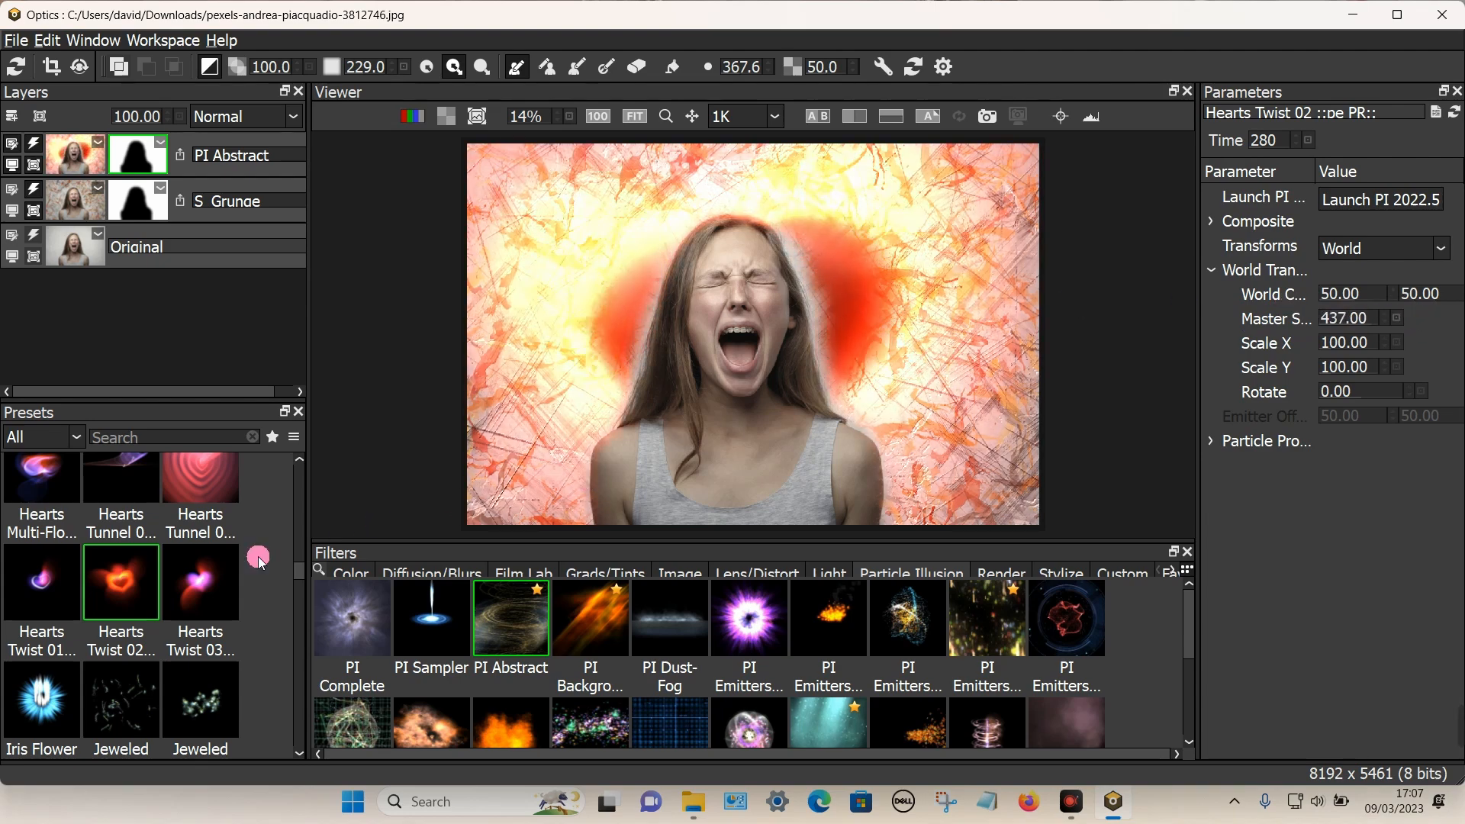
# - Try the Light Flower 07, 08, 11 and 10 presets of PI Abstract
pyautogui.scroll(-10, 254, 564)
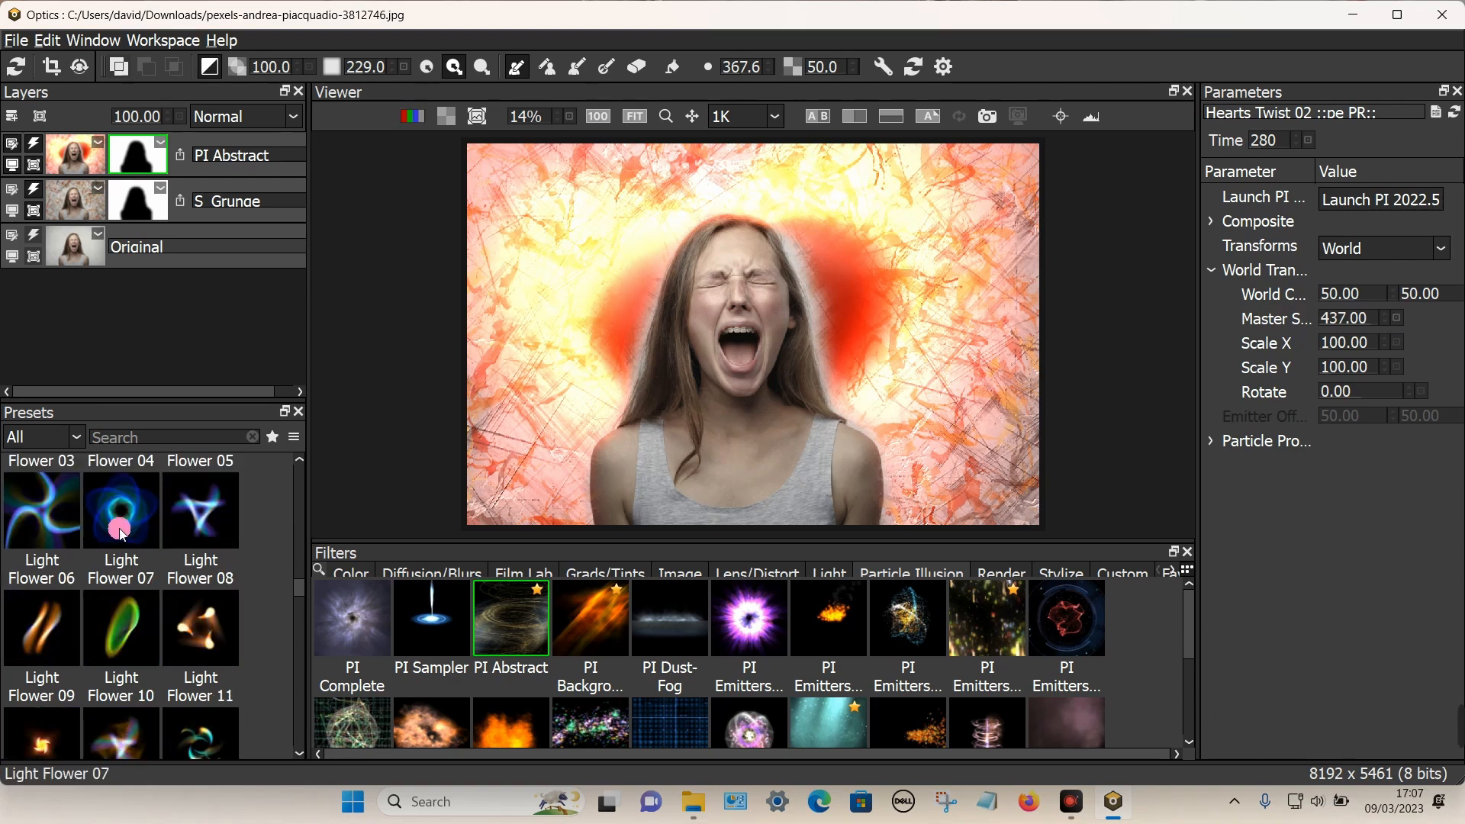
pyautogui.click(117, 528)
pyautogui.click(205, 519)
pyautogui.click(202, 626)
pyautogui.click(134, 607)
# - Try the PI Background, PI Dust-Fog and several PI Emitters filters, ending on the one with Complex 3D HUD 1
pyautogui.click(593, 641)
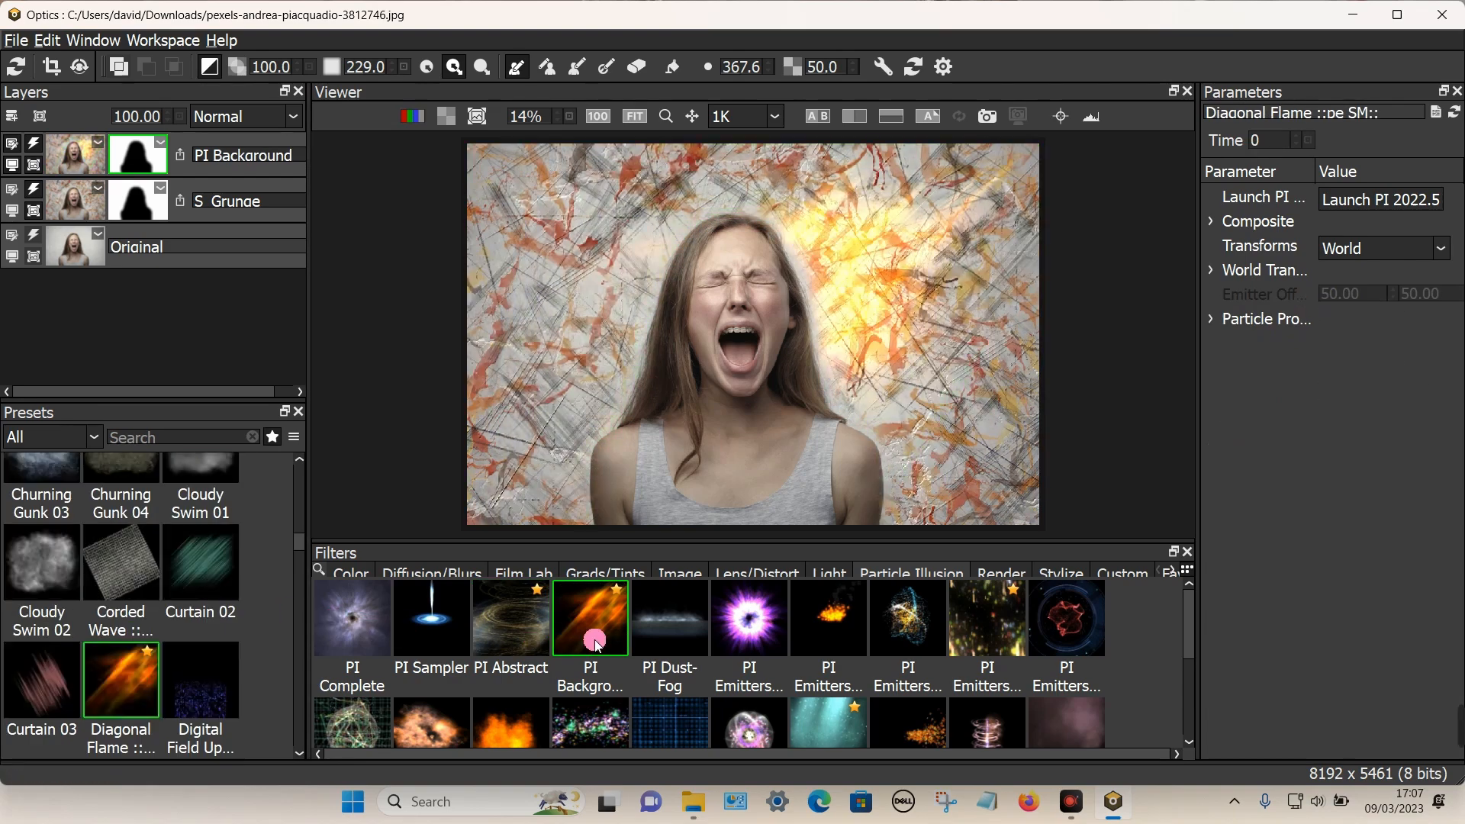
pyautogui.click(674, 631)
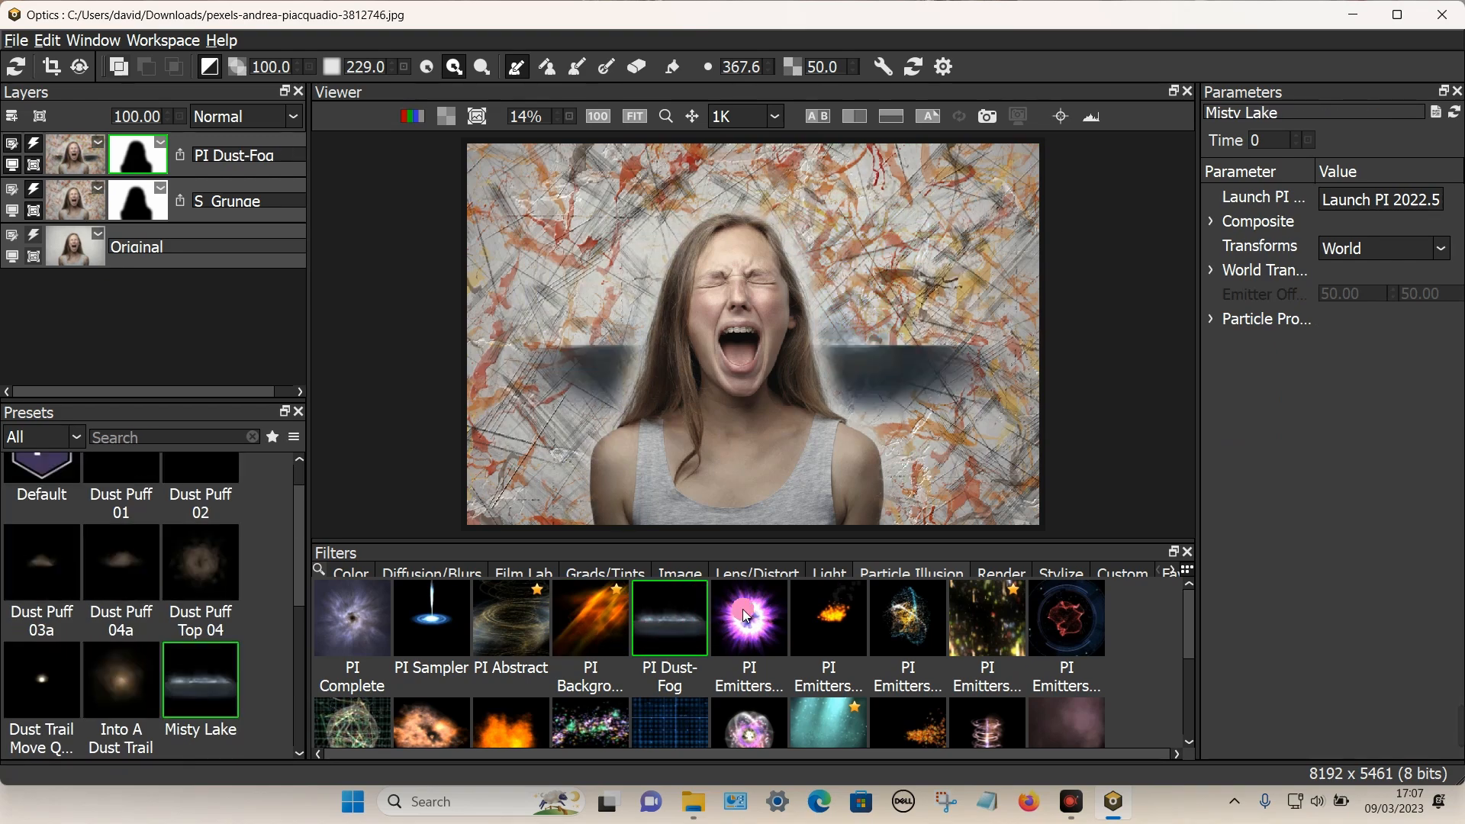
pyautogui.click(752, 606)
pyautogui.click(825, 605)
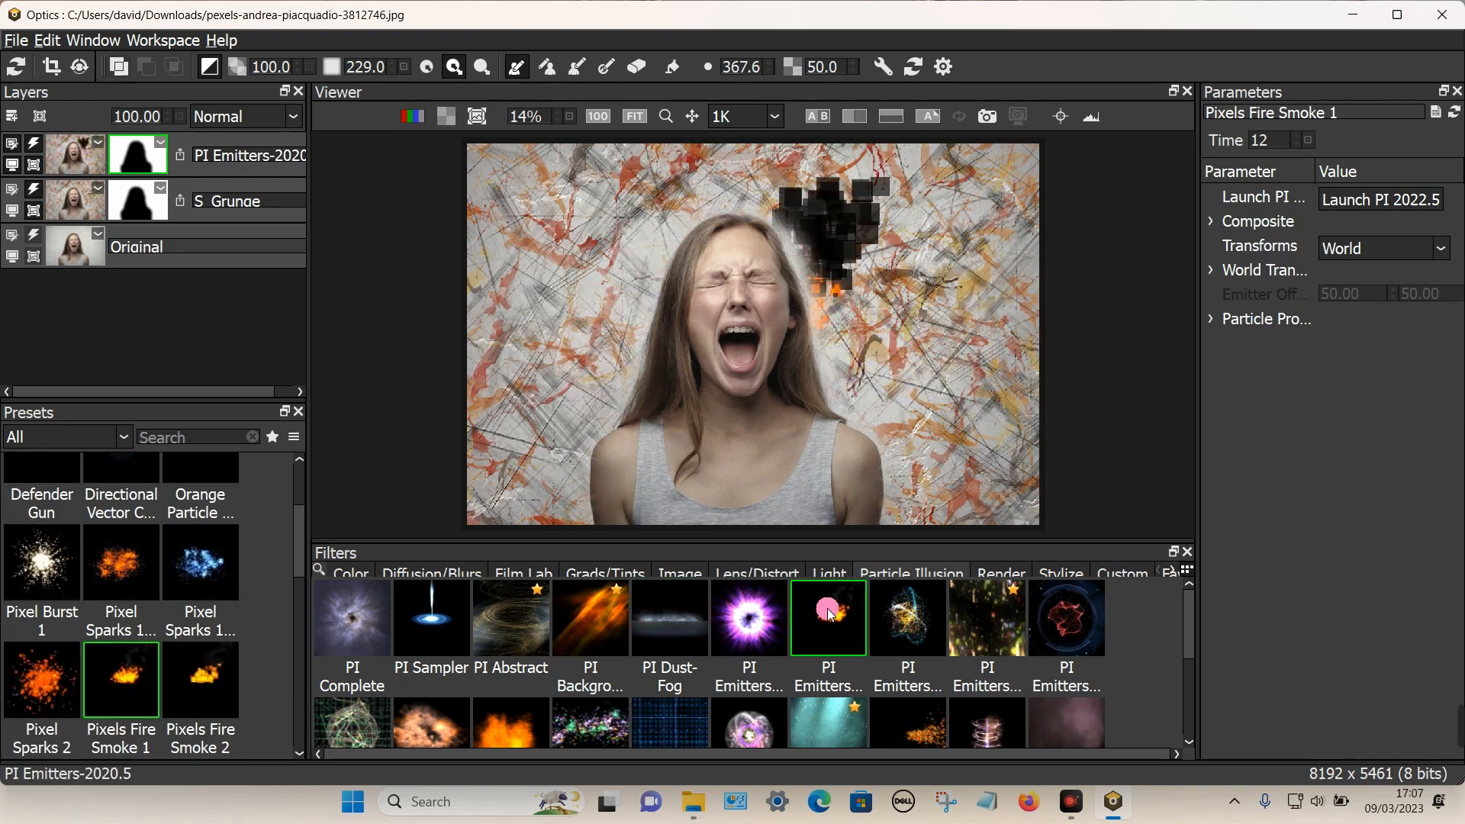
pyautogui.click(908, 618)
pyautogui.click(986, 622)
pyautogui.click(1061, 622)
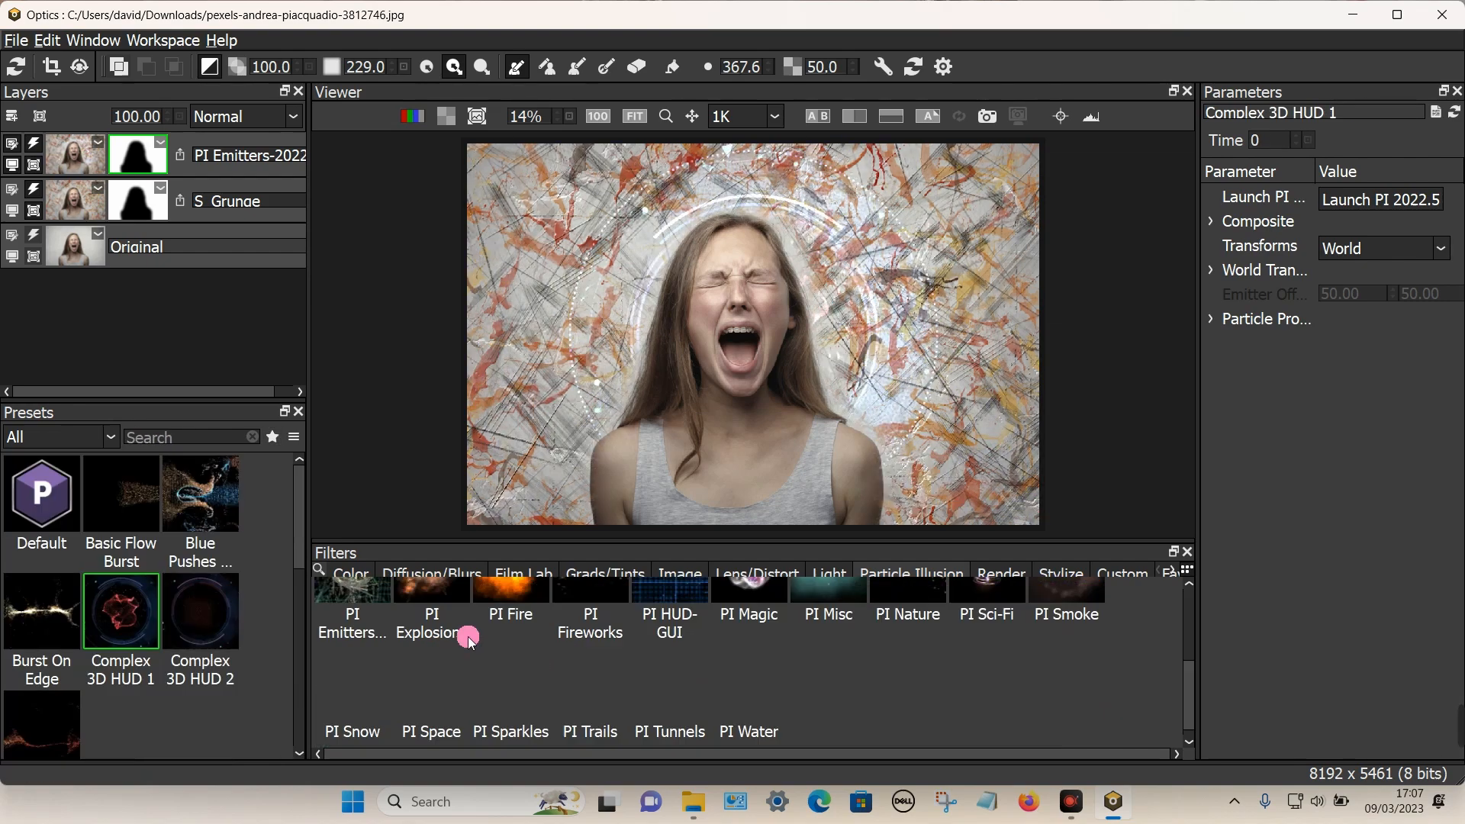
# - Try the PI Emitters filter with Holographic Data Sphere 2, and return to the one with Complex 3D HUD 1
pyautogui.scroll(-1, 468, 631)
pyautogui.click(360, 599)
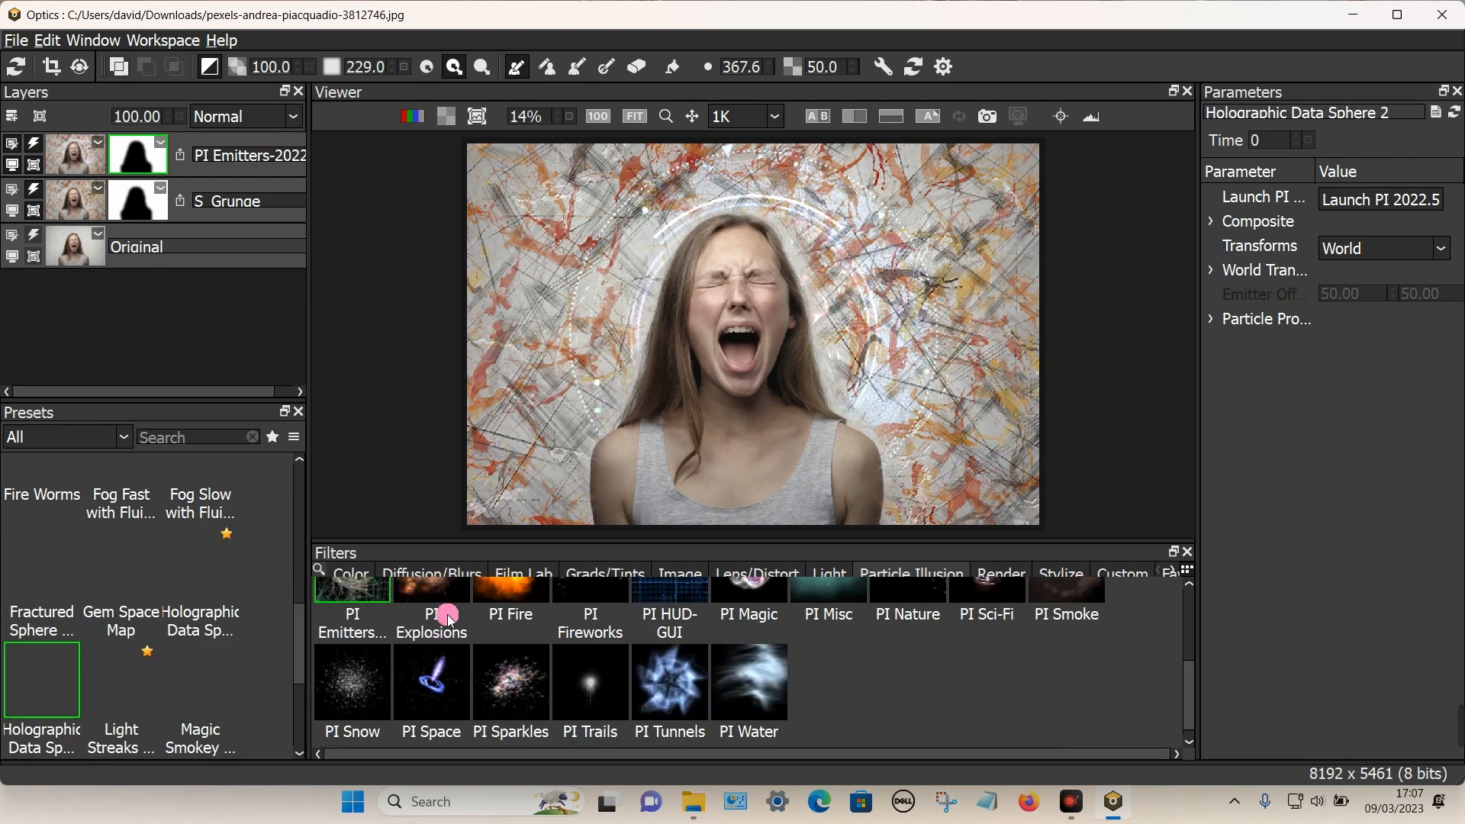
pyautogui.scroll(1, 449, 610)
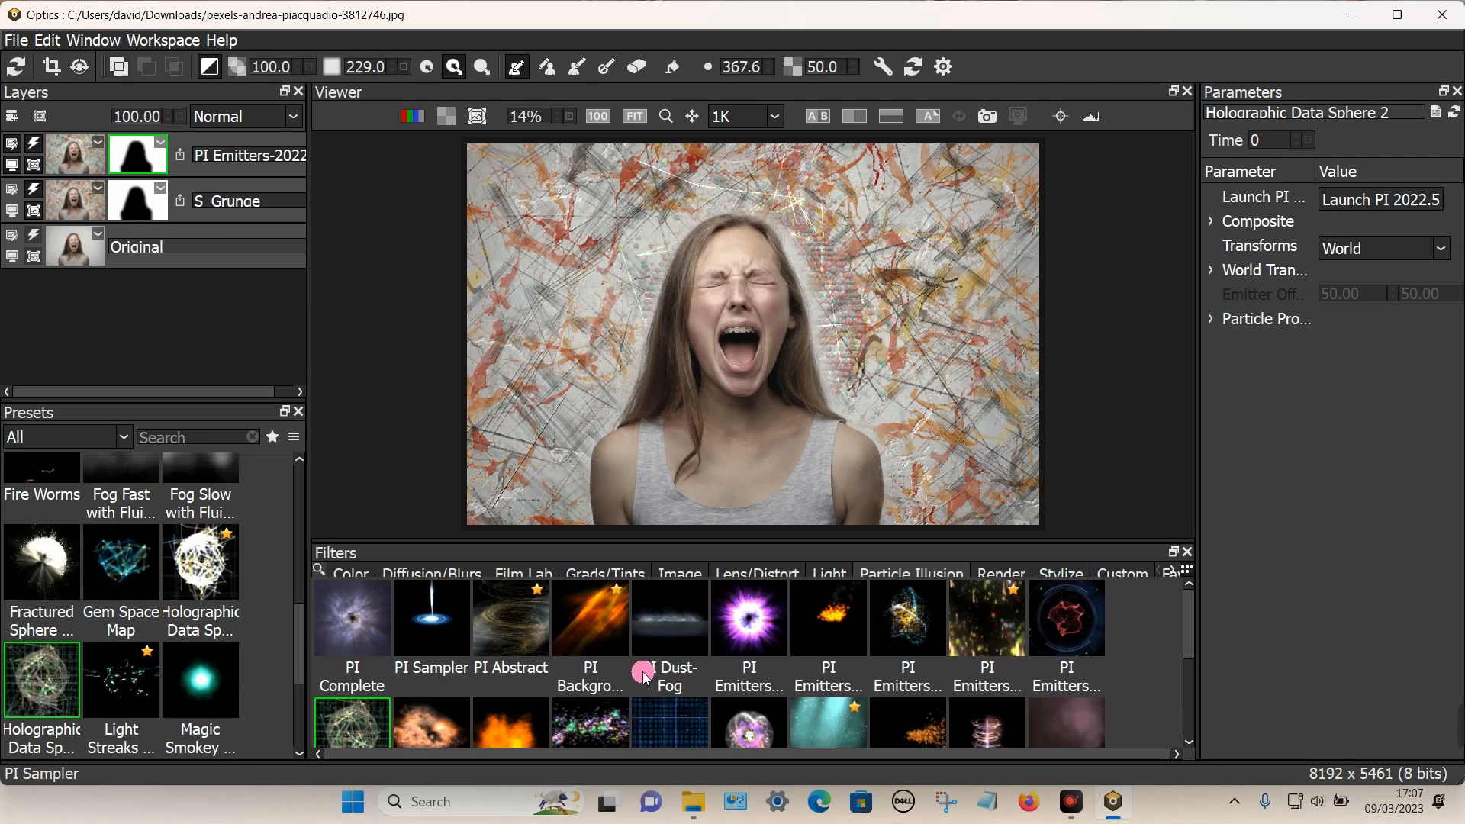
pyautogui.click(1067, 620)
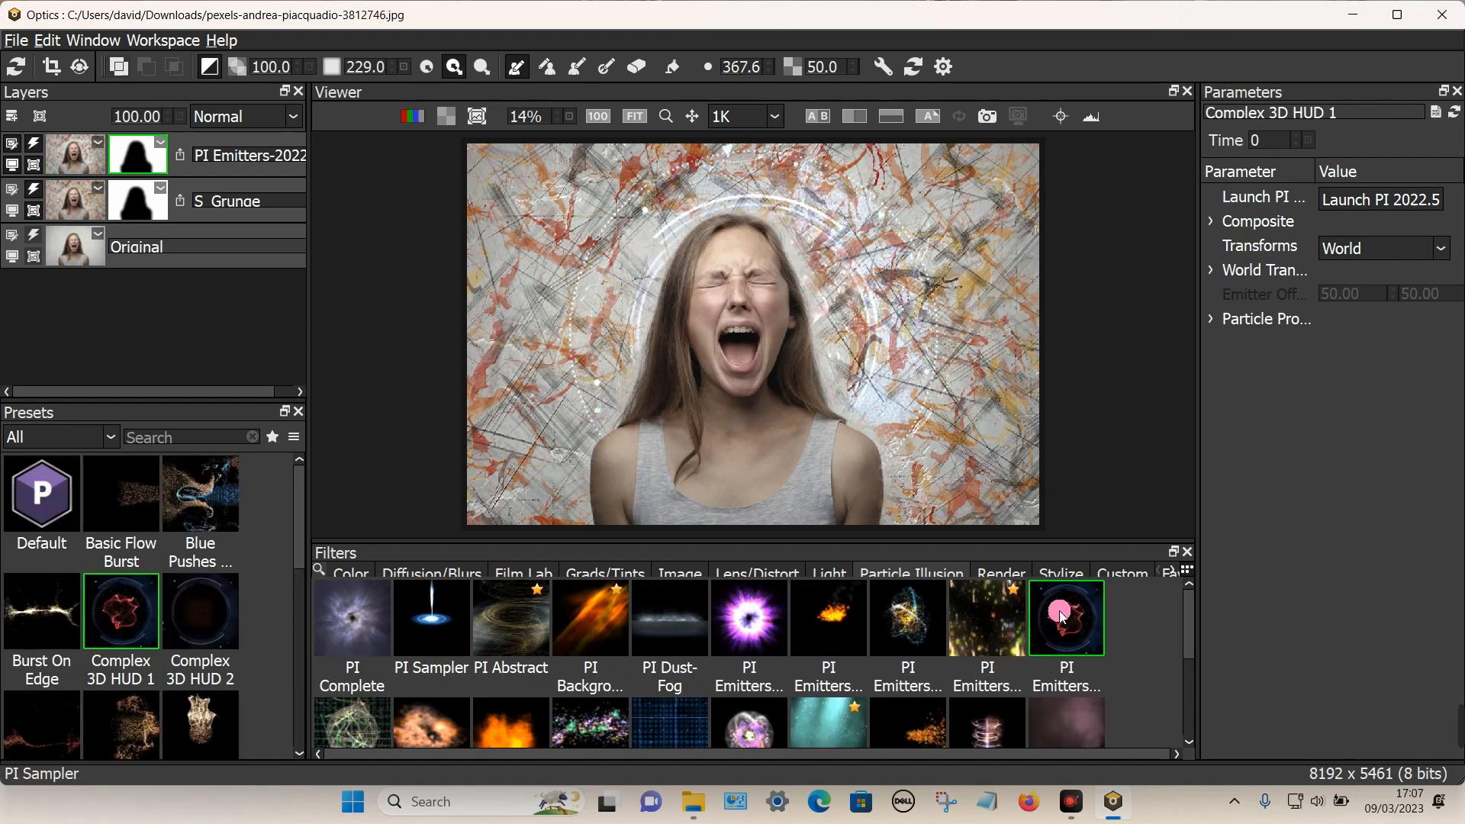
# - Apply the Squirming Threads Ball Simple preset and set its world Master Scale to 354
pyautogui.scroll(-4, 152, 565)
pyautogui.scroll(-1, 155, 578)
pyautogui.scroll(3, 141, 610)
pyautogui.click(132, 654)
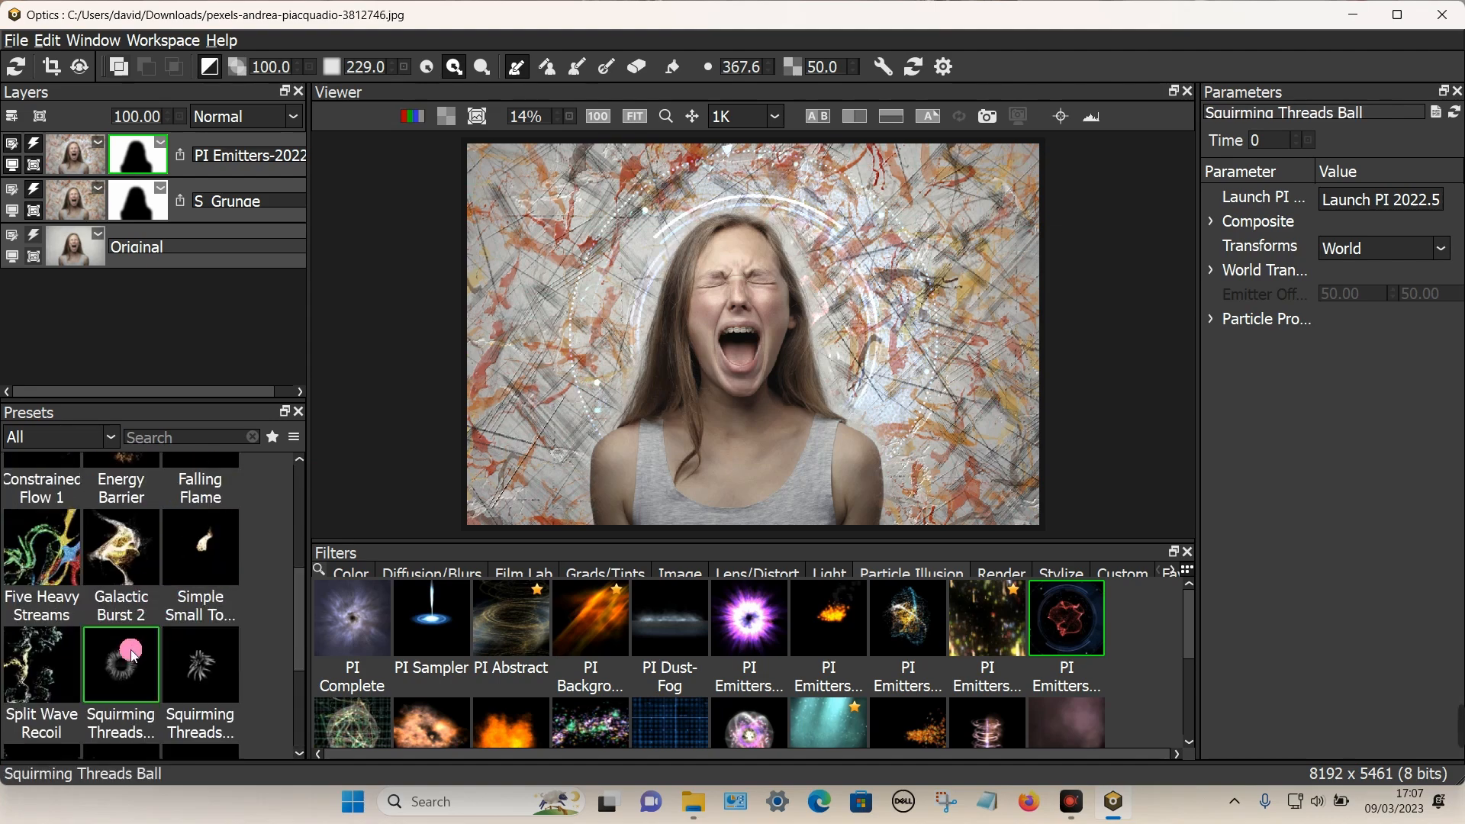
pyautogui.click(189, 658)
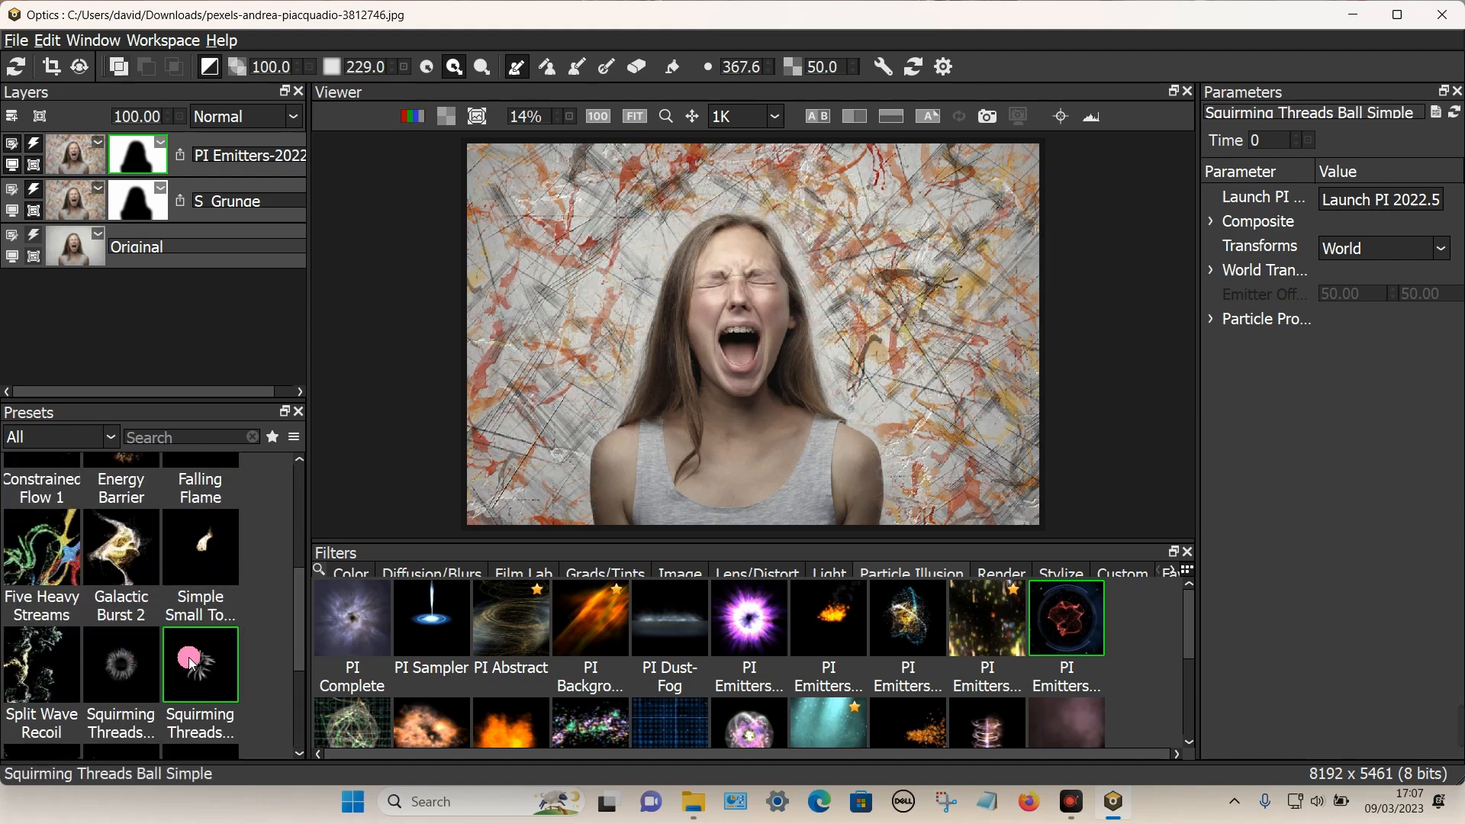
pyautogui.scroll(-2, 177, 618)
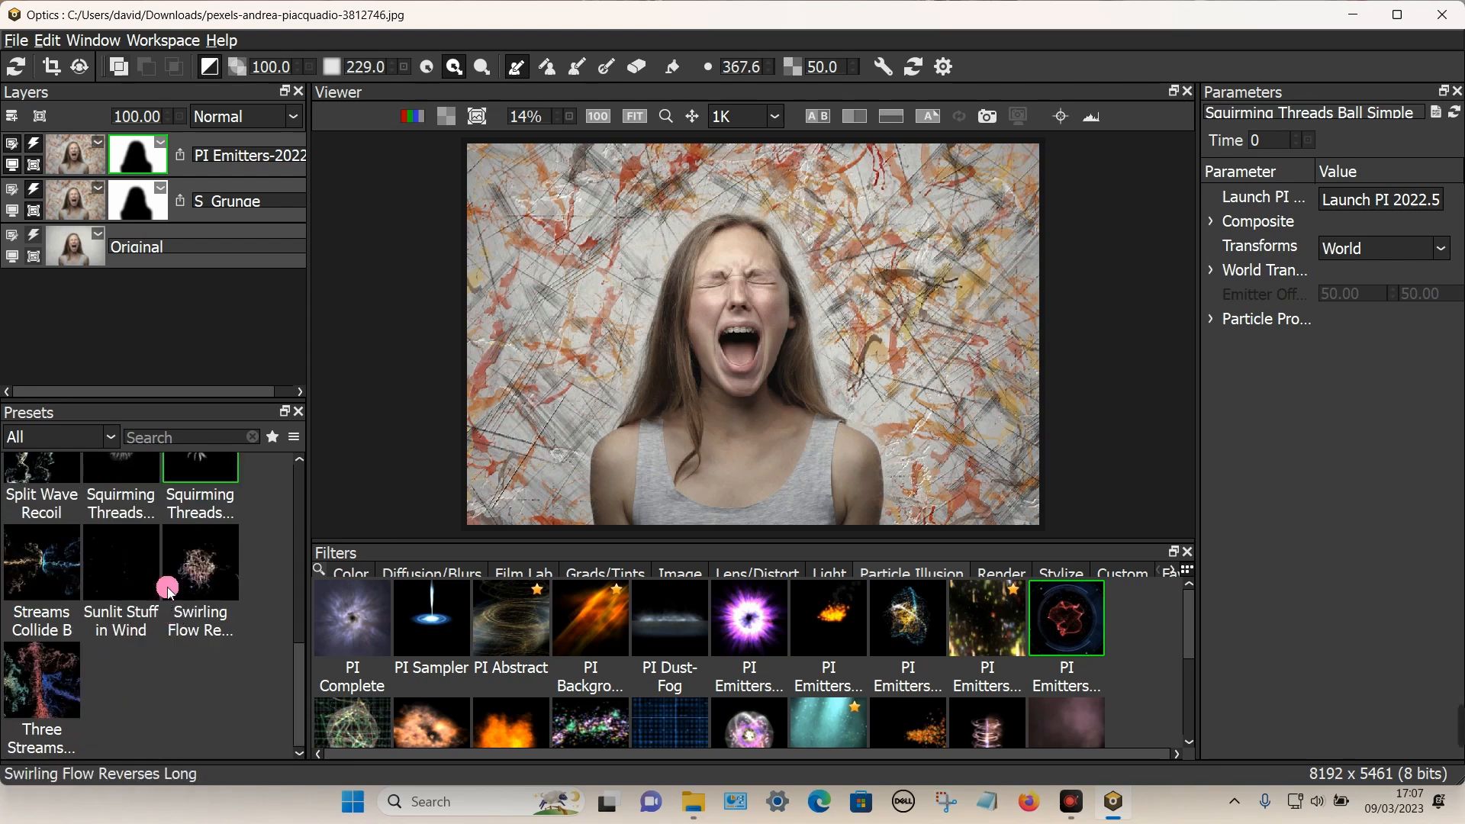
pyautogui.click(1212, 273)
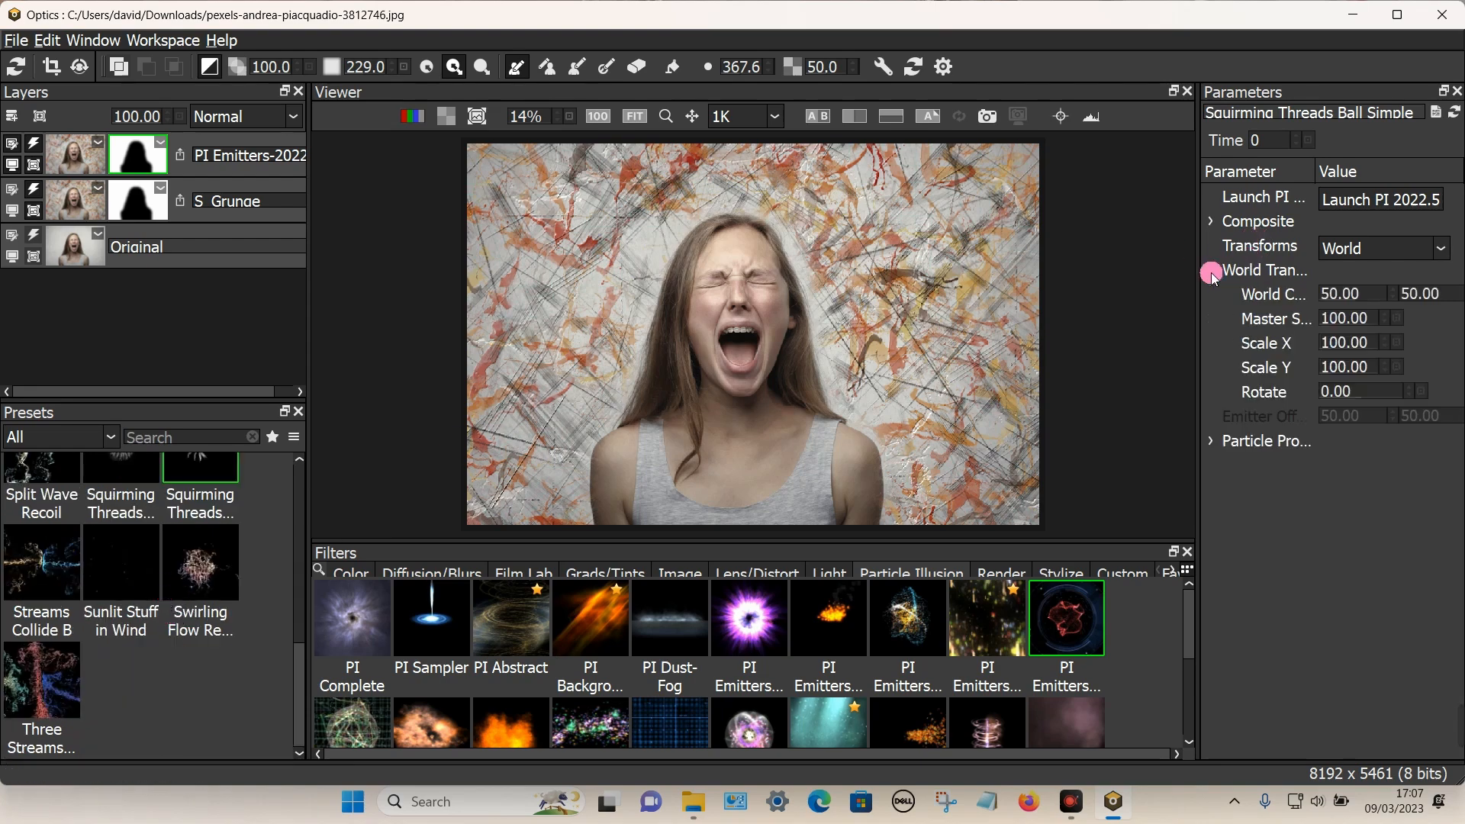
pyautogui.moveTo(1346, 316); pyautogui.dragTo(1202, 342)
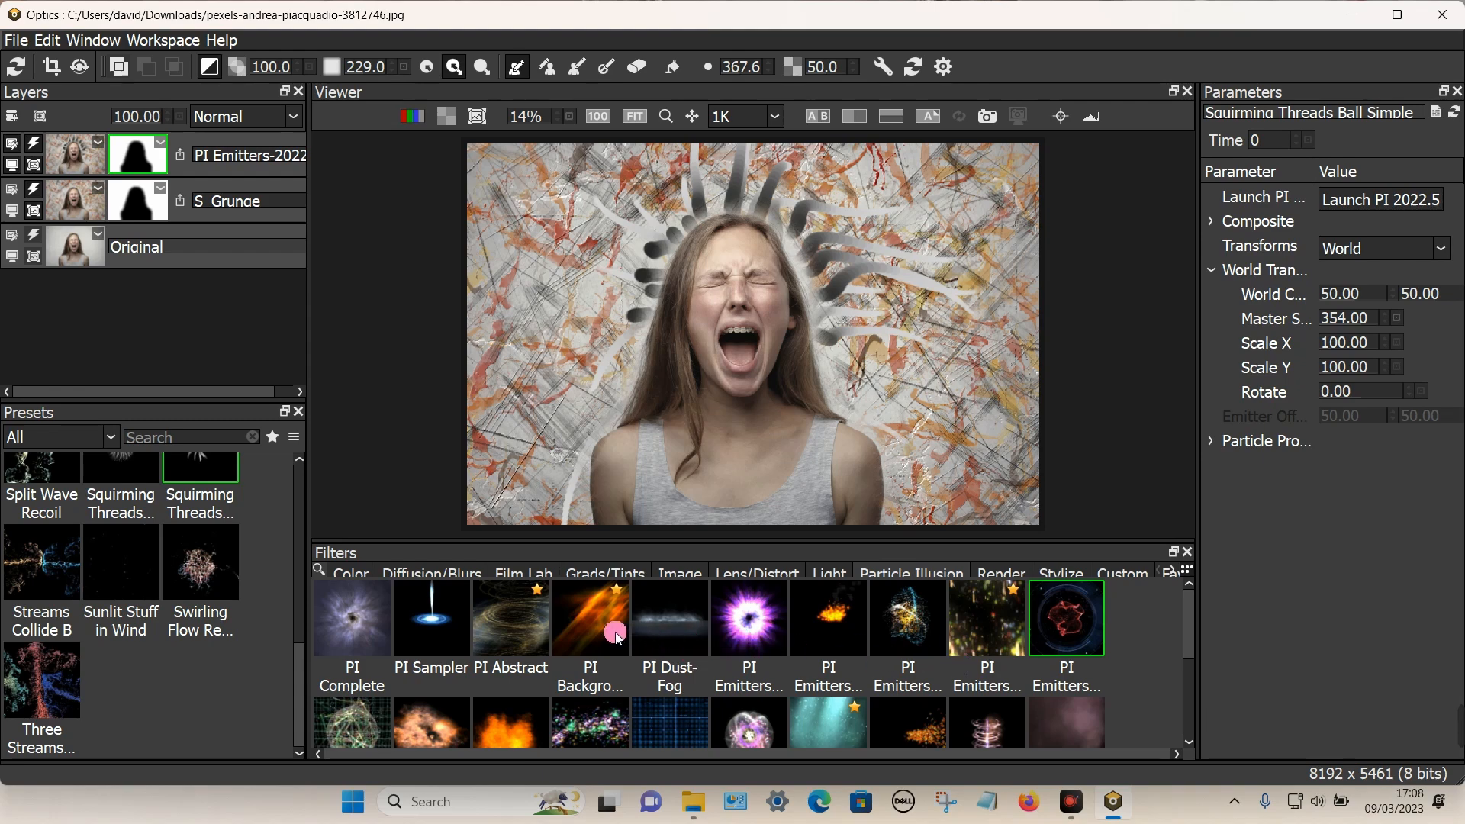
# - Try PI Background, switch the layer's filter to PI Complete and apply its Warp Pool 05 preset
pyautogui.click(618, 638)
pyautogui.scroll(10, 186, 581)
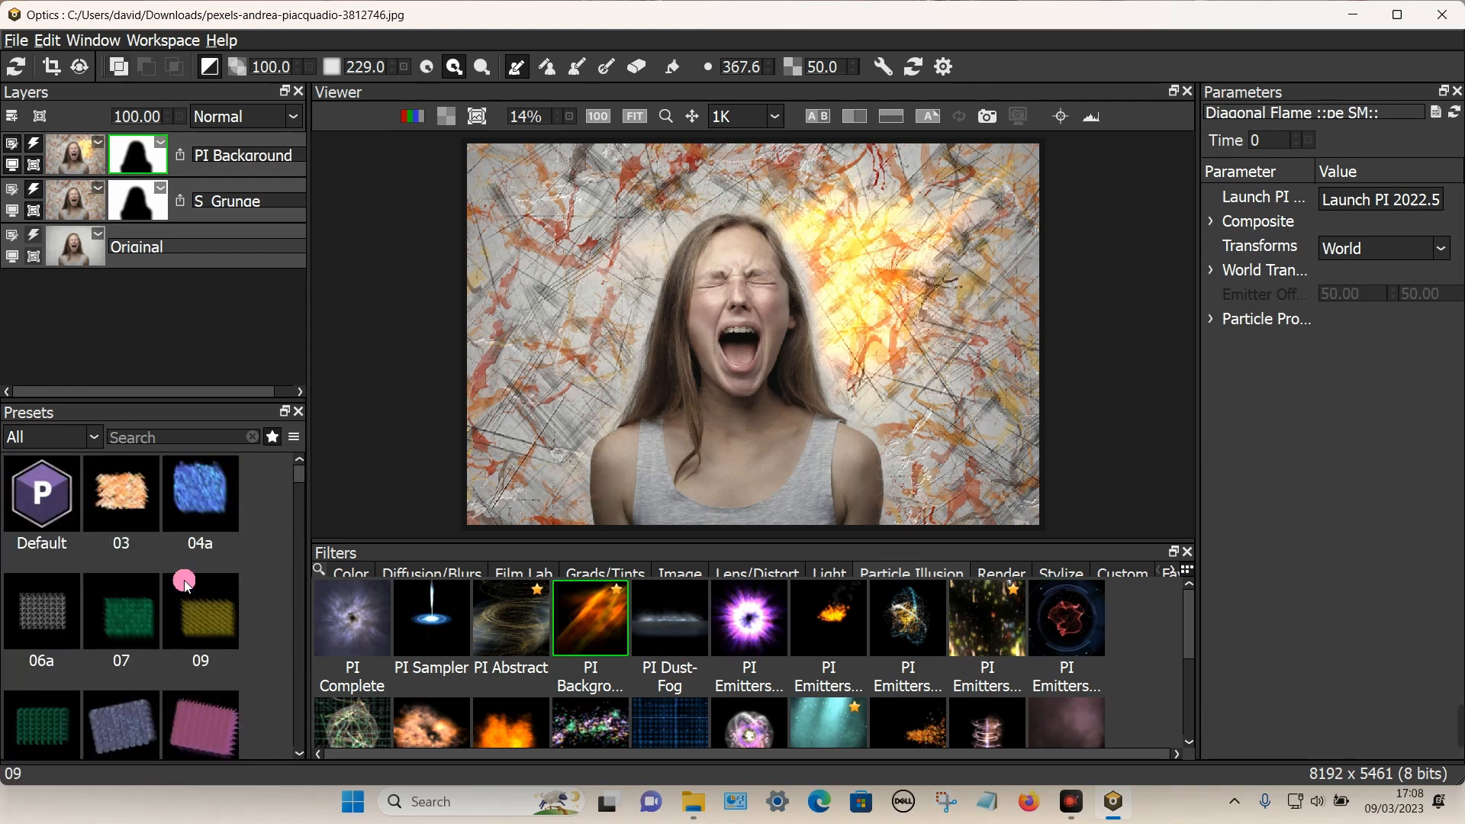
pyautogui.click(355, 630)
pyautogui.scroll(3, 126, 536)
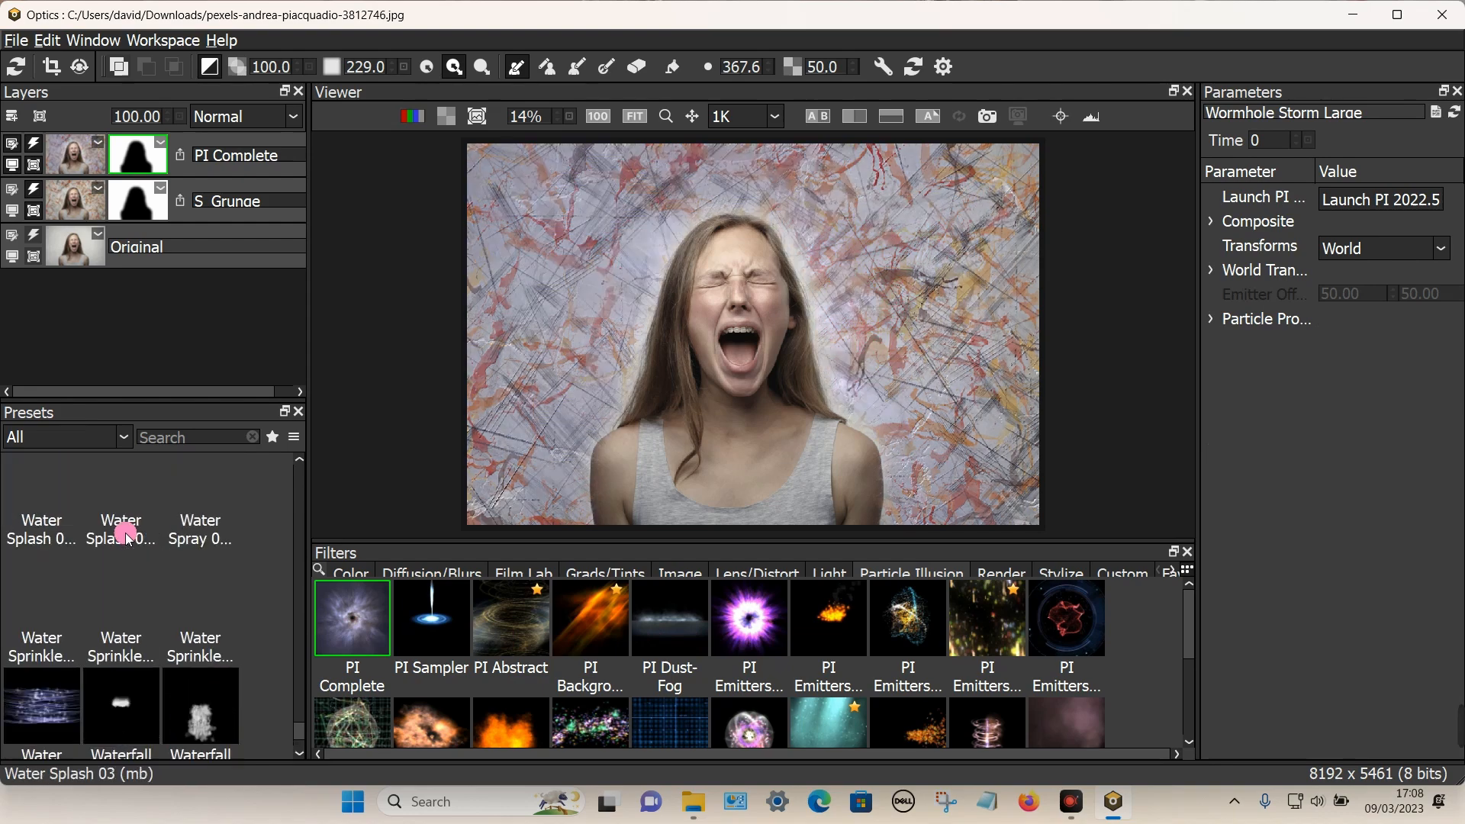
pyautogui.scroll(8, 126, 536)
pyautogui.scroll(-5, 126, 537)
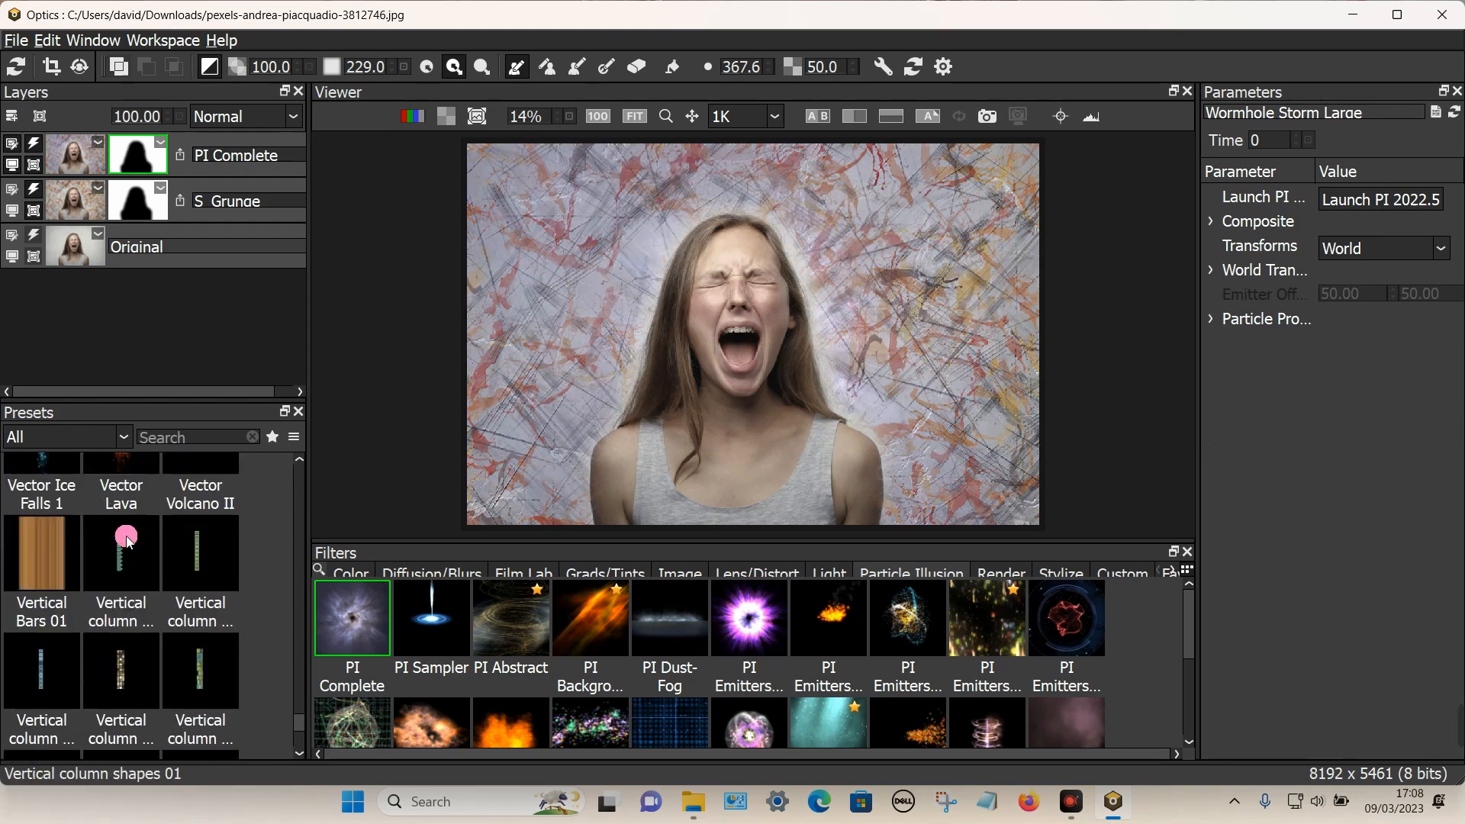
pyautogui.scroll(-6, 126, 537)
pyautogui.click(106, 642)
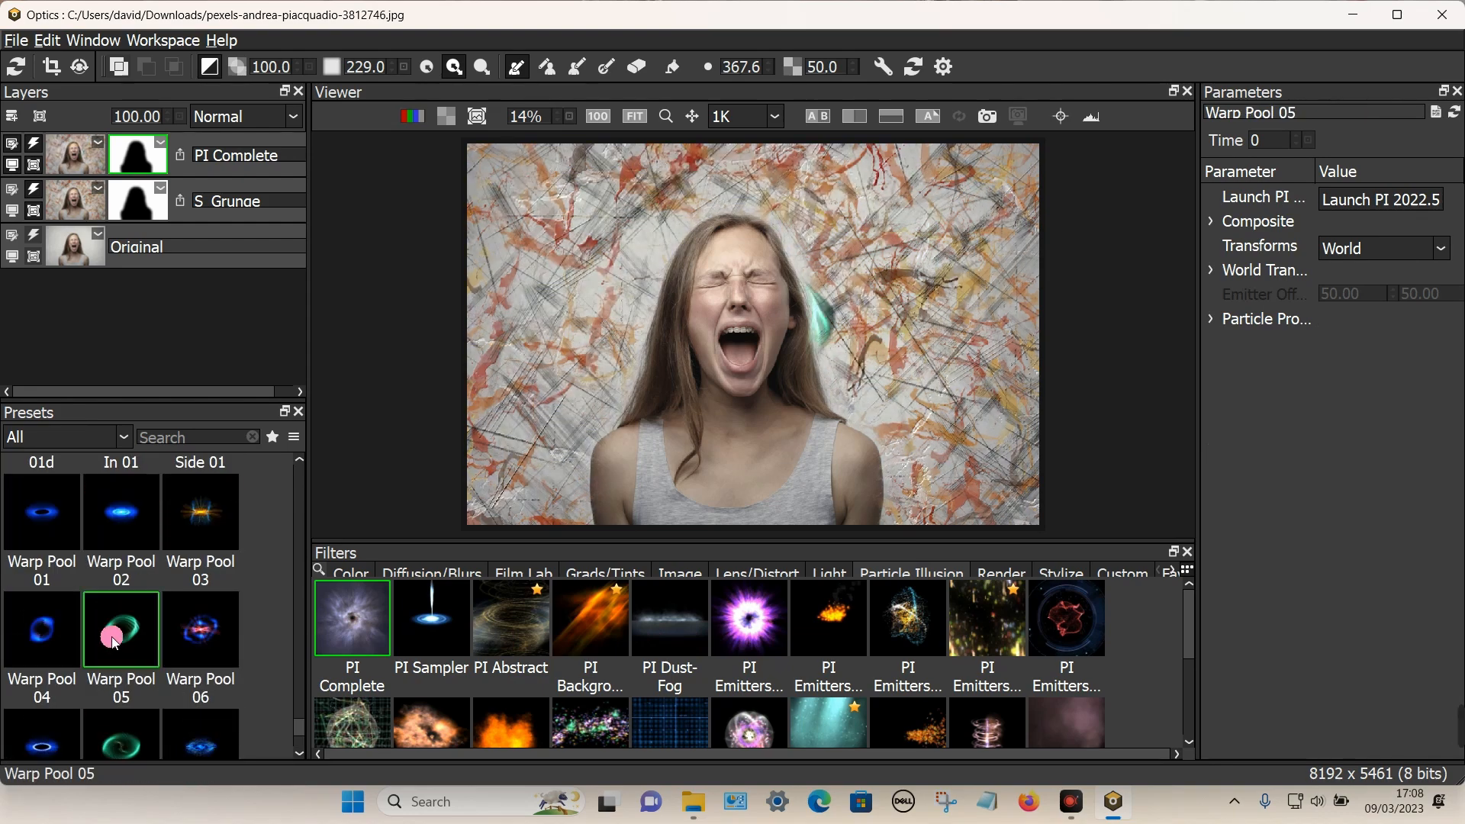
# - Try the Tron Flow, Super Sparkle Dots Inferno 01 and super sparkle burst 04 presets on the PI Complete layer
pyautogui.scroll(10, 126, 610)
pyautogui.scroll(15, 131, 600)
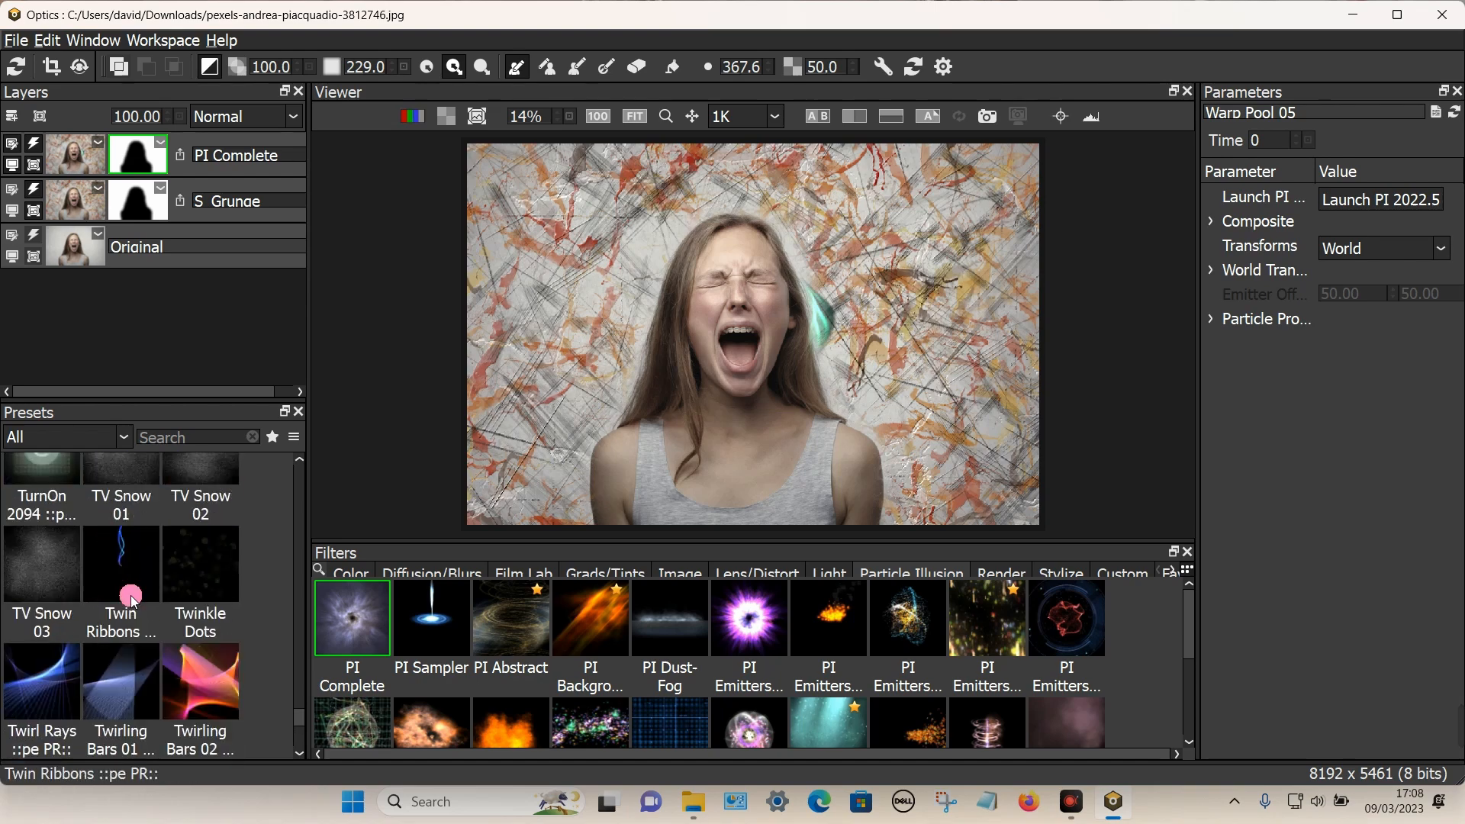
pyautogui.scroll(-4, 131, 600)
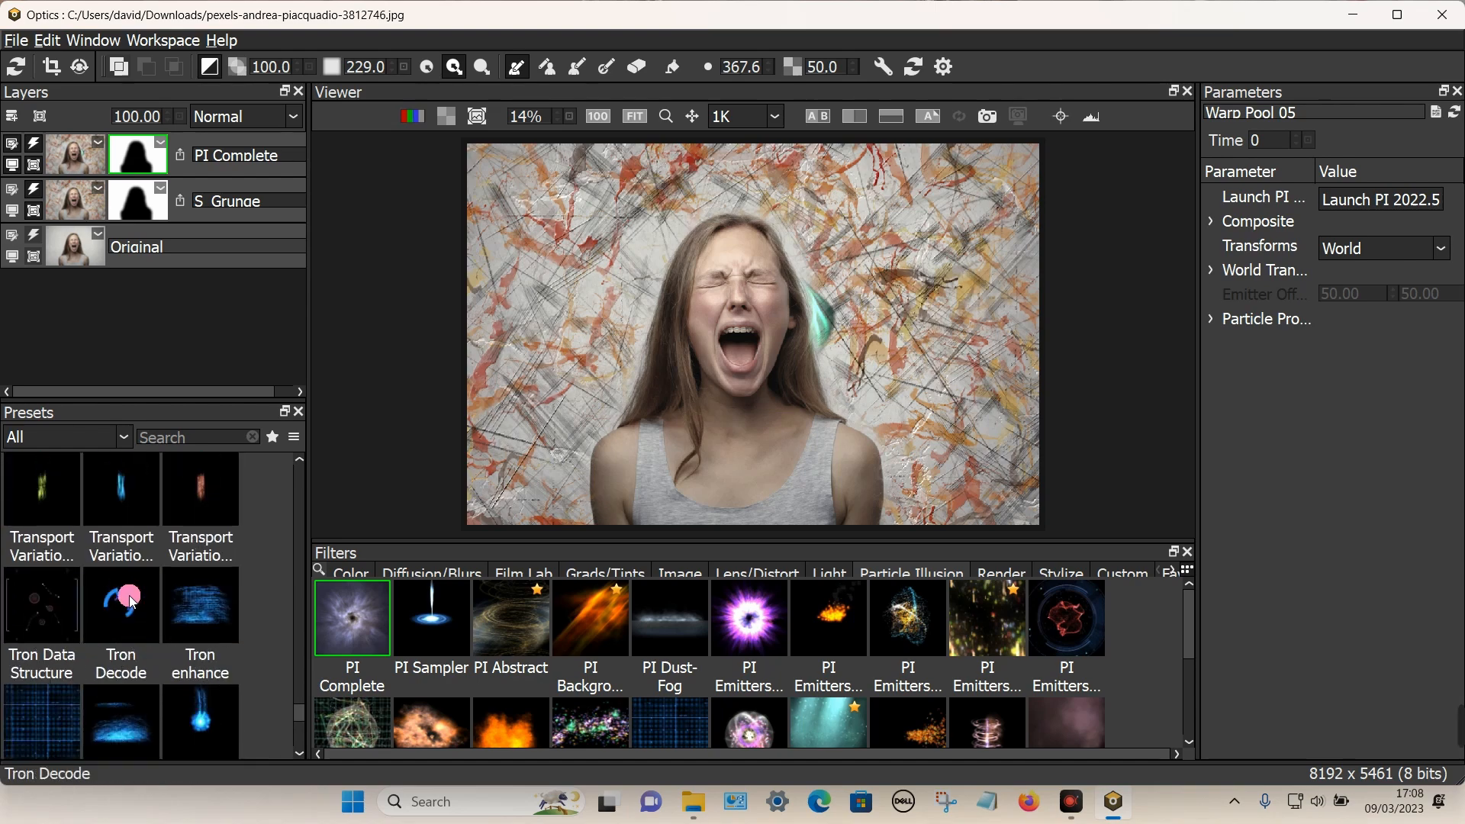
pyautogui.click(49, 510)
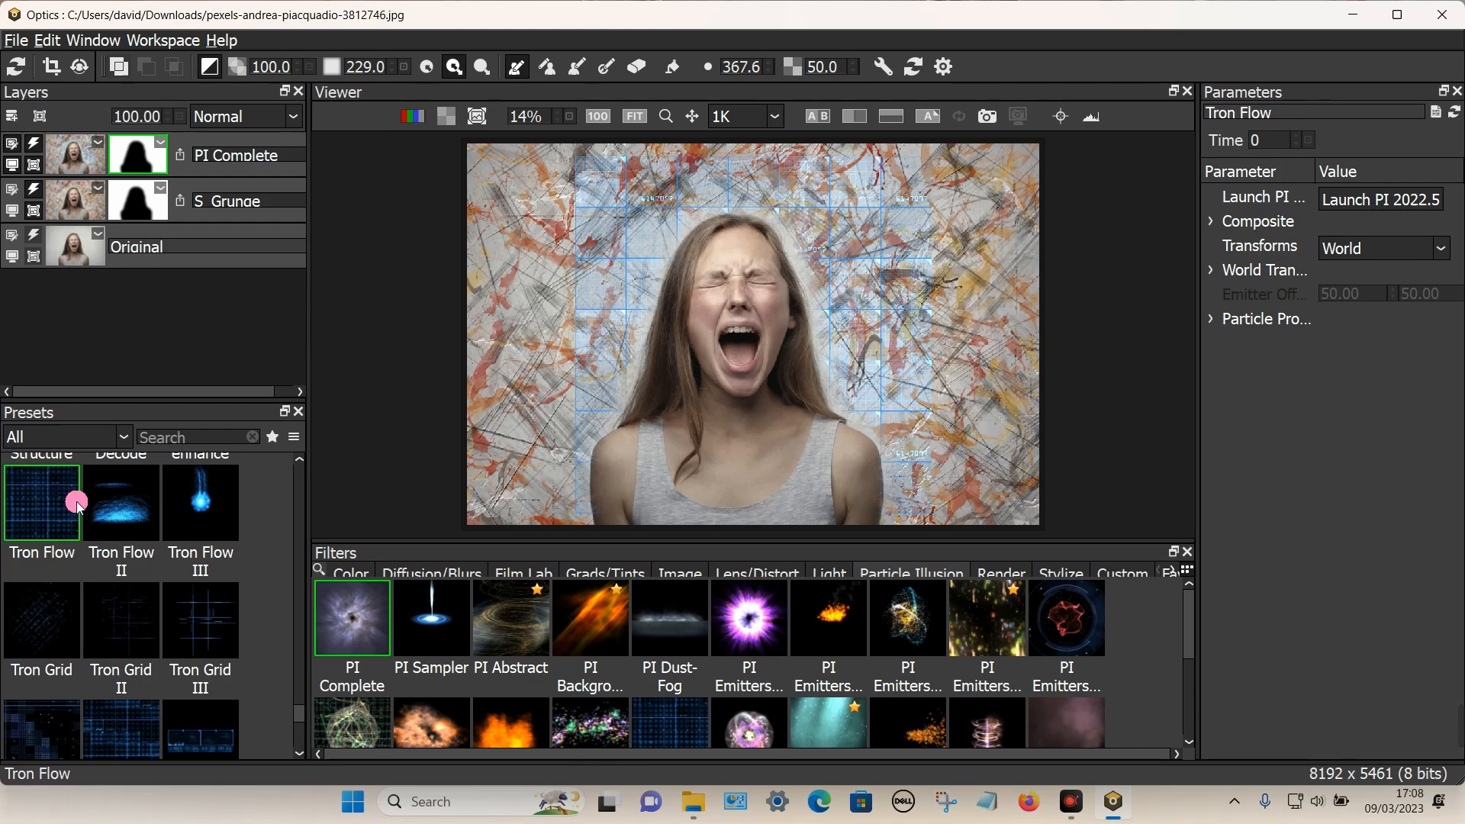
pyautogui.scroll(10, 76, 504)
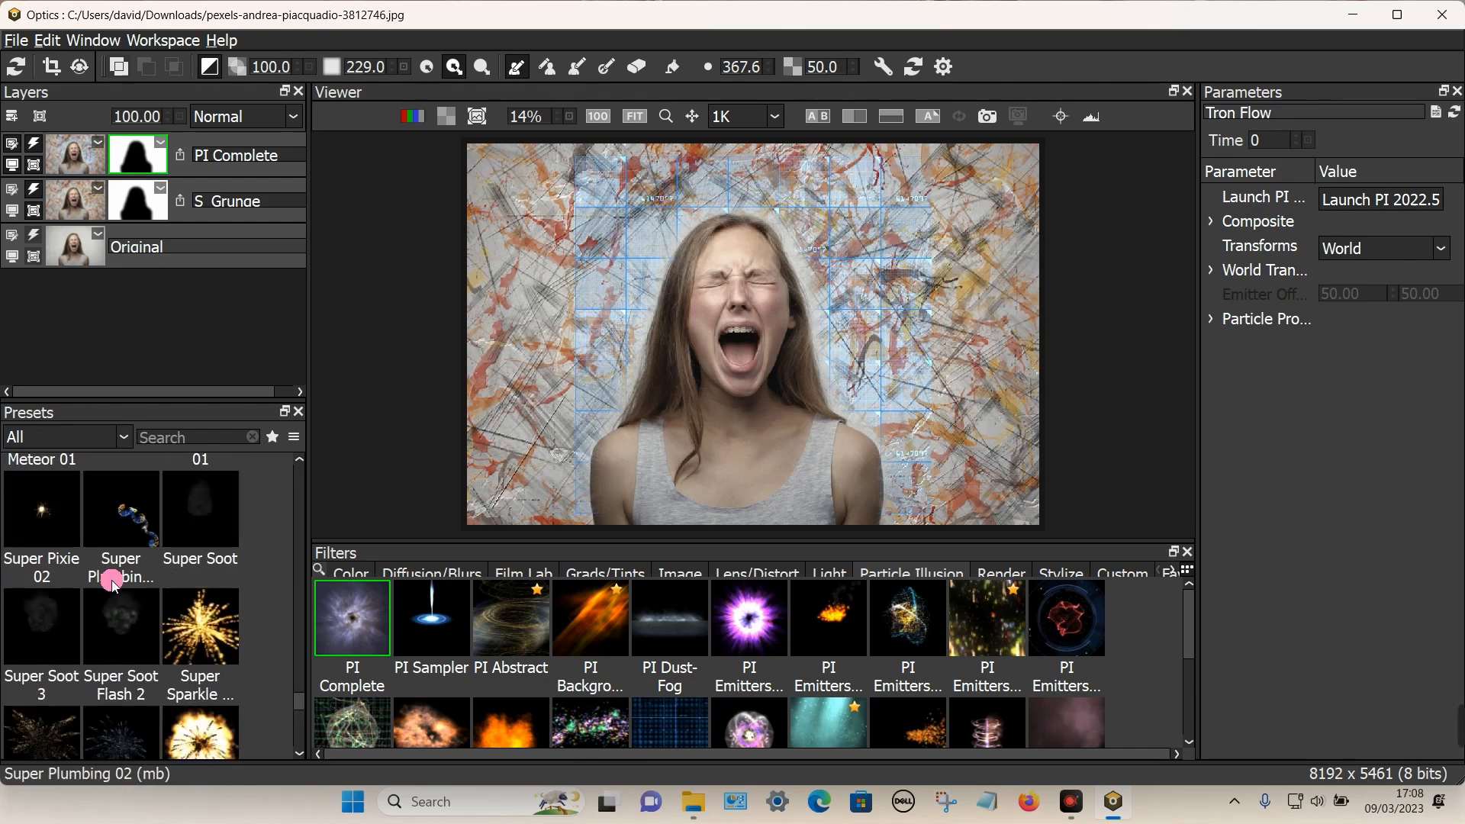
pyautogui.scroll(-2, 165, 649)
pyautogui.click(218, 529)
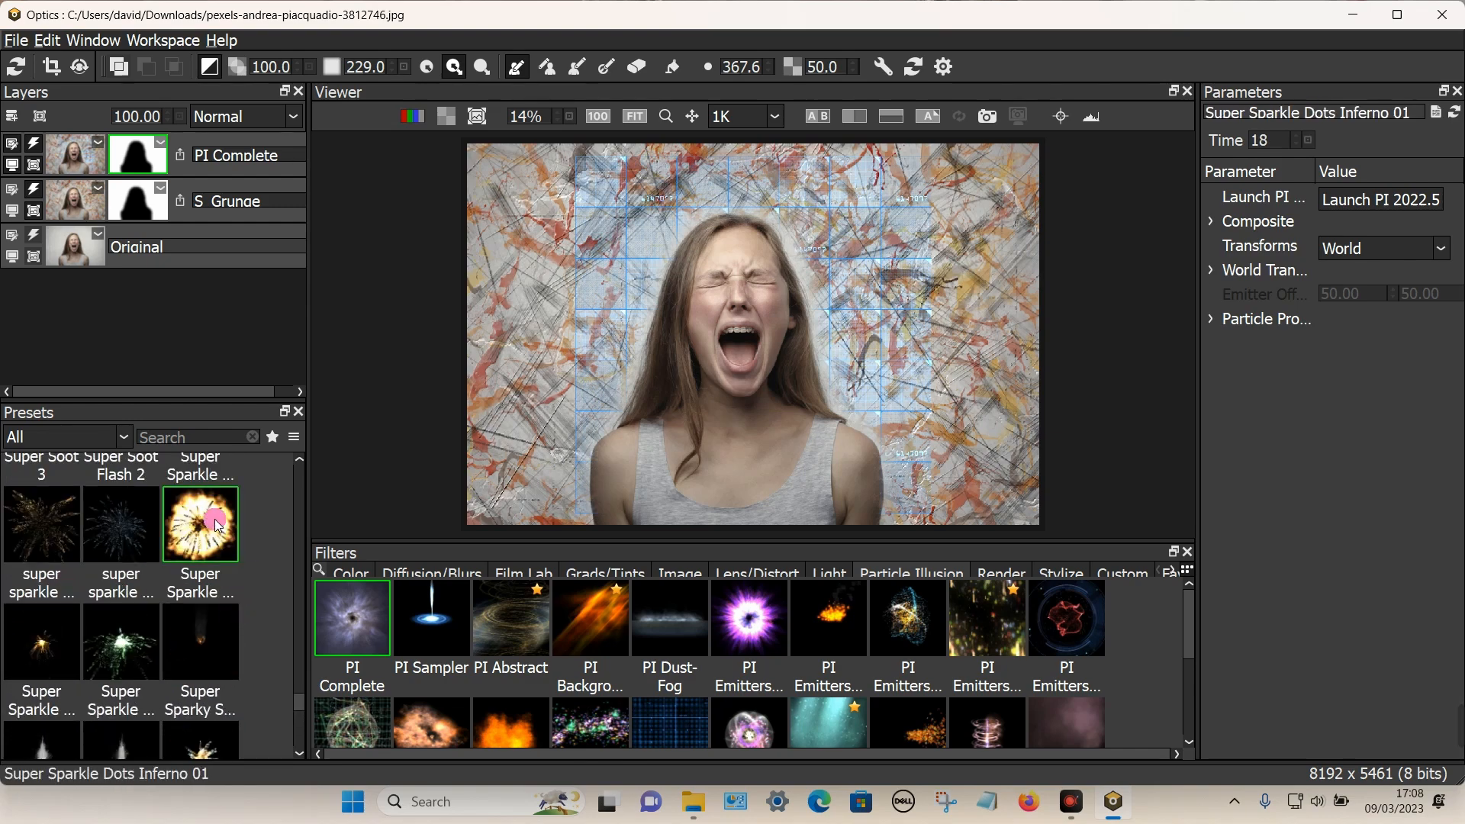
pyautogui.click(124, 543)
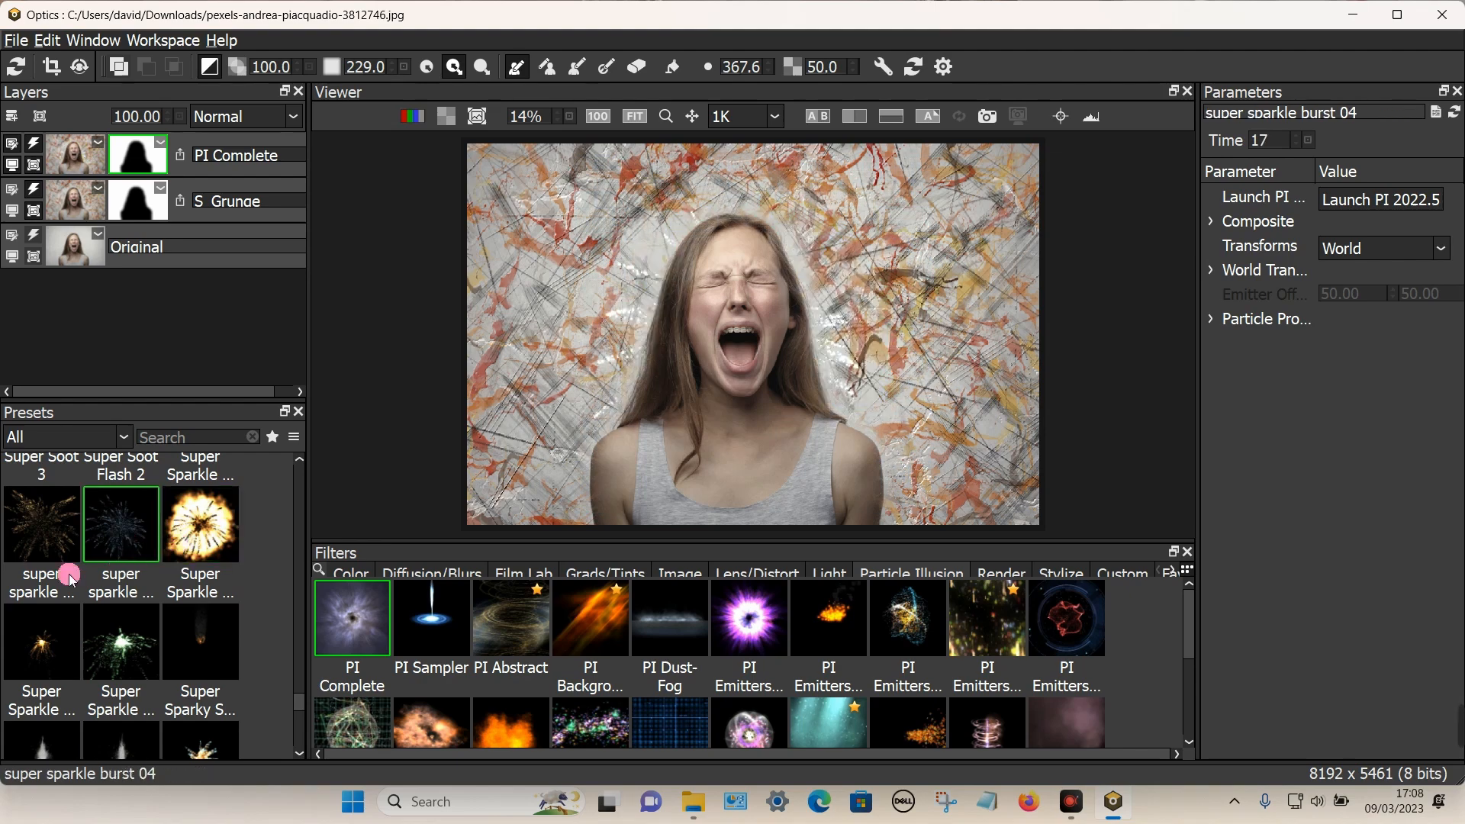
# - Apply the Storm On I0 preset to the PI Complete layer and set its world Master Scale to 197
pyautogui.scroll(5, 63, 586)
pyautogui.scroll(3, 62, 586)
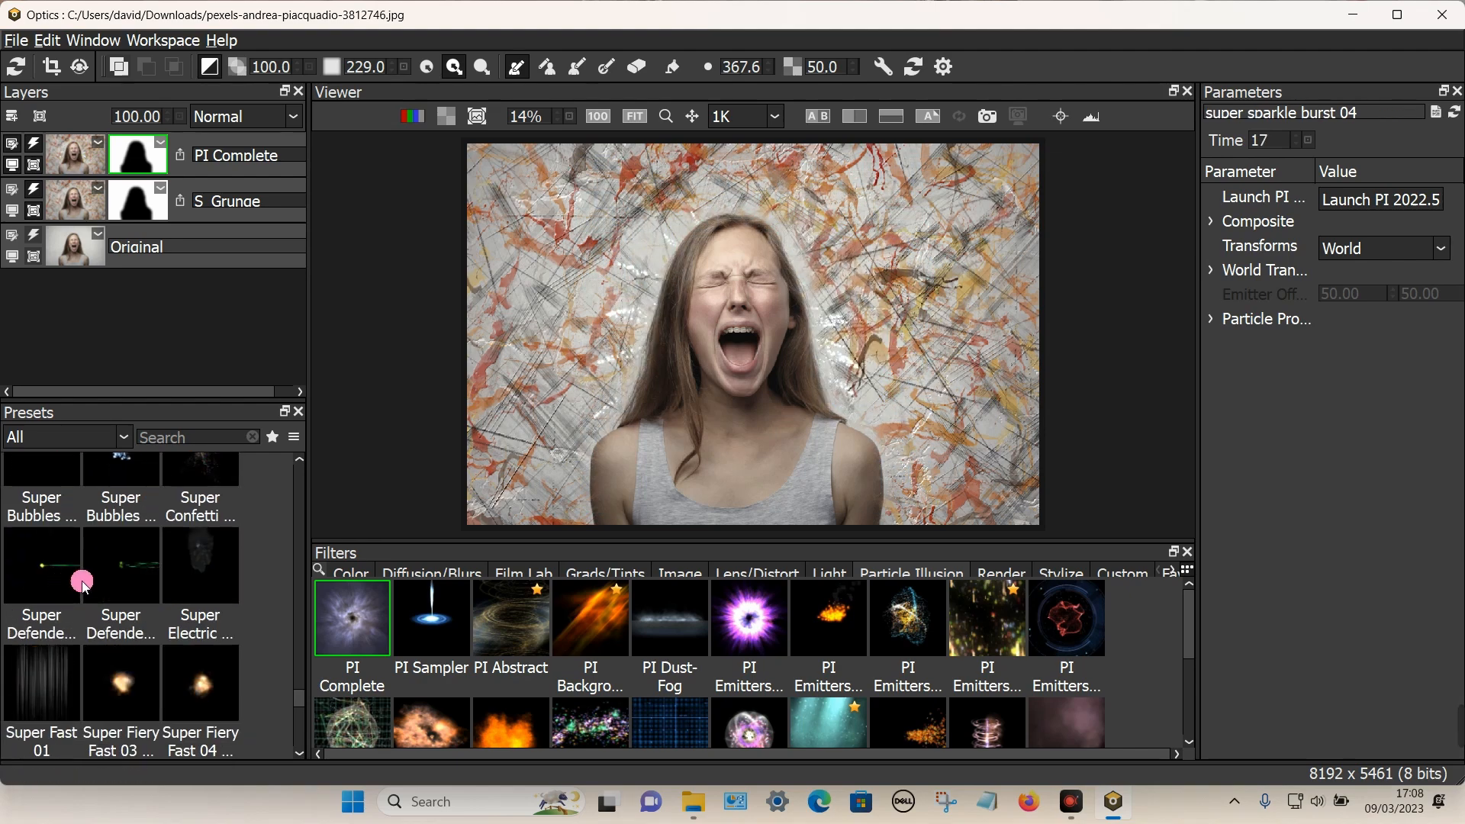
pyautogui.scroll(5, 84, 587)
pyautogui.scroll(3, 102, 584)
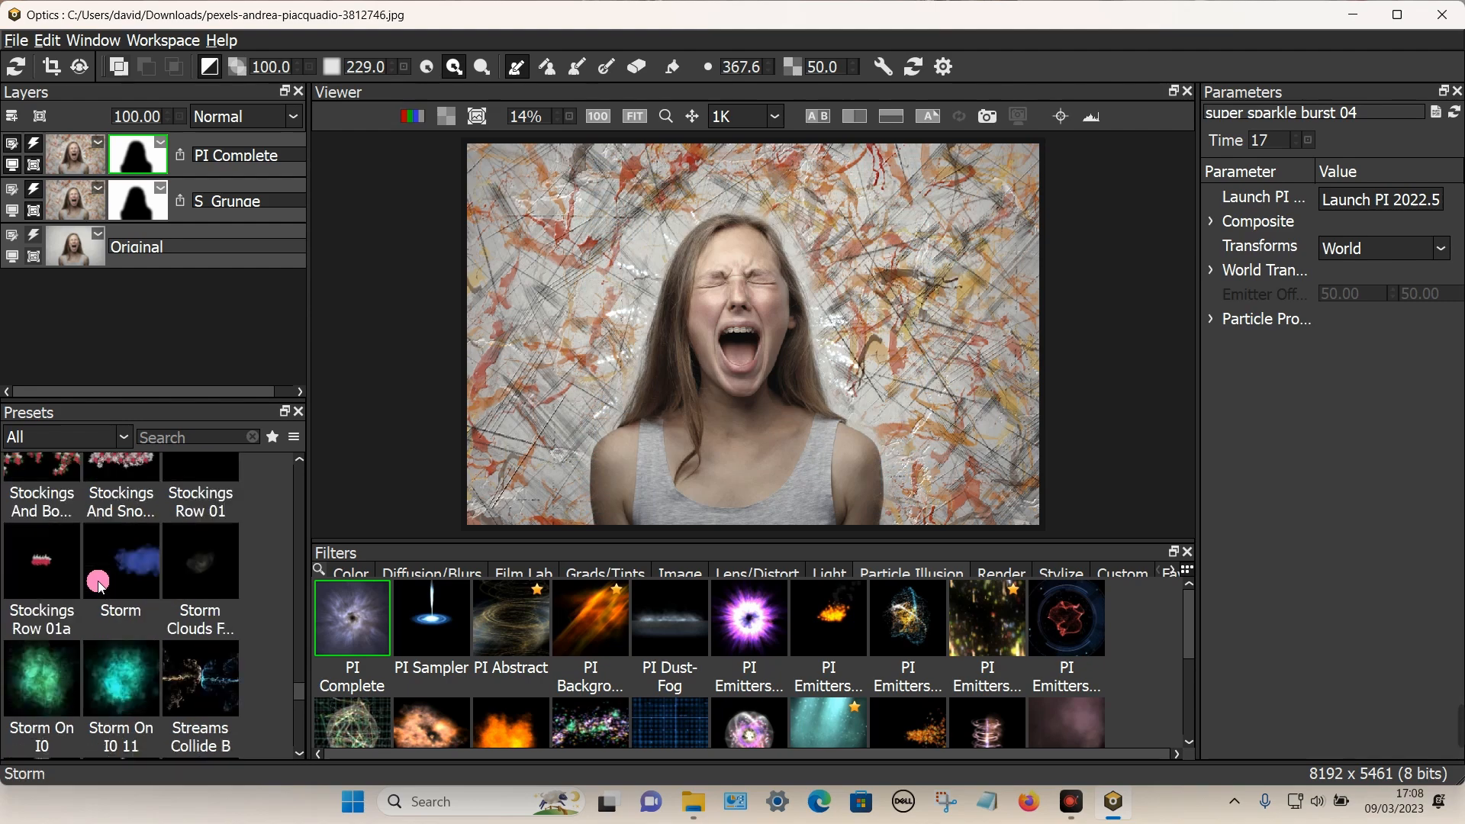
pyautogui.click(42, 683)
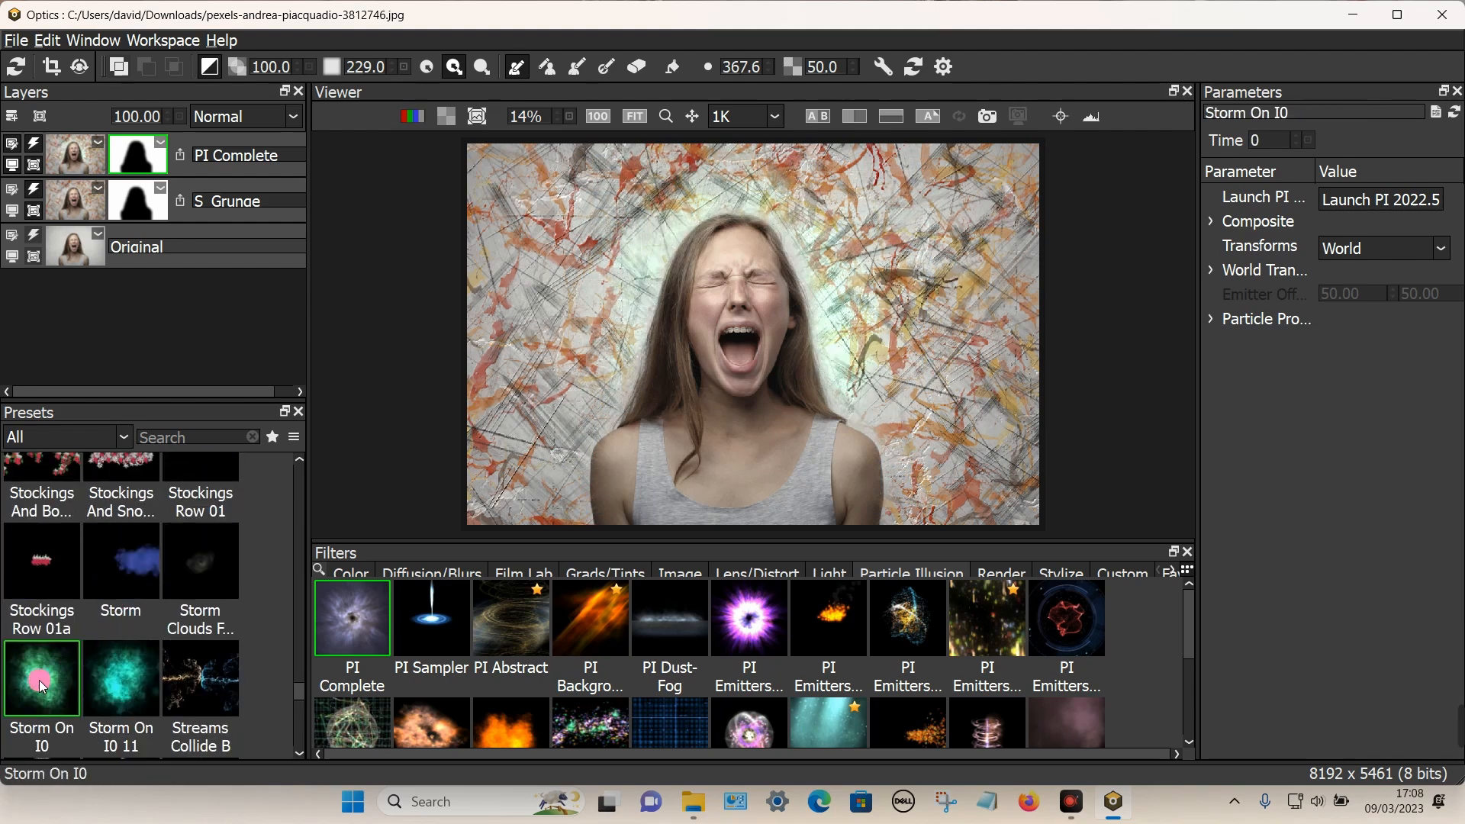
pyautogui.click(1212, 271)
pyautogui.click(1328, 315)
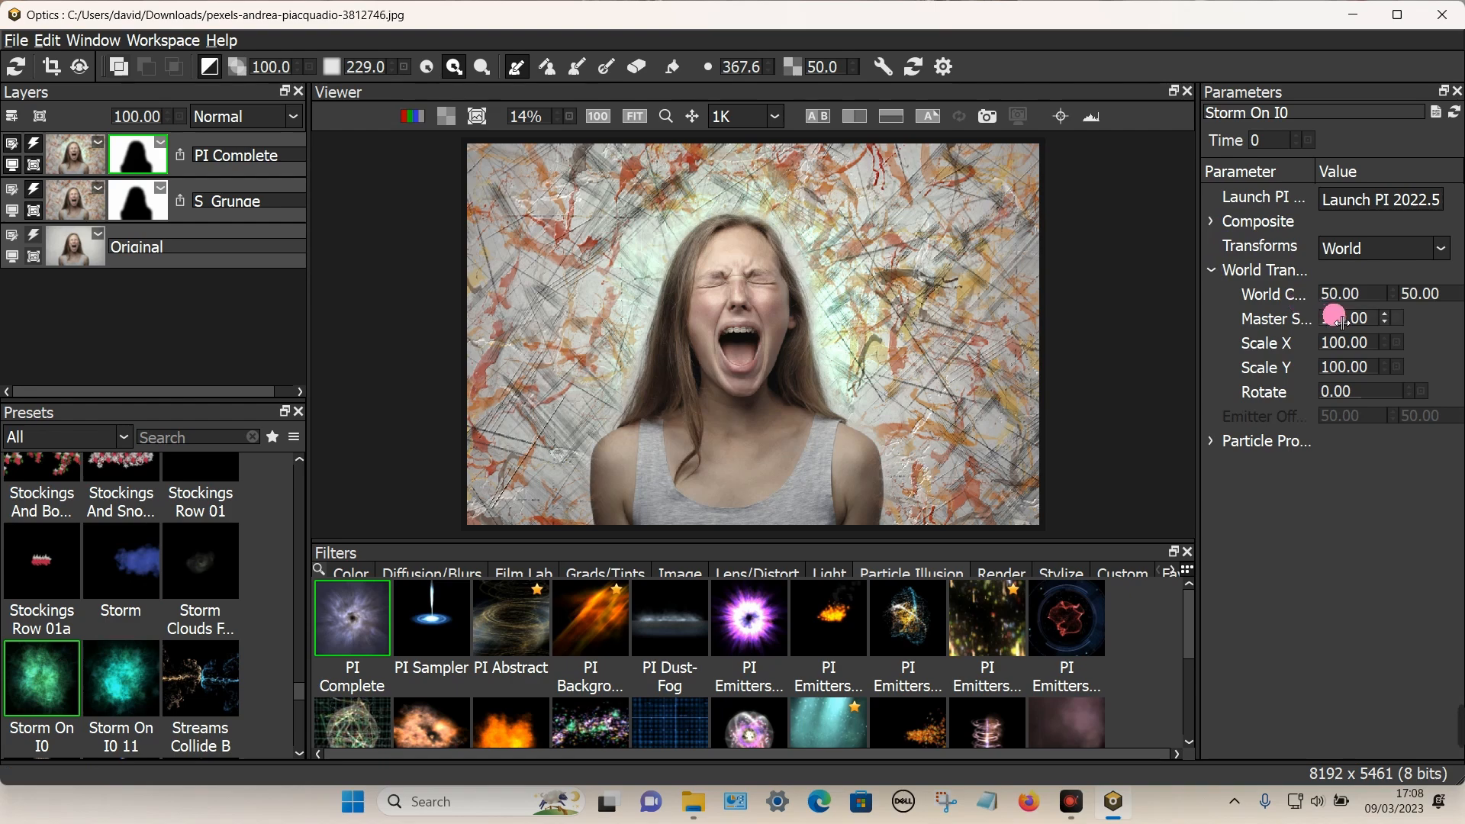
pyautogui.moveTo(1347, 316); pyautogui.dragTo(1412, 319)
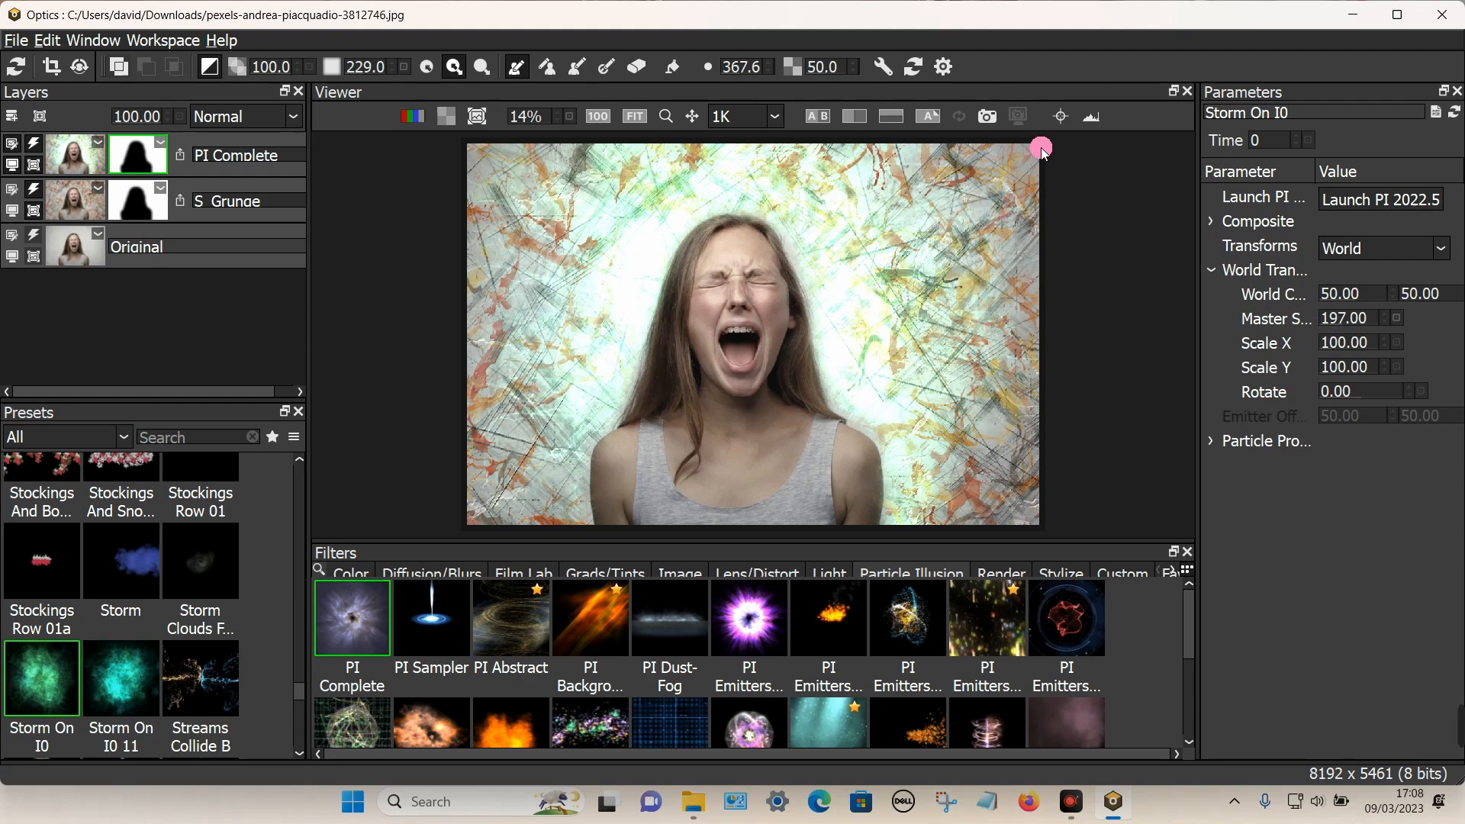
# - Move the particle effect's World Center over the woman's mouth, to 48.93, 52.00, and compare the picture before and after
pyautogui.click(1061, 119)
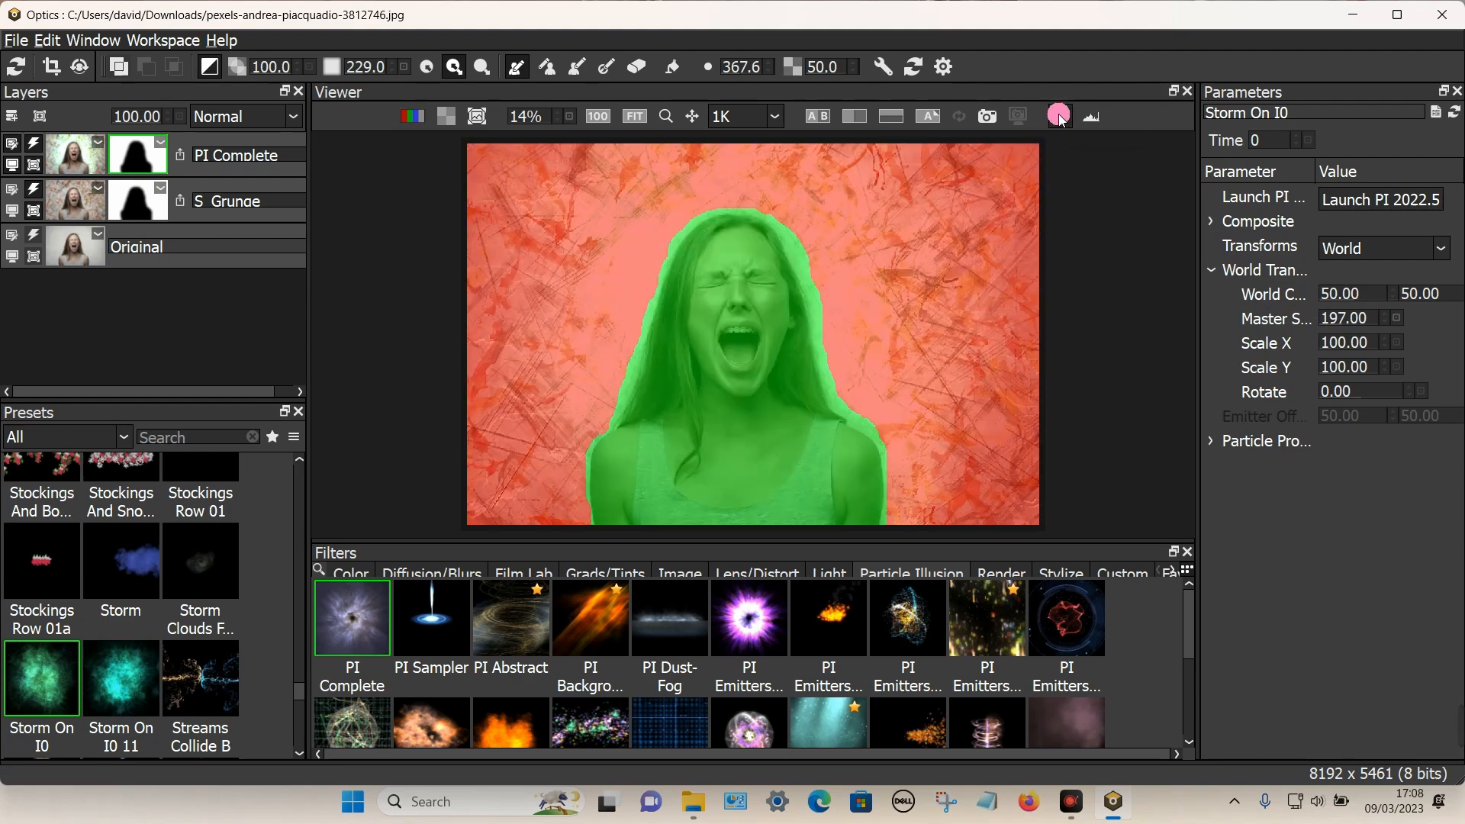
pyautogui.click(84, 164)
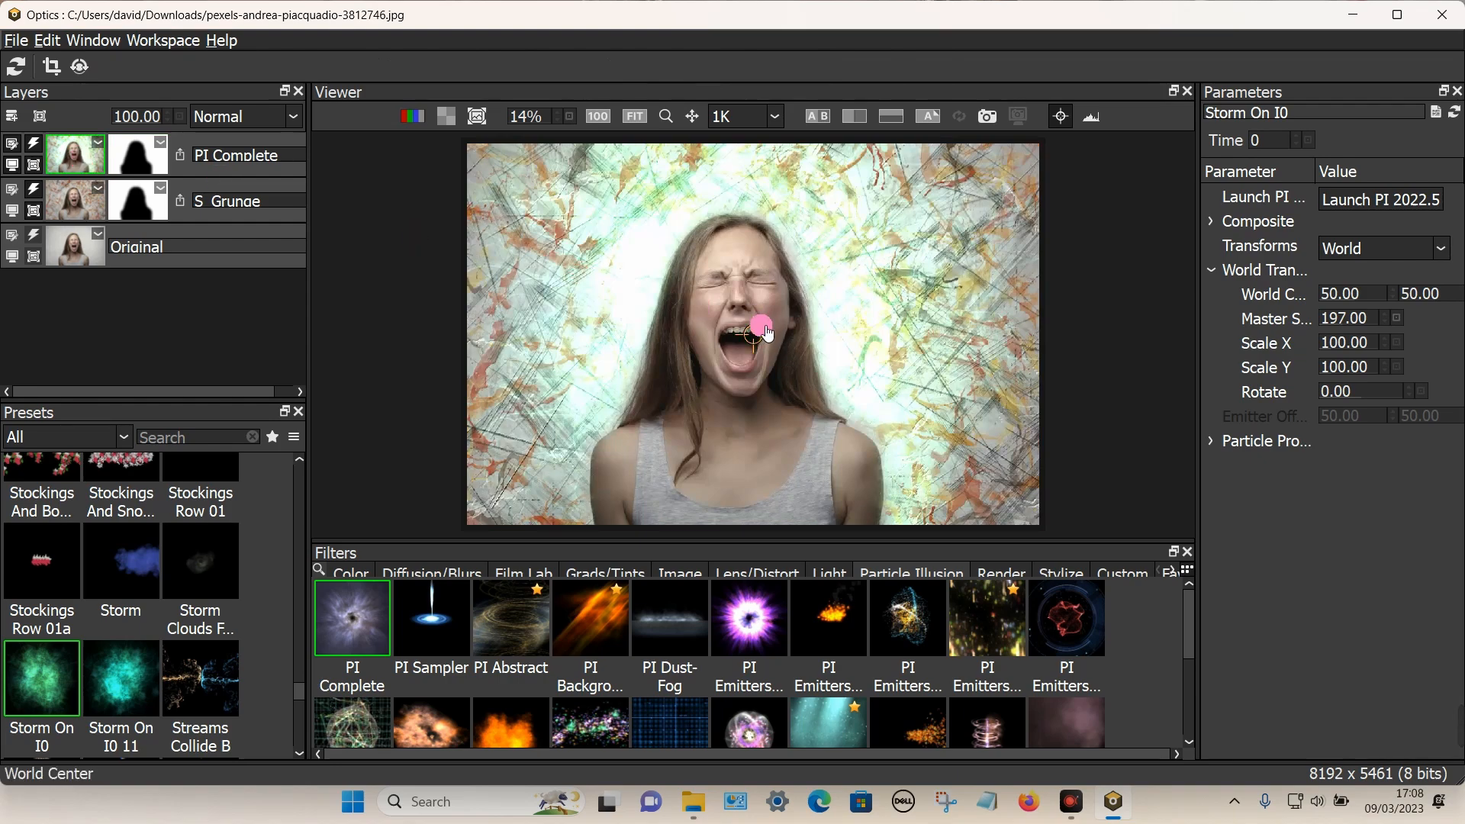
pyautogui.moveTo(732, 365)
pyautogui.mouseDown()
pyautogui.moveTo(752, 342)
pyautogui.moveTo(809, 364)
pyautogui.moveTo(756, 364)
pyautogui.moveTo(751, 335)
pyautogui.moveTo(756, 352)
pyautogui.mouseUp()
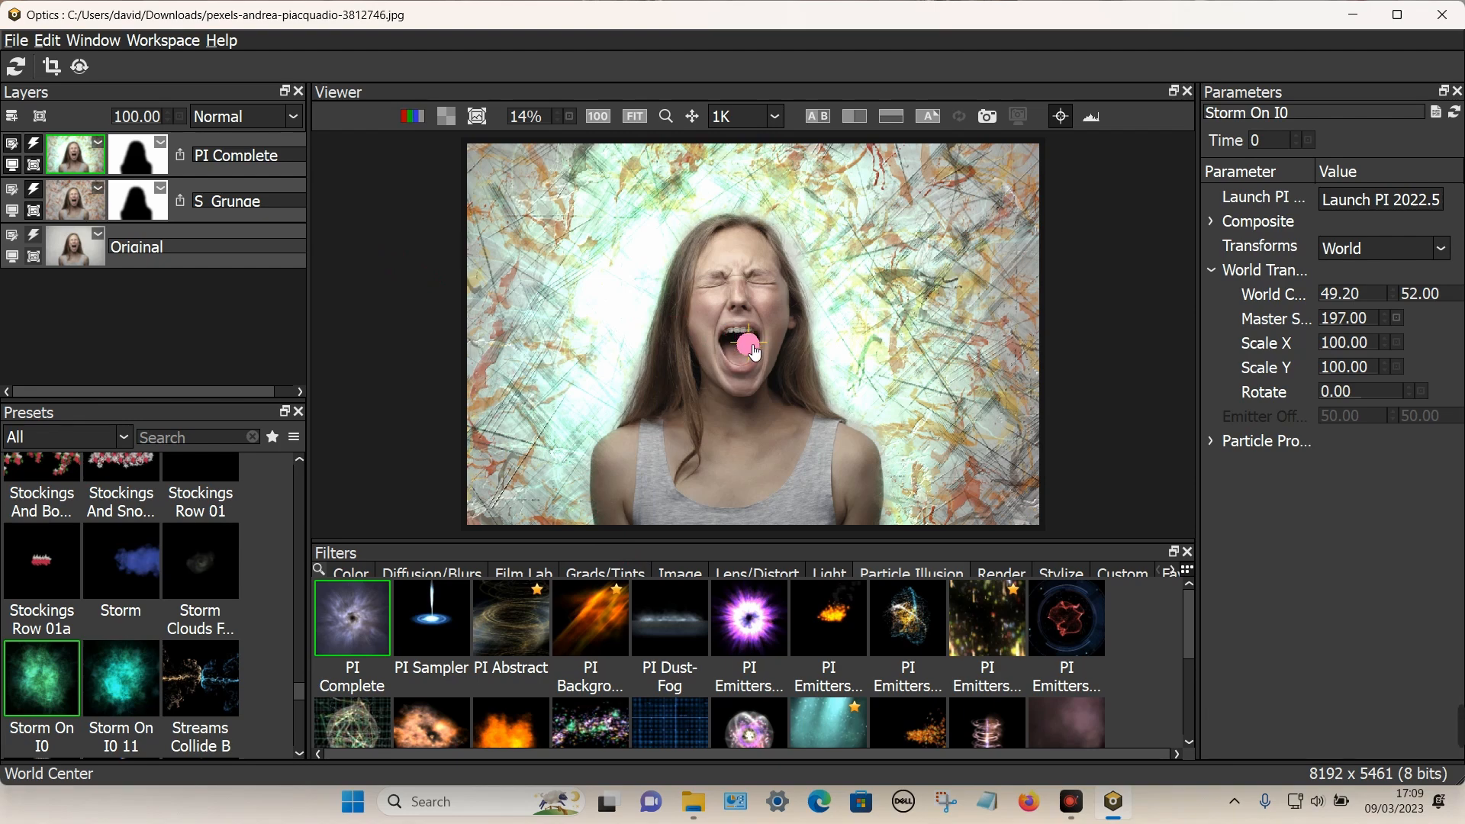
pyautogui.moveTo(754, 352); pyautogui.dragTo(752, 352)
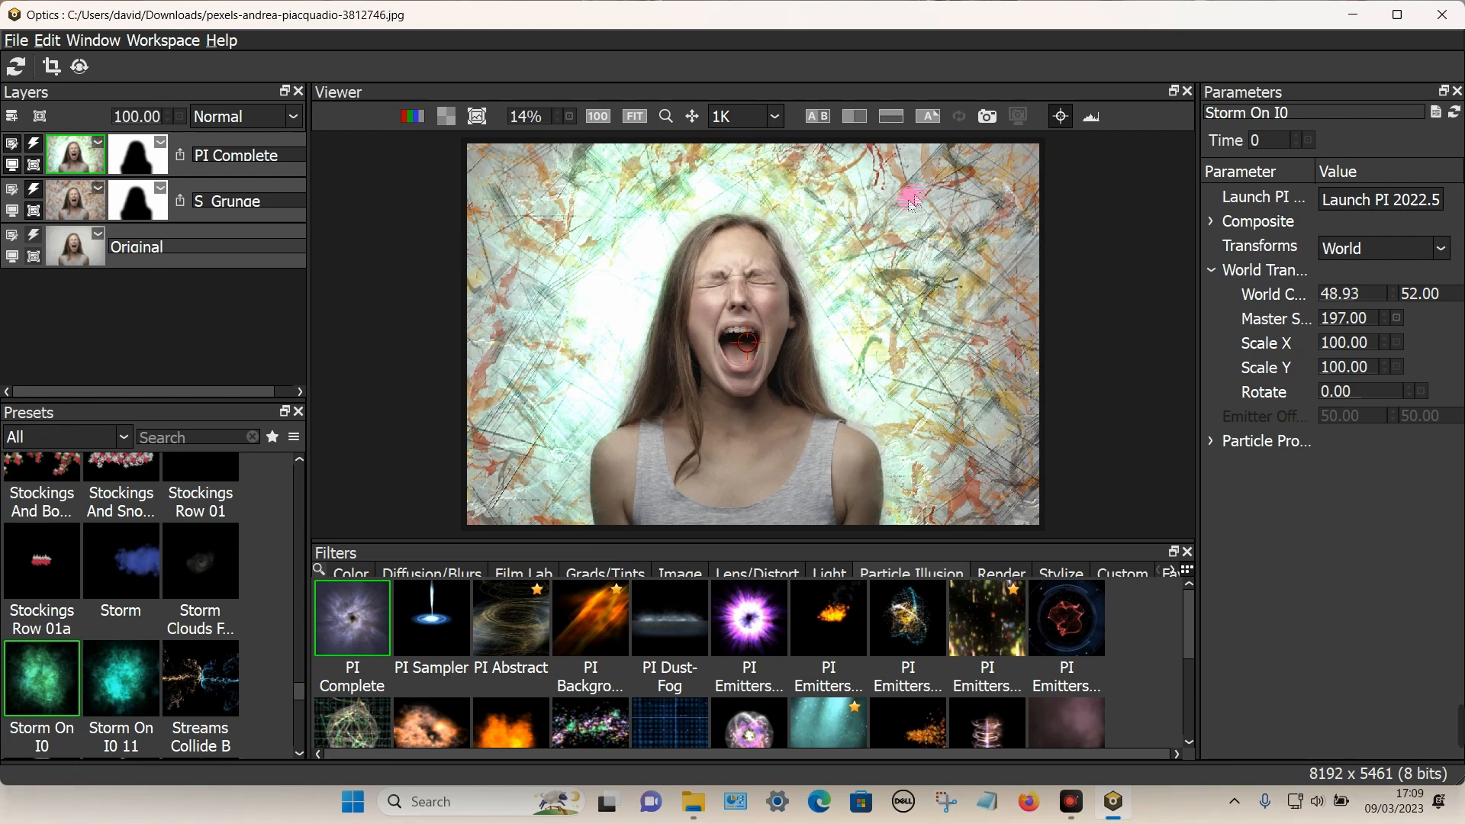
pyautogui.click(928, 119)
pyautogui.click(930, 121)
# - Add a new layer above PI Complete and apply the S_UltraZap filter to it
pyautogui.click(17, 116)
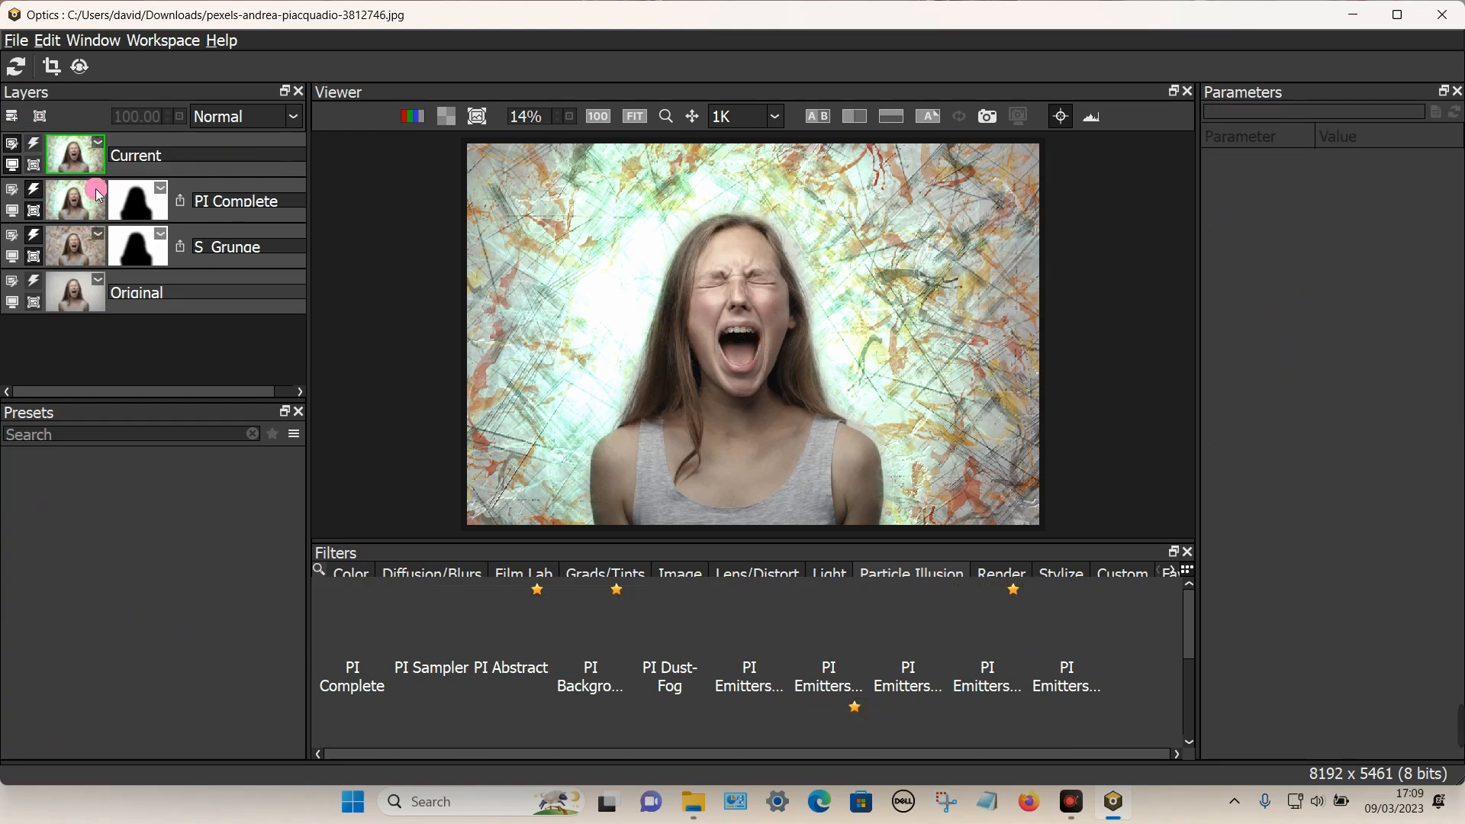
pyautogui.click(999, 573)
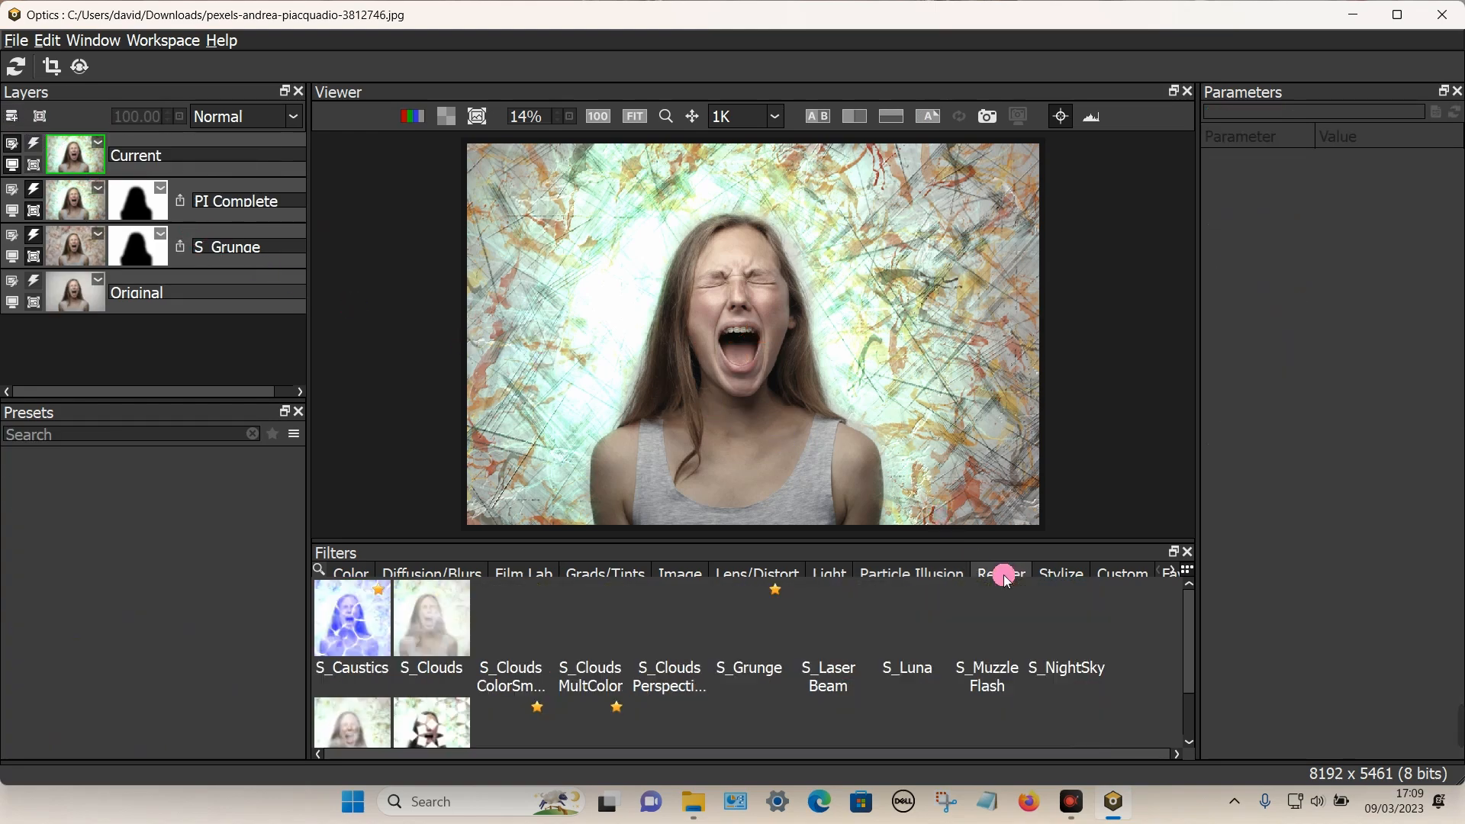
pyautogui.scroll(-1, 748, 680)
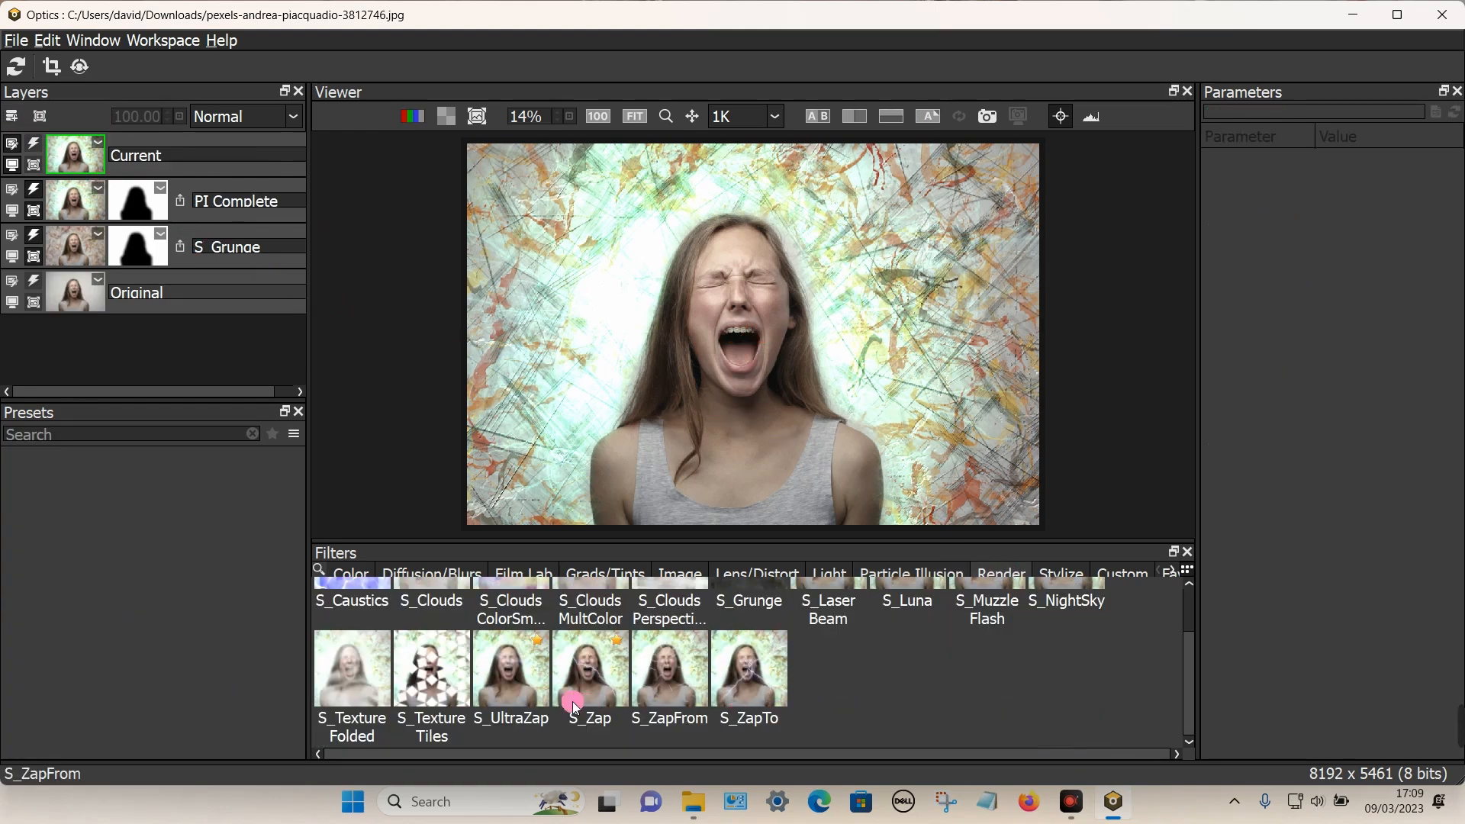
pyautogui.click(519, 689)
# - Stretch the lightning bolt diagonally from the photo's upper-left corner to its lower-right corner
pyautogui.moveTo(613, 207); pyautogui.dragTo(456, 145)
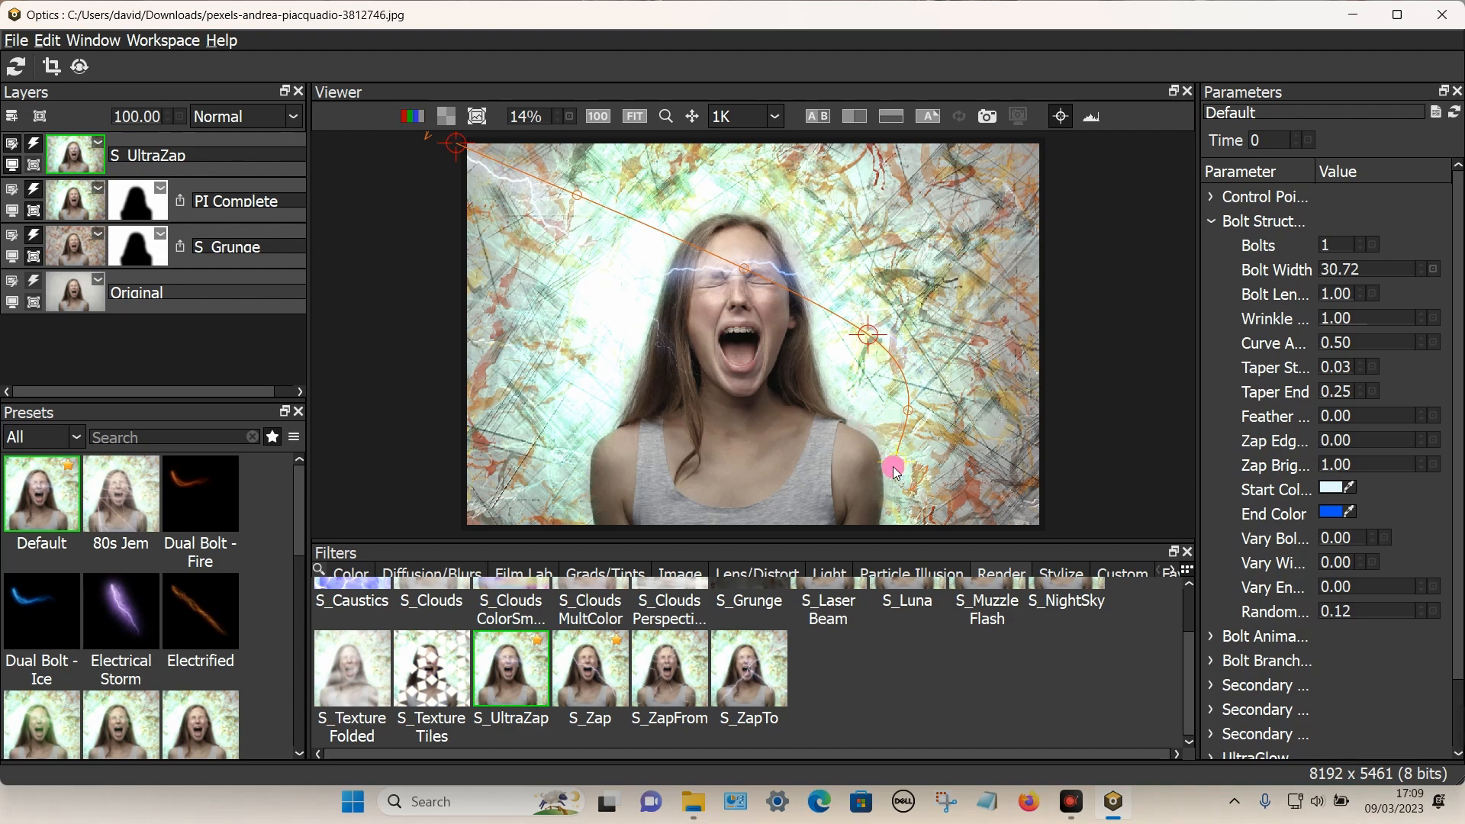
pyautogui.moveTo(978, 510); pyautogui.dragTo(1051, 532)
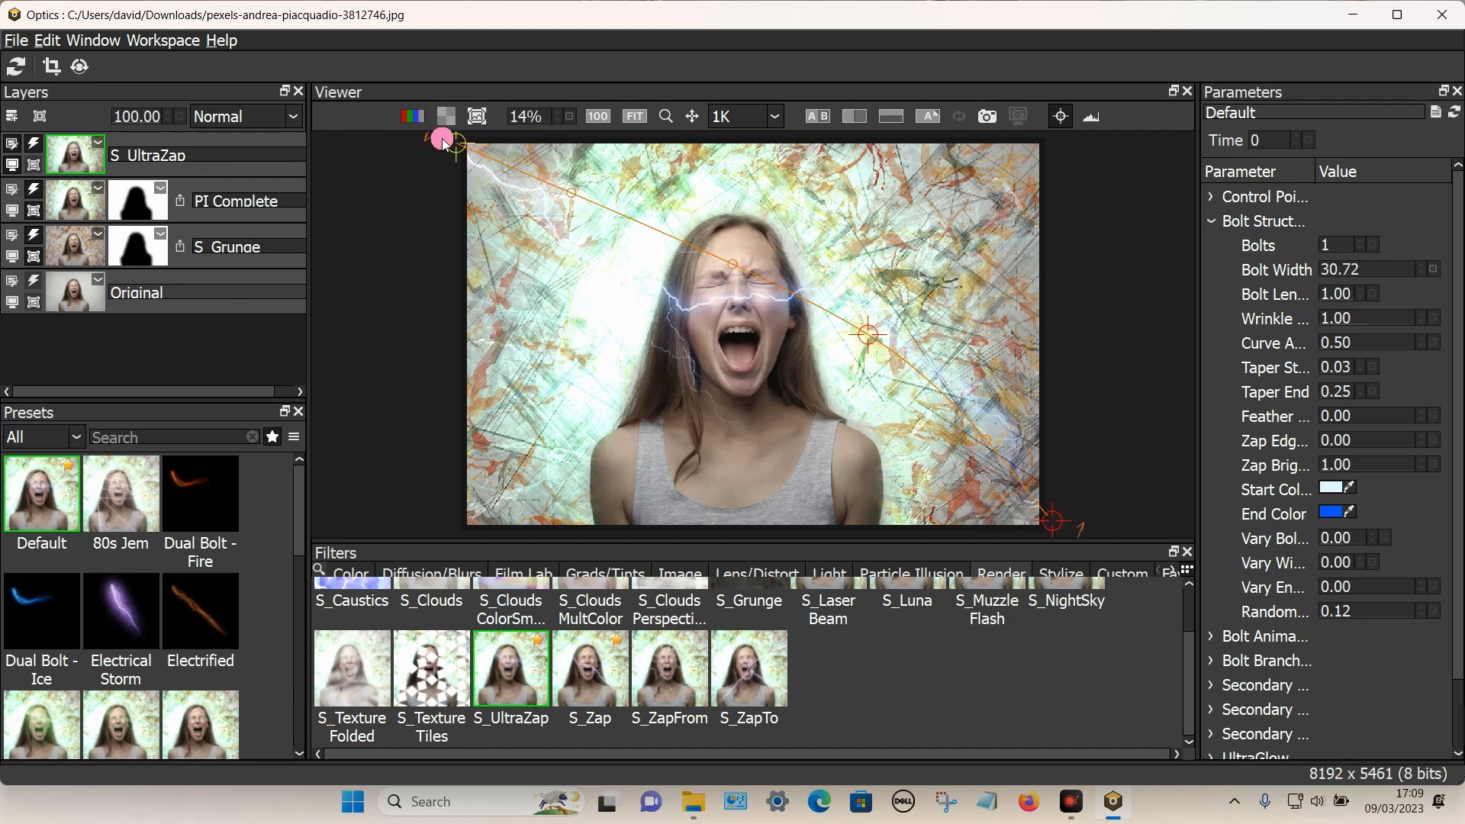
pyautogui.click(1061, 119)
pyautogui.click(1061, 119)
pyautogui.click(1061, 119)
pyautogui.click(1061, 119)
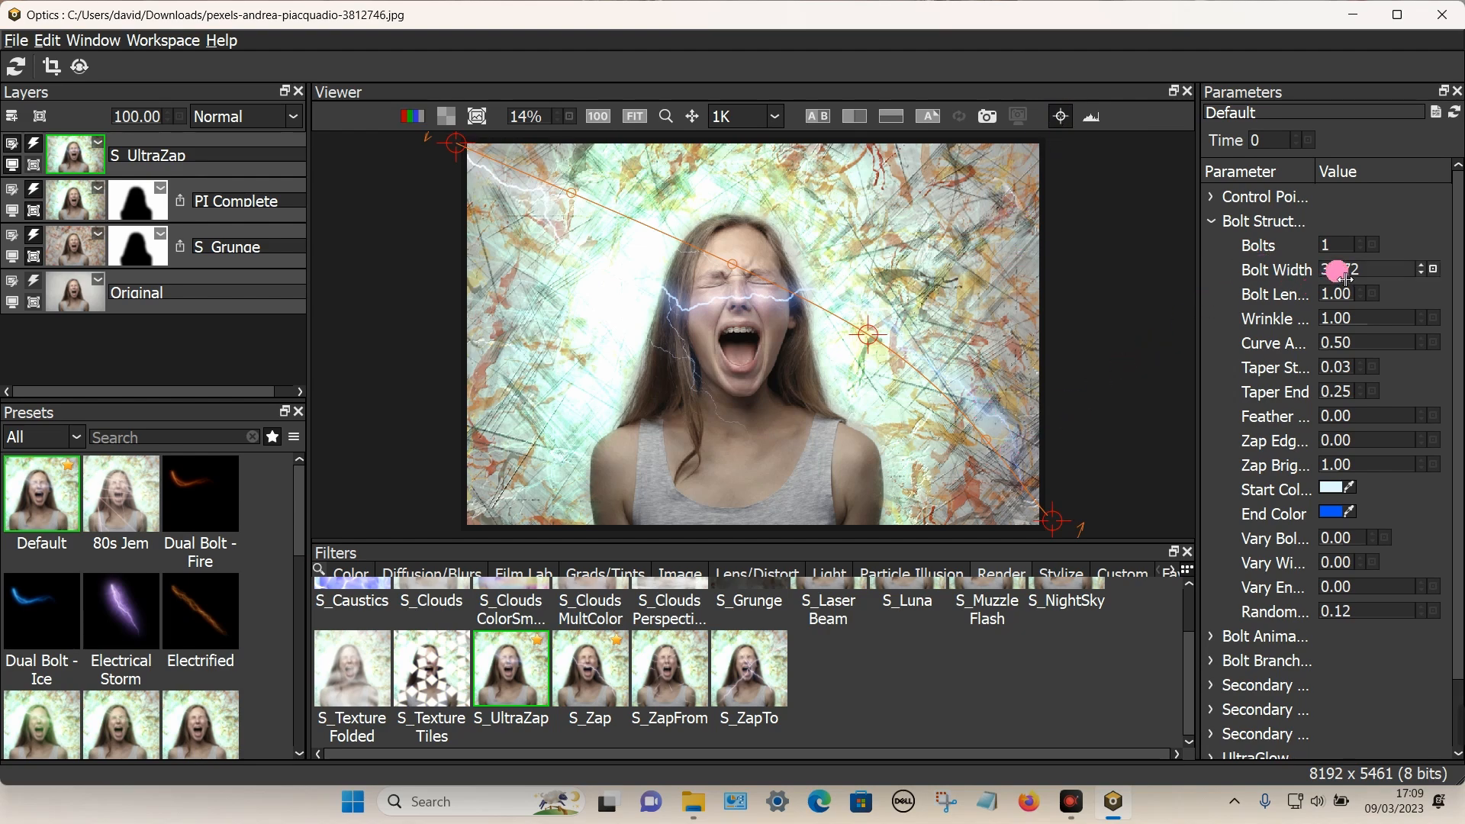
# - Set the Bolt Width to 112.72, copy the PI Complete layer's mask to the S_UltraZap layer and hide the mask overlay
pyautogui.moveTo(1365, 282)
pyautogui.mouseDown()
pyautogui.moveTo(1400, 271)
pyautogui.moveTo(1370, 274)
pyautogui.mouseUp()
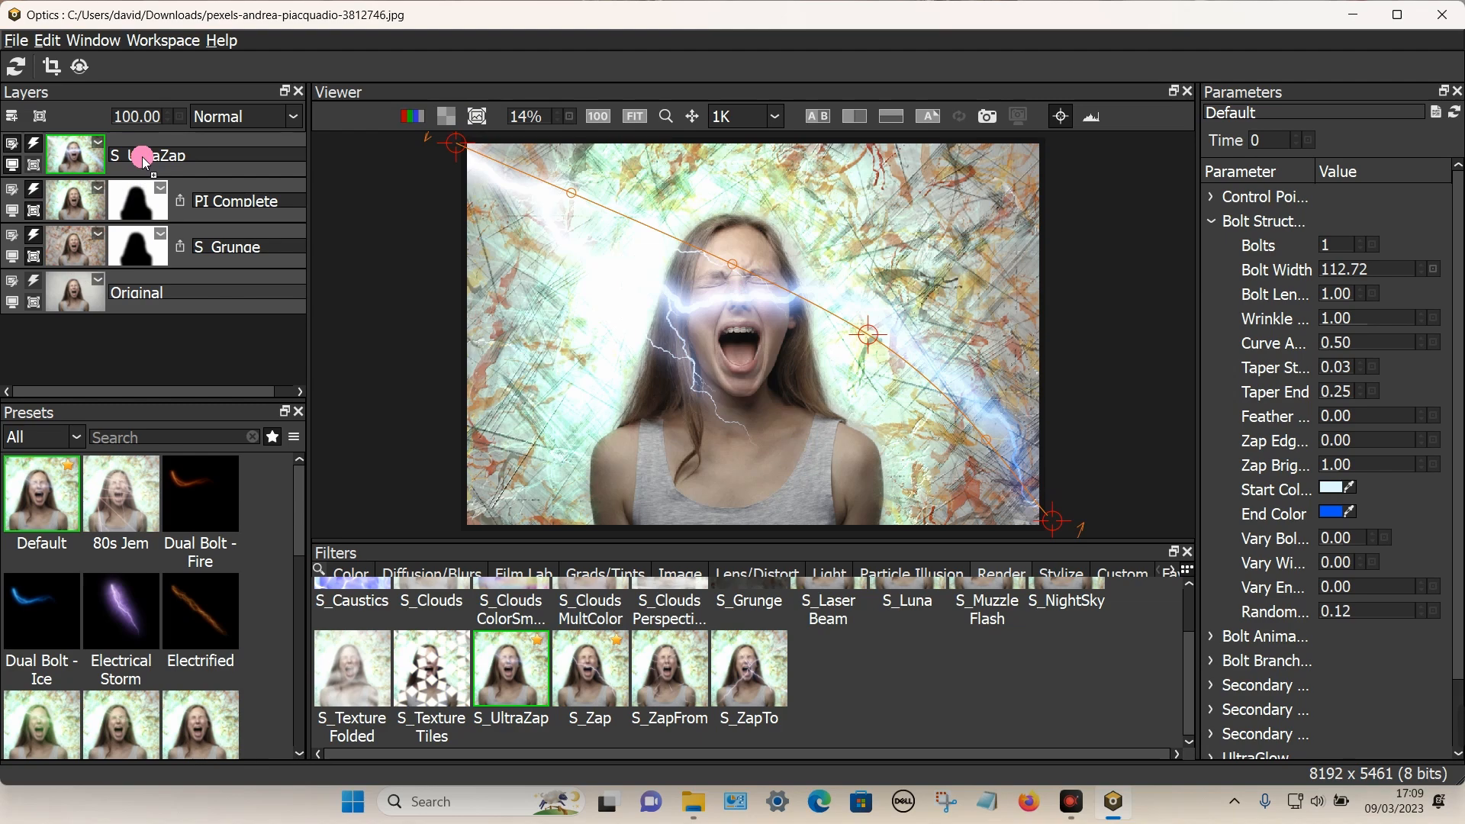
pyautogui.moveTo(144, 160); pyautogui.dragTo(145, 162)
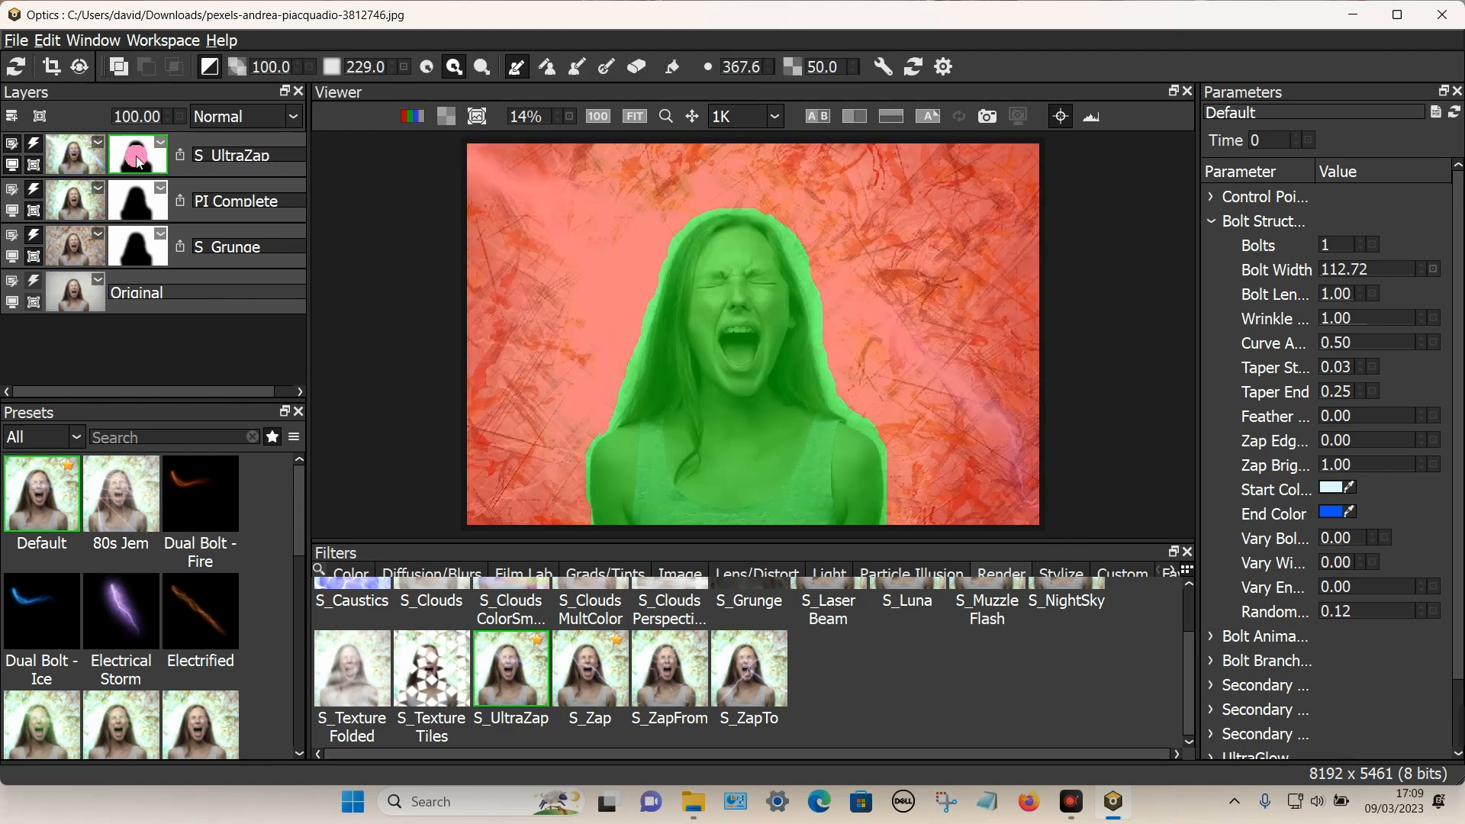
pyautogui.click(1067, 122)
pyautogui.click(1070, 127)
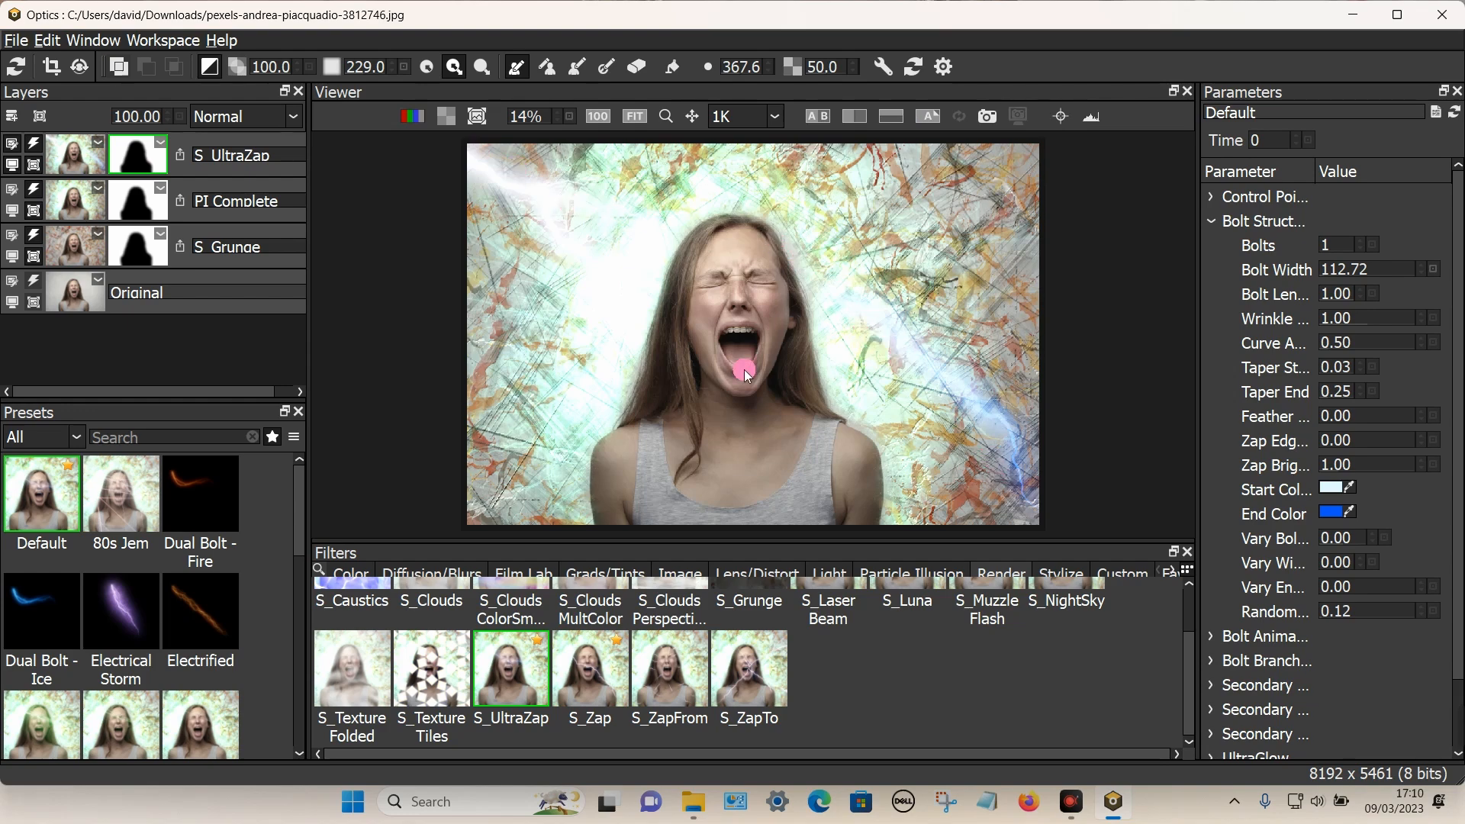
# - Try the S_UltraZap layer's mask inverted so the bolt falls on the woman, and invert it back
pyautogui.click(209, 67)
pyautogui.click(659, 265)
pyautogui.click(839, 316)
pyautogui.click(696, 281)
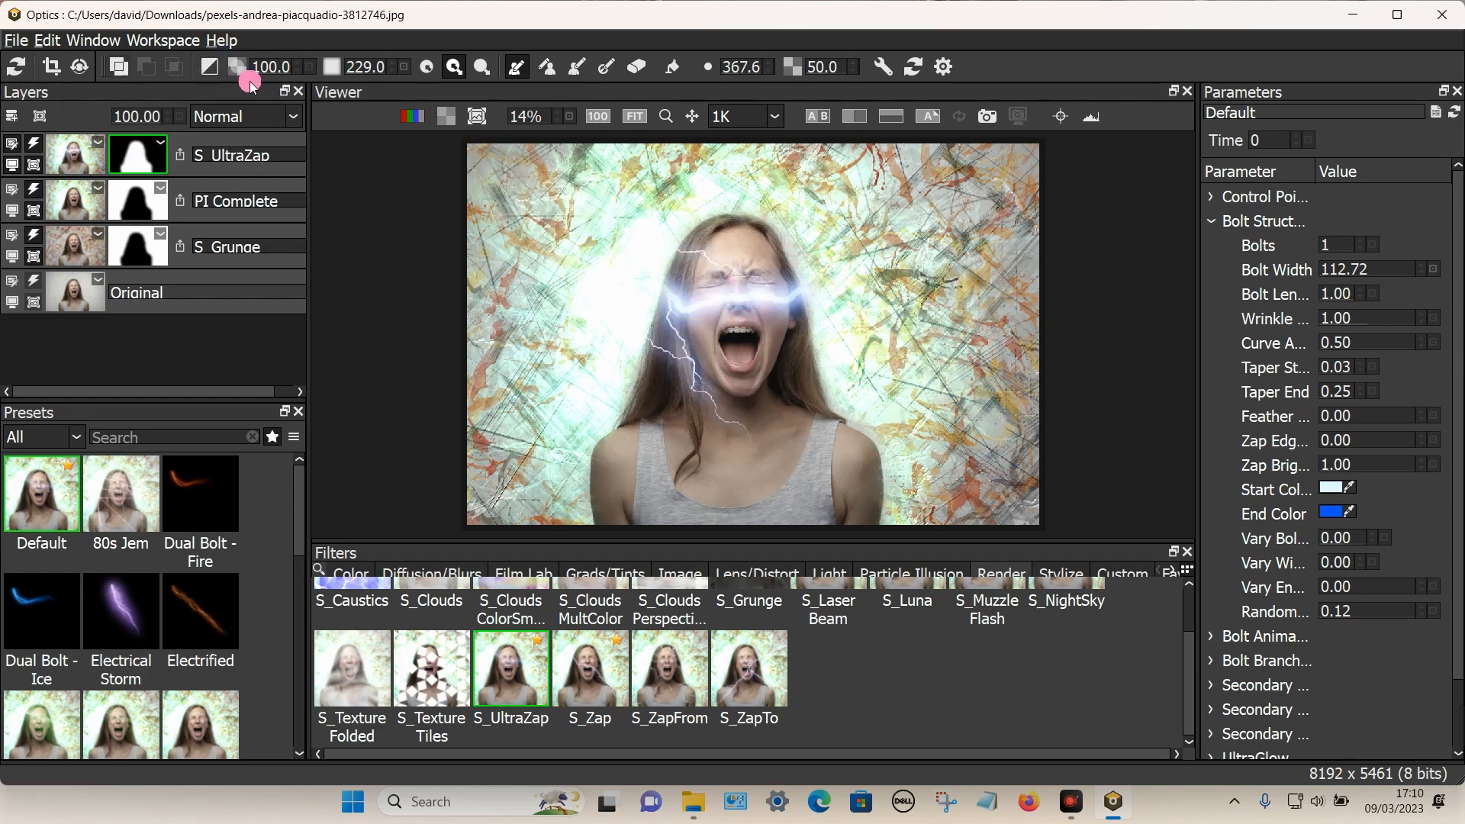
pyautogui.click(210, 67)
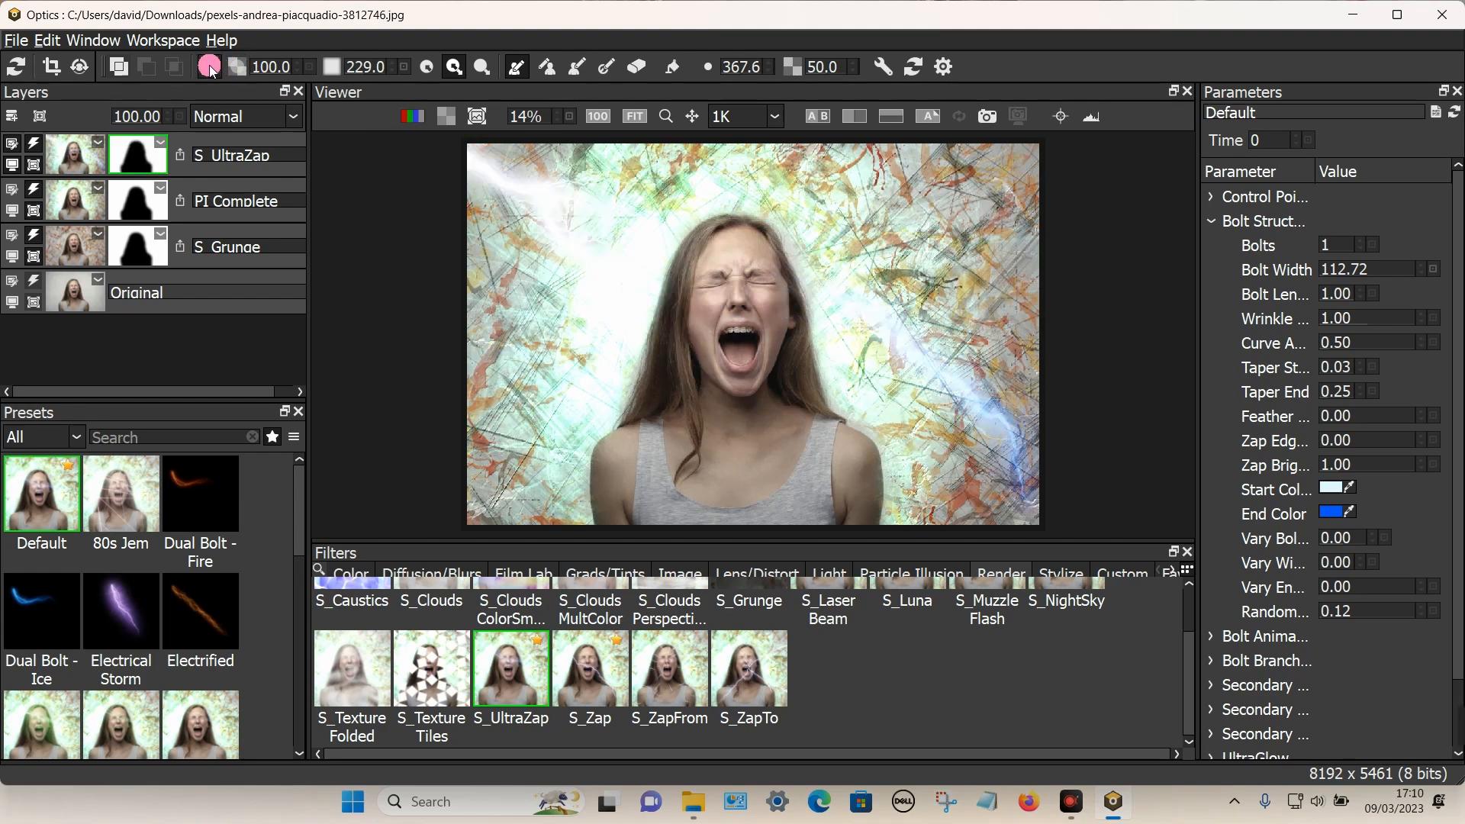
# - Compare the picture before and after the lightning effect
pyautogui.click(926, 333)
pyautogui.click(877, 417)
pyautogui.click(823, 327)
pyautogui.click(935, 115)
# - Add a new layer, copy the S_UltraZap layer's mask to it and invert that mask to target the woman
pyautogui.click(11, 116)
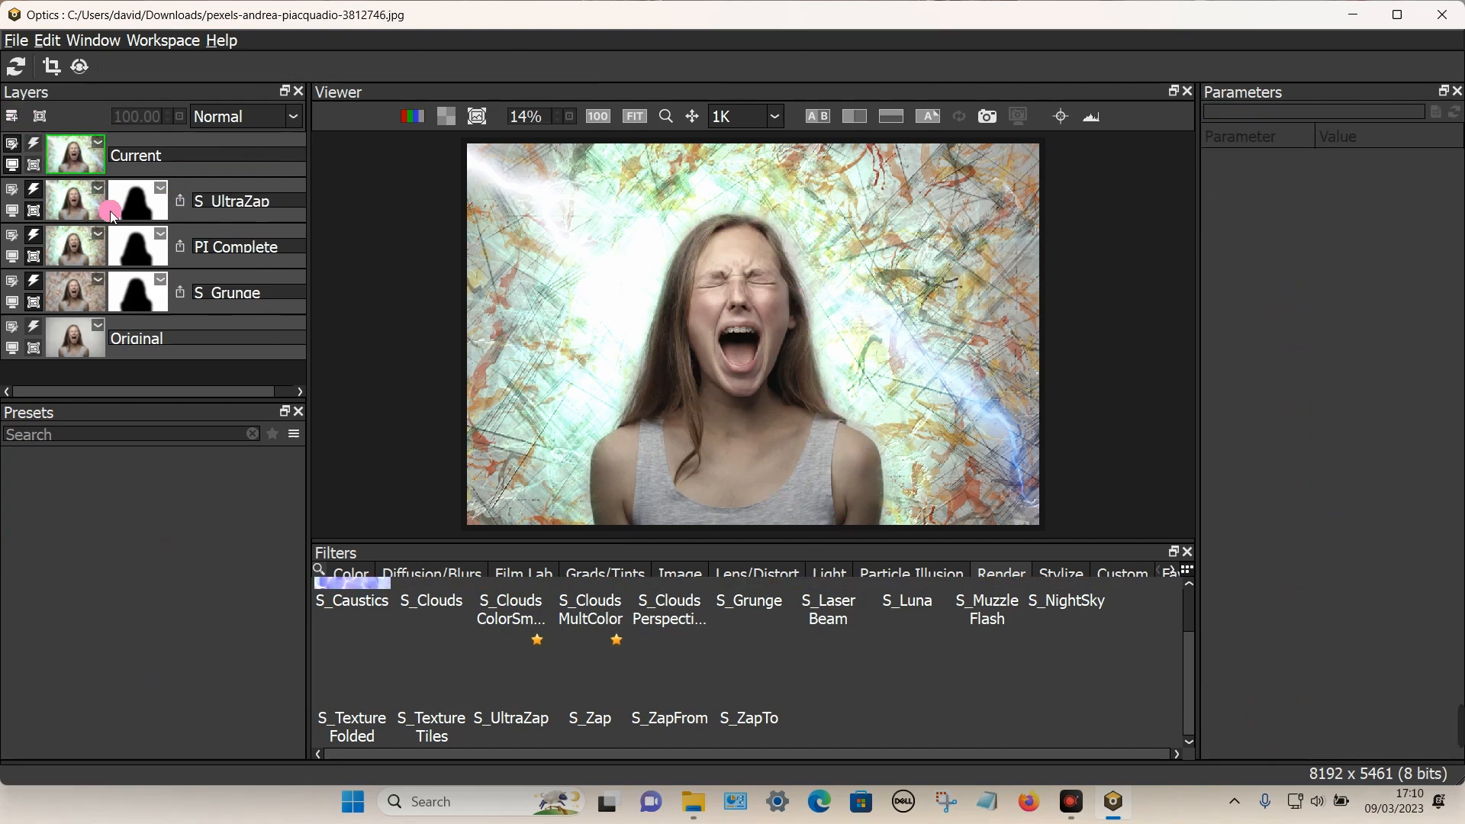
pyautogui.moveTo(134, 198); pyautogui.dragTo(133, 160)
pyautogui.click(134, 157)
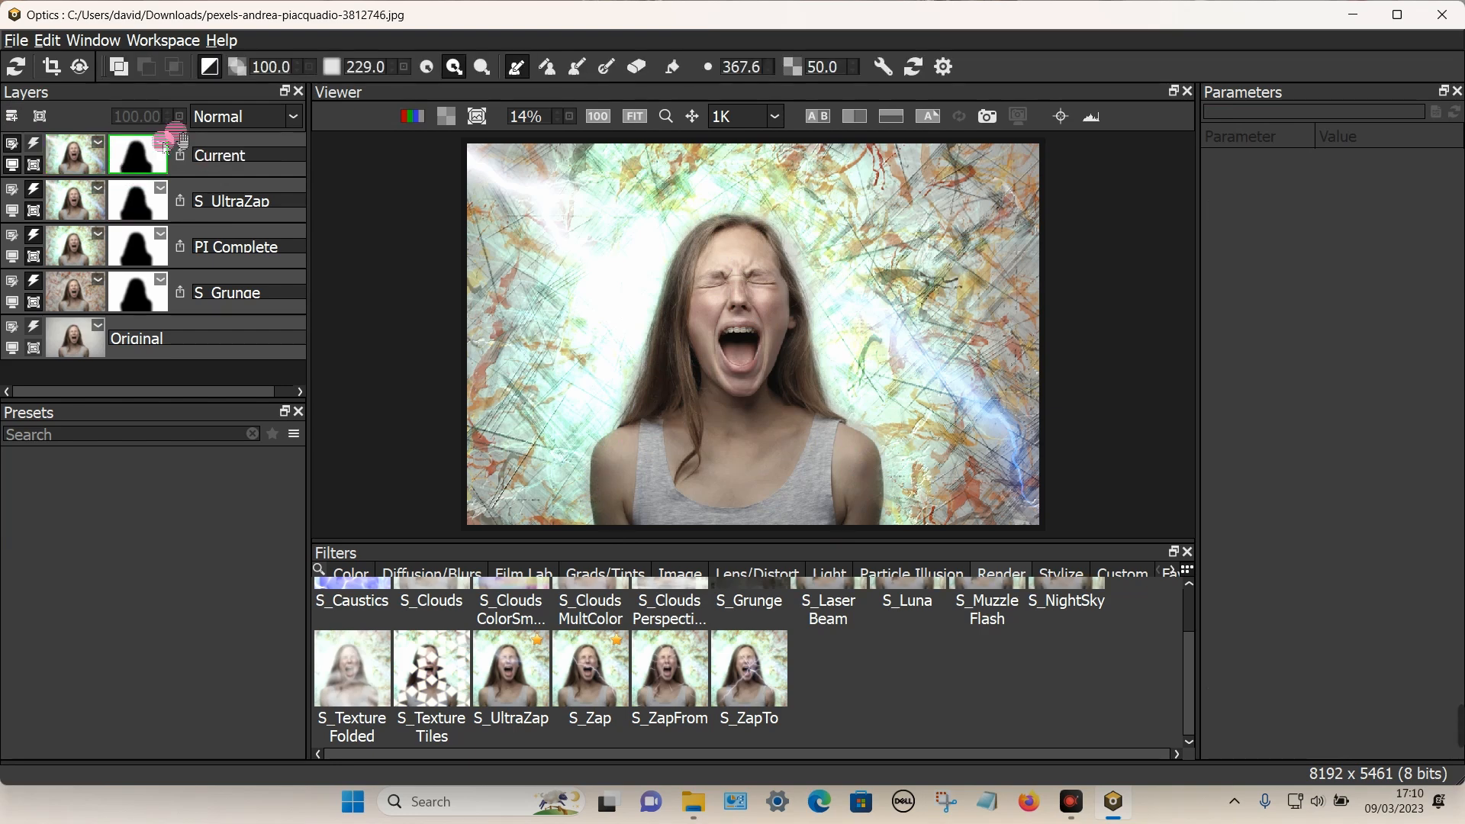
pyautogui.click(213, 68)
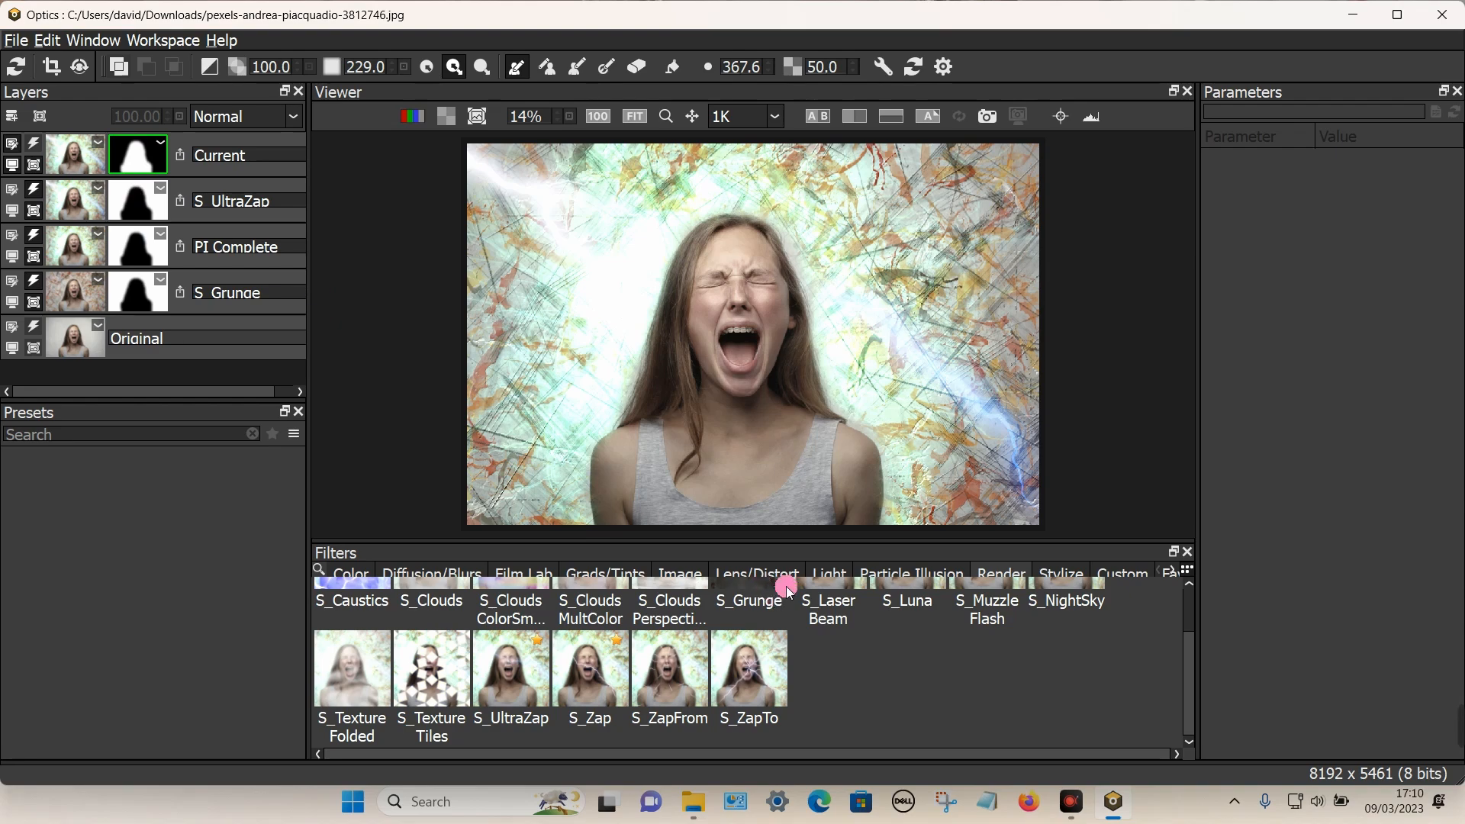
# - Apply the S_Cartoon filter from the Stylize category to the new masked layer
pyautogui.scroll(1, 821, 597)
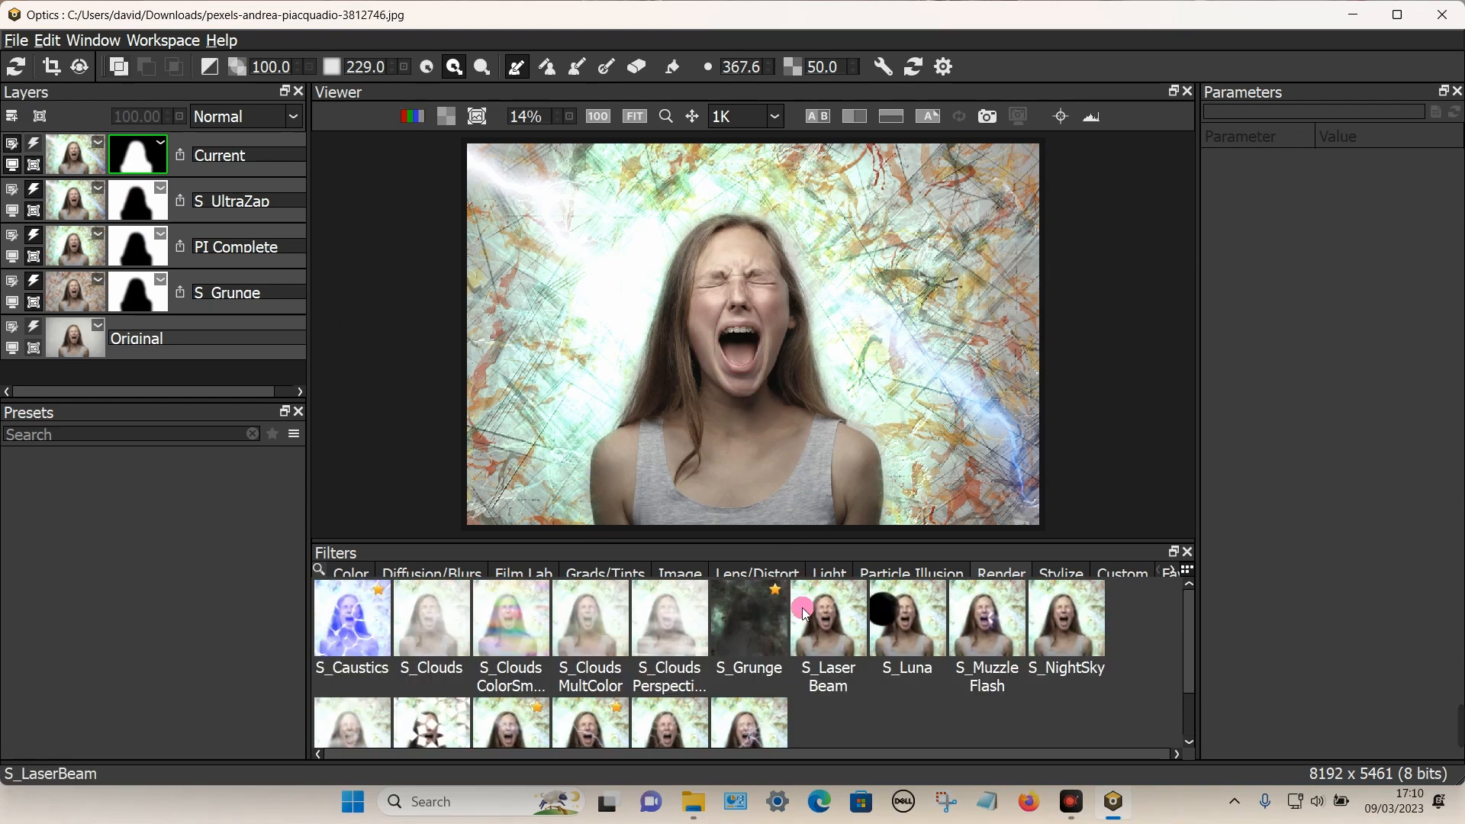
pyautogui.click(1059, 574)
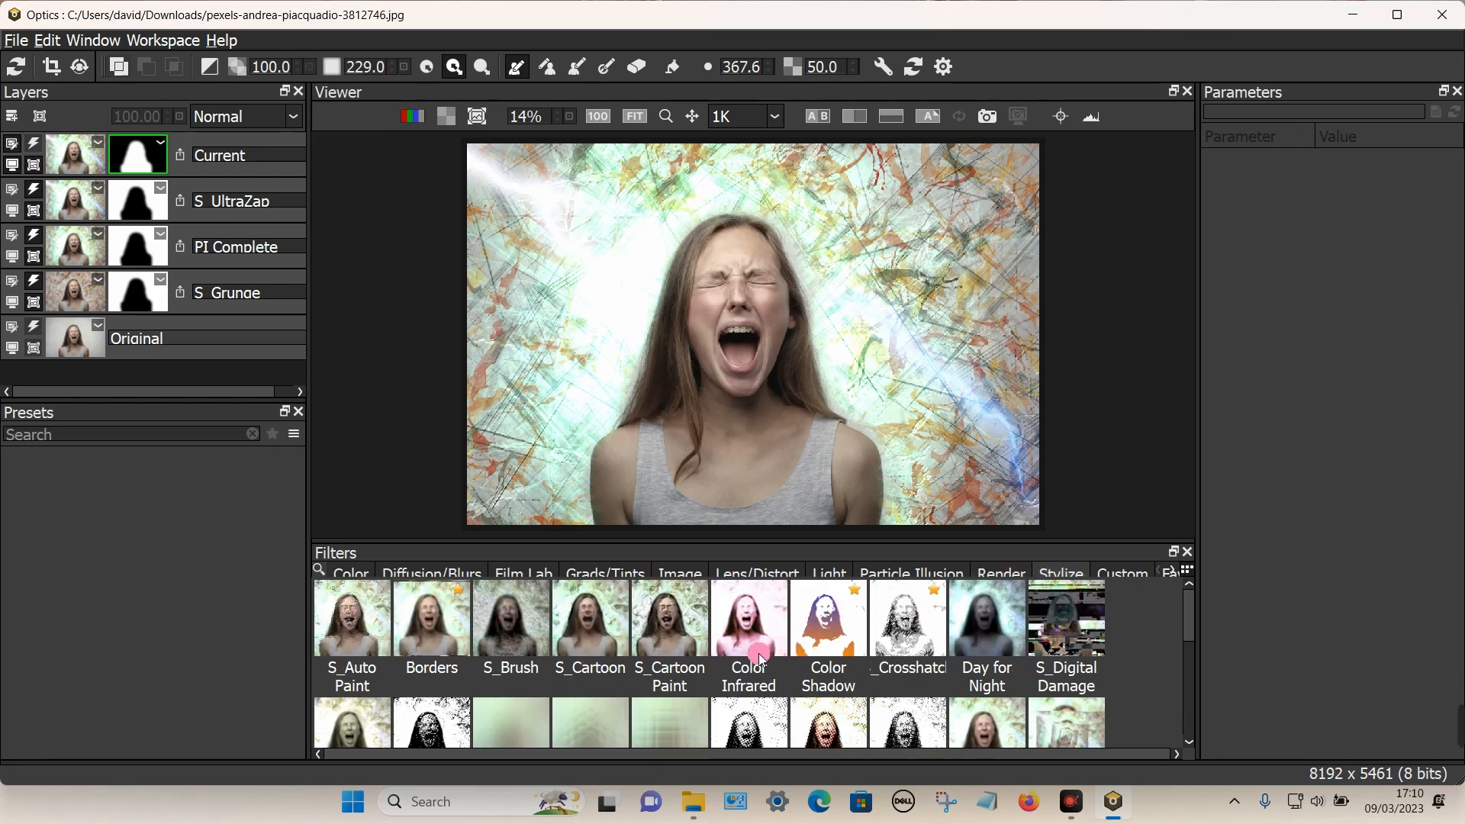
pyautogui.click(586, 632)
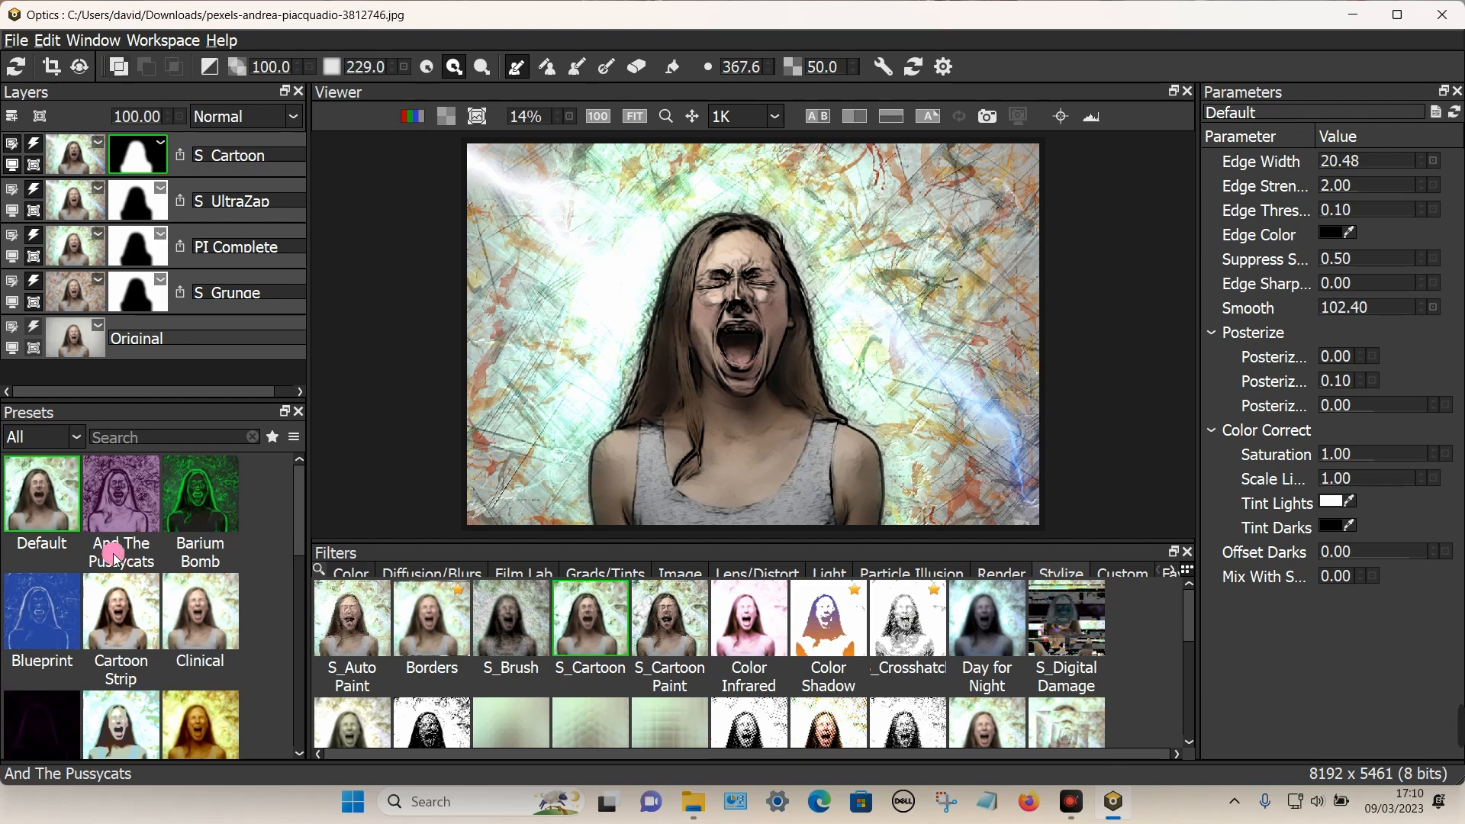
# - Try the And The Pussycats, Barium Bomb, Clinical and Cartoon Strip presets on the S_Cartoon layer
pyautogui.click(121, 500)
pyautogui.click(170, 493)
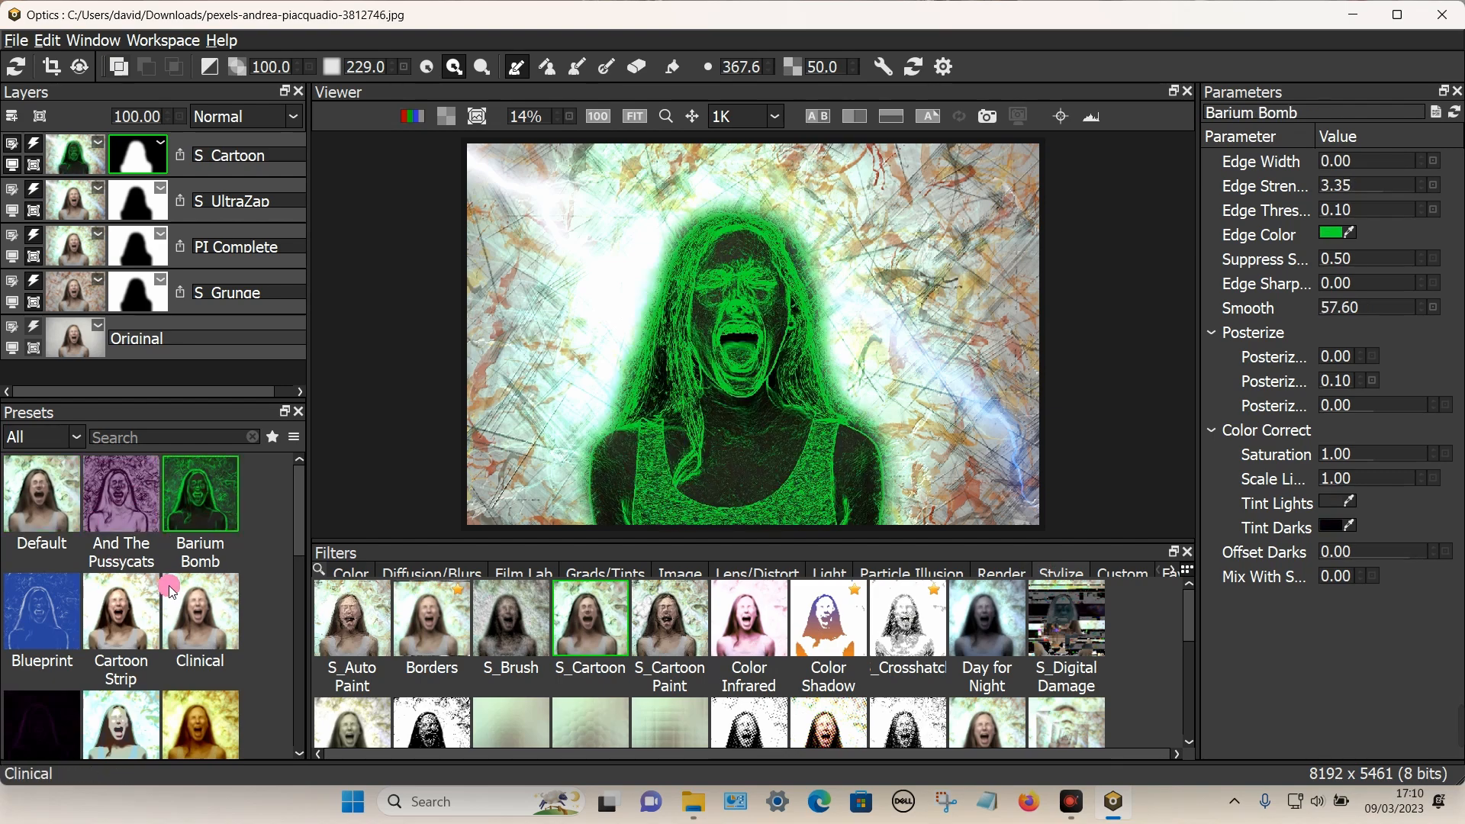
pyautogui.click(187, 613)
pyautogui.click(149, 607)
# - Try the Ink Stroke preset on the S_Cartoon layer and apply Graphite Pencil instead
pyautogui.scroll(-3, 164, 599)
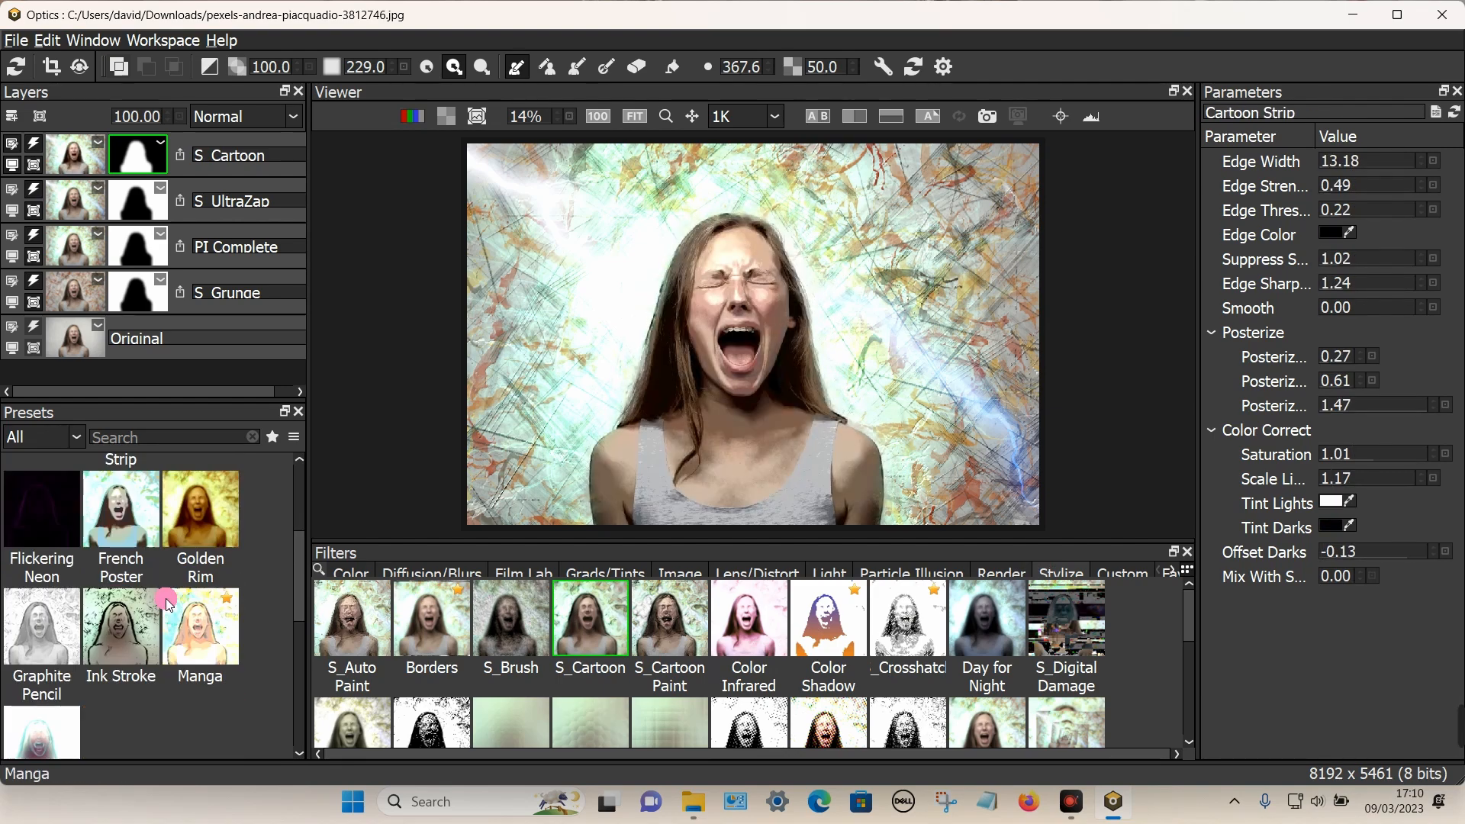
pyautogui.click(122, 622)
pyautogui.click(65, 626)
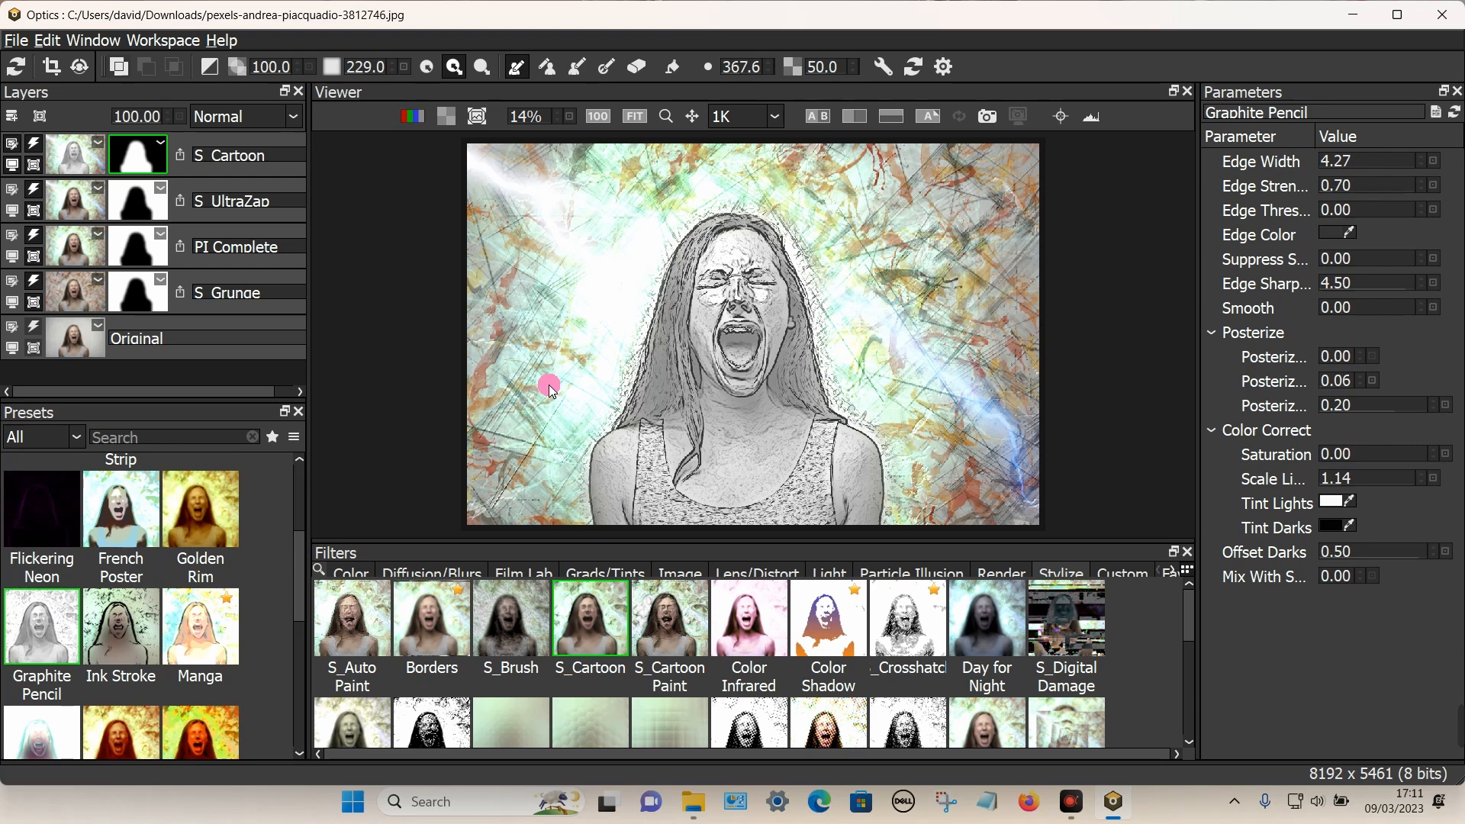
# - Apply the Manga preset to the S_Cartoon layer
pyautogui.click(203, 628)
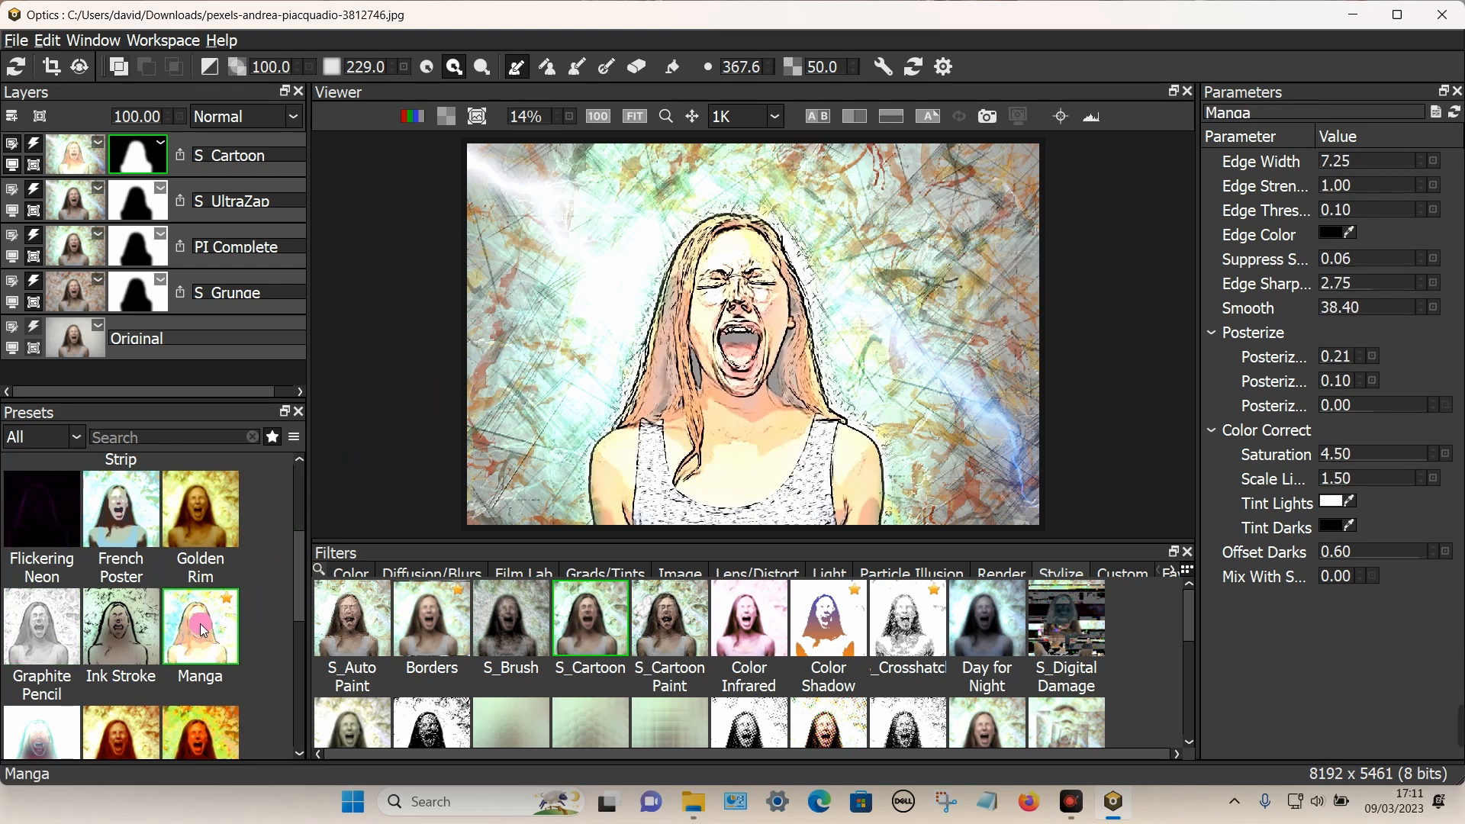
pyautogui.scroll(-3, 187, 630)
pyautogui.scroll(4, 195, 634)
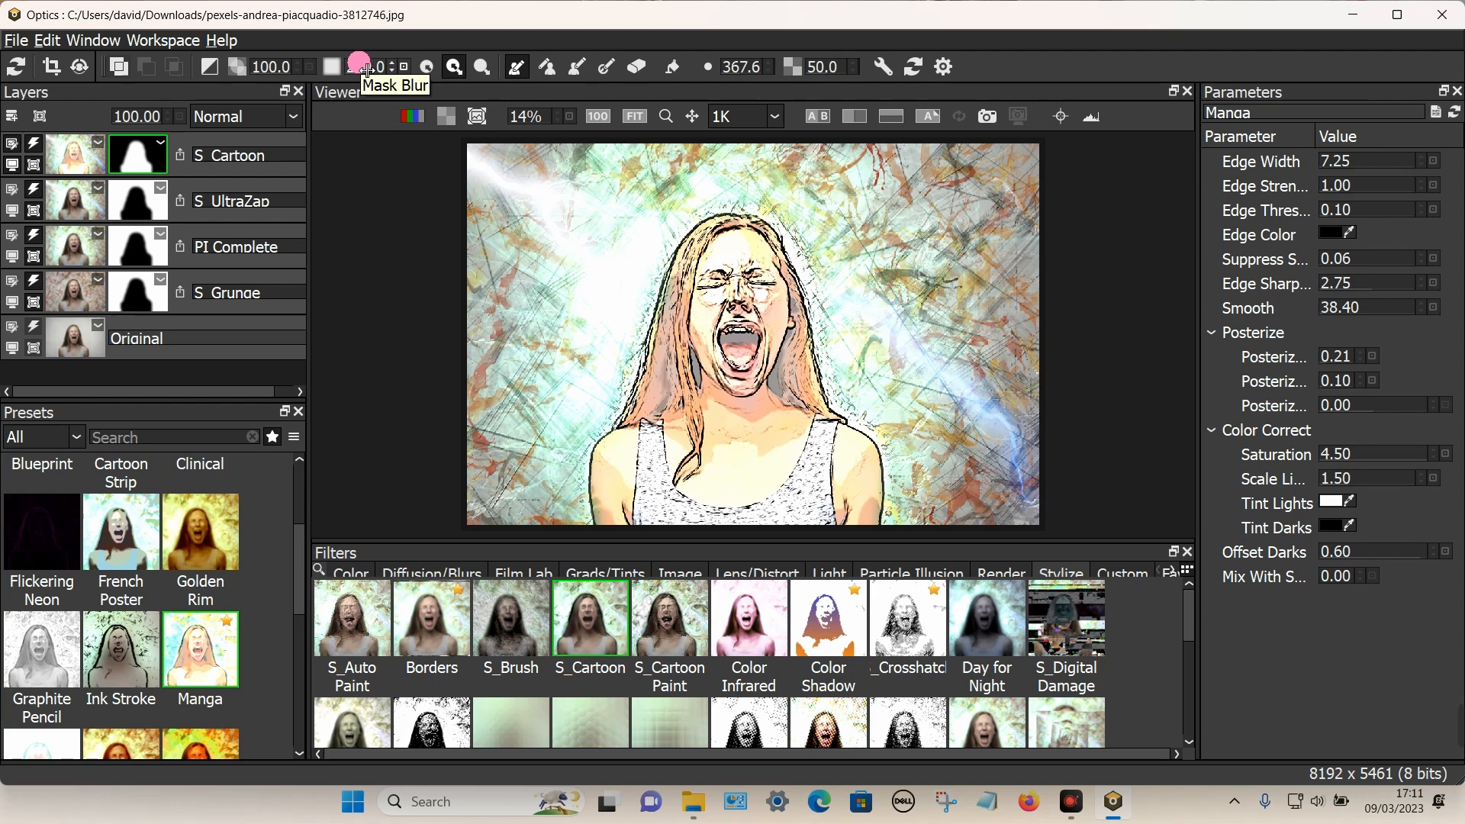
# - Set the S_Cartoon layer's mask blur to 424 and compare the result with the original photo
pyautogui.moveTo(390, 73); pyautogui.dragTo(520, 77)
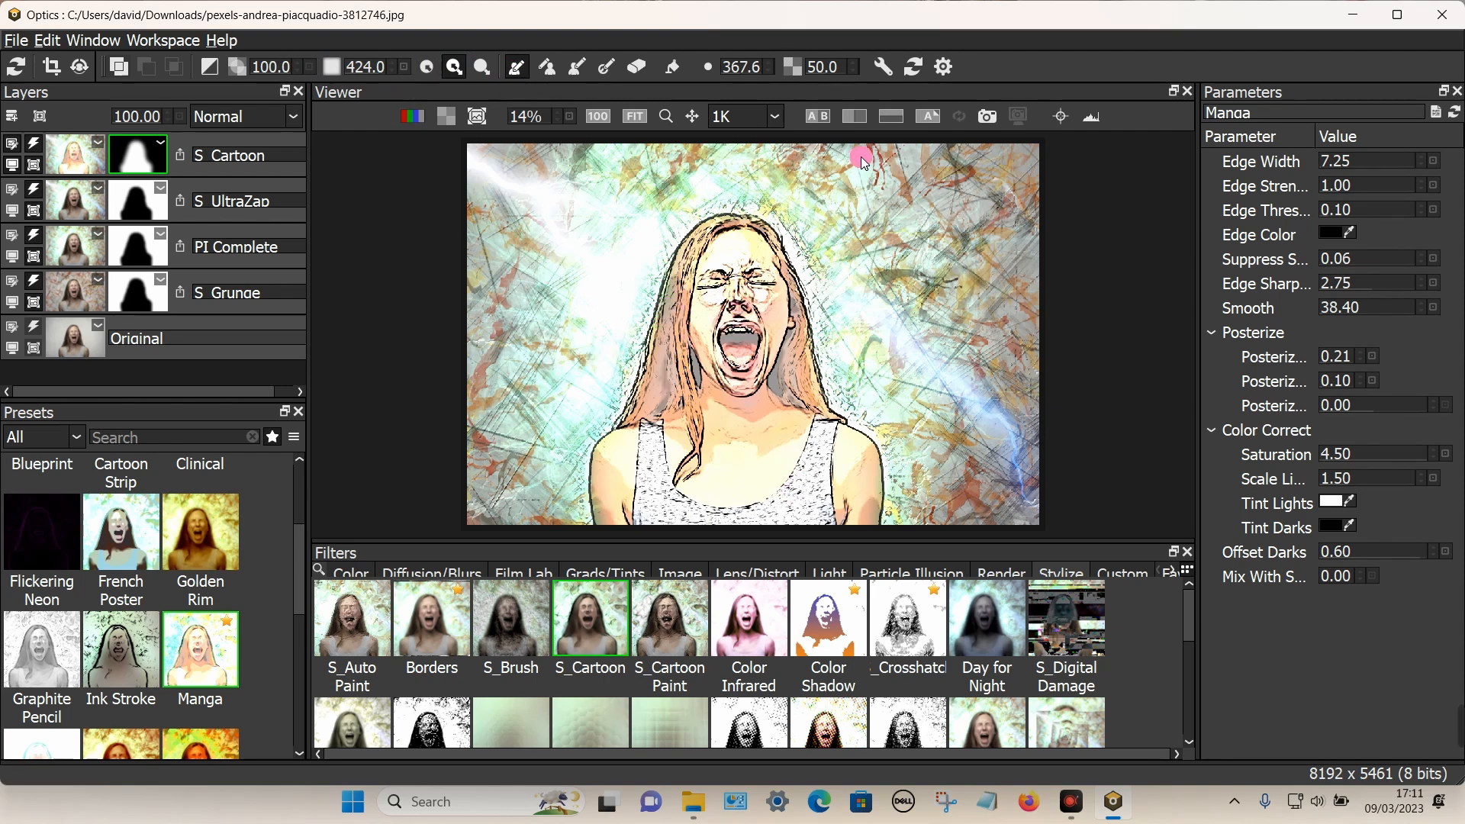
pyautogui.click(937, 116)
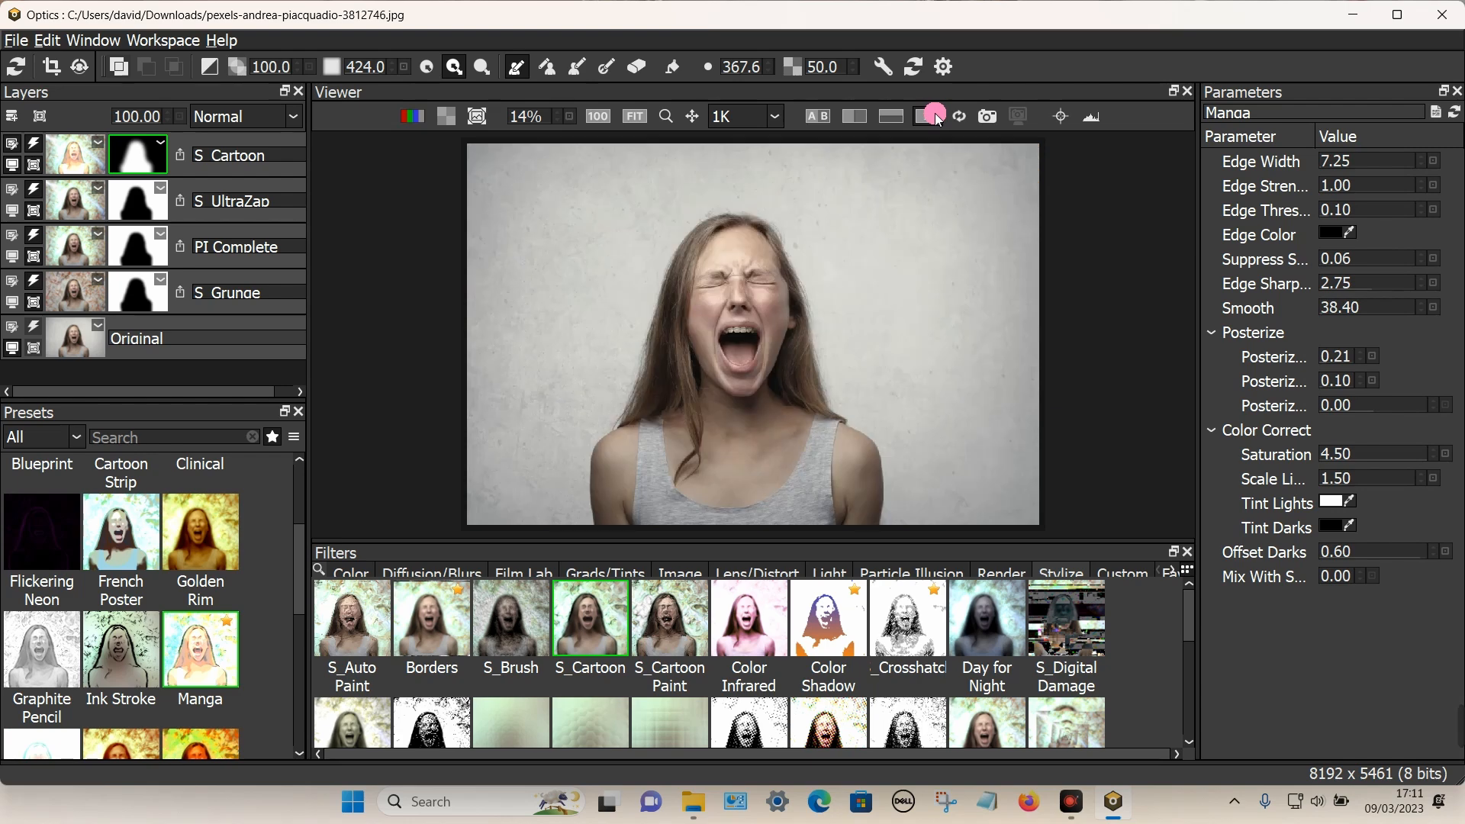
pyautogui.click(938, 117)
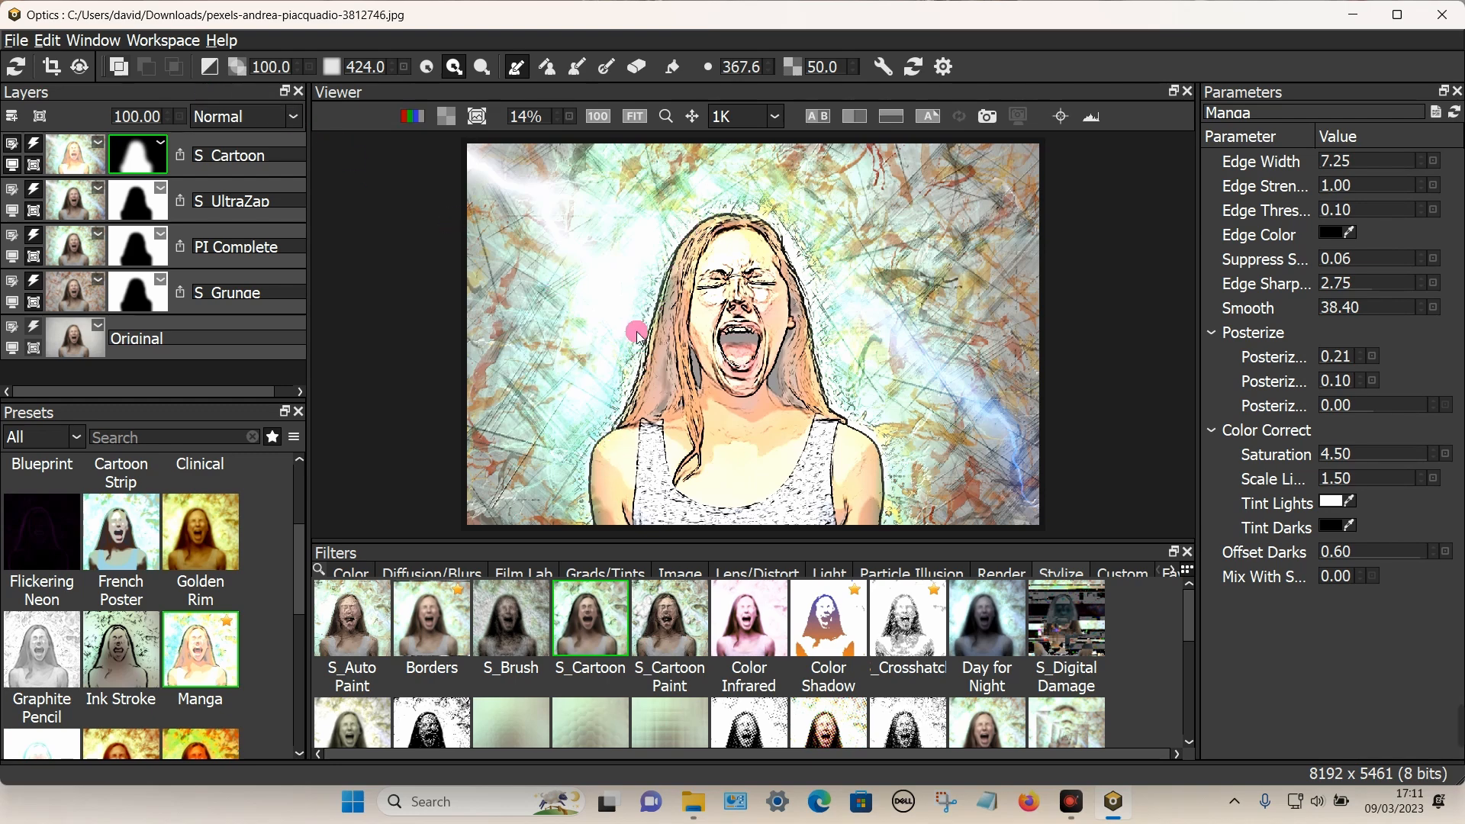
pyautogui.click(16, 40)
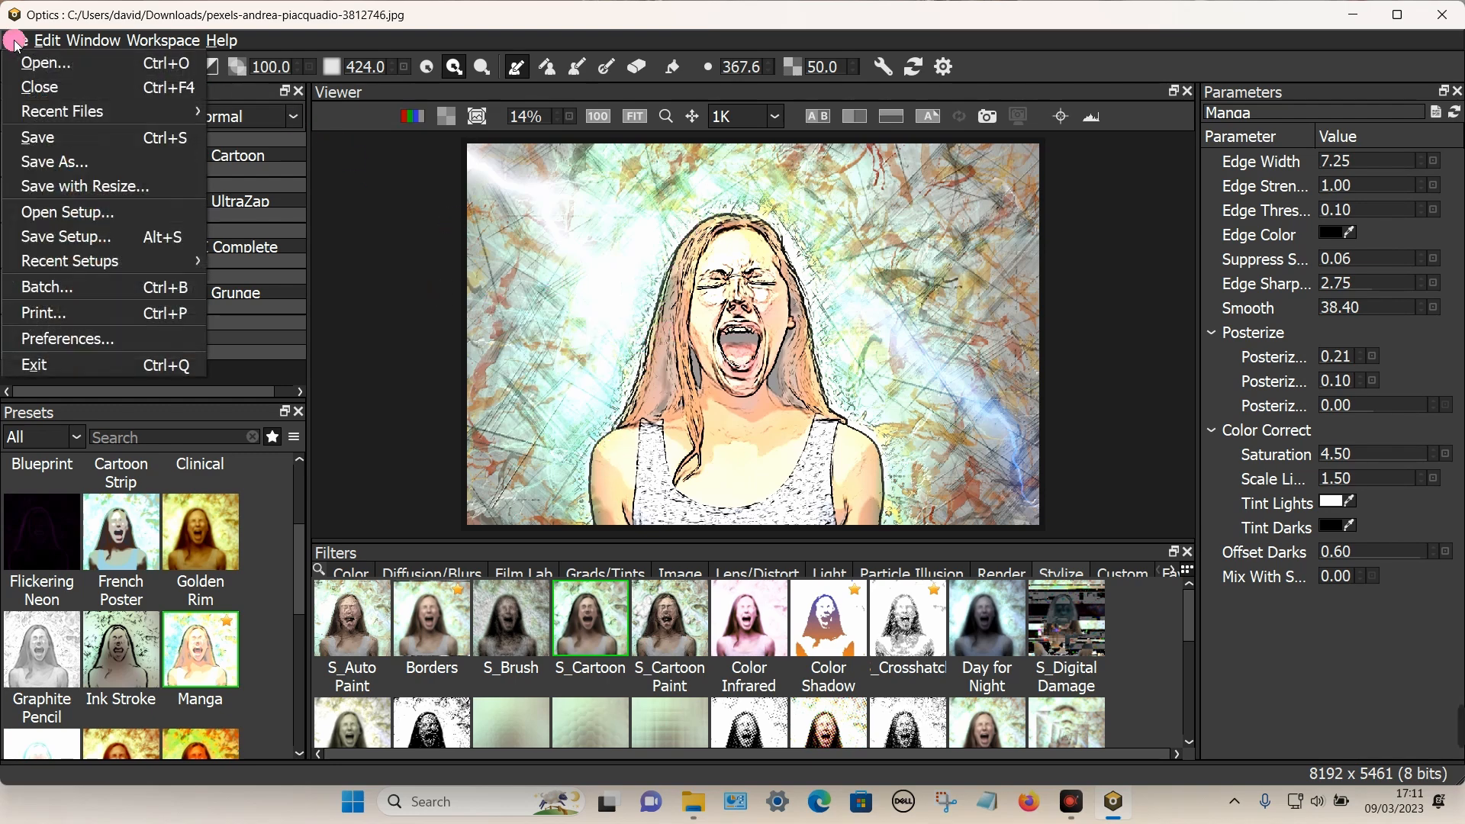
pyautogui.click(61, 162)
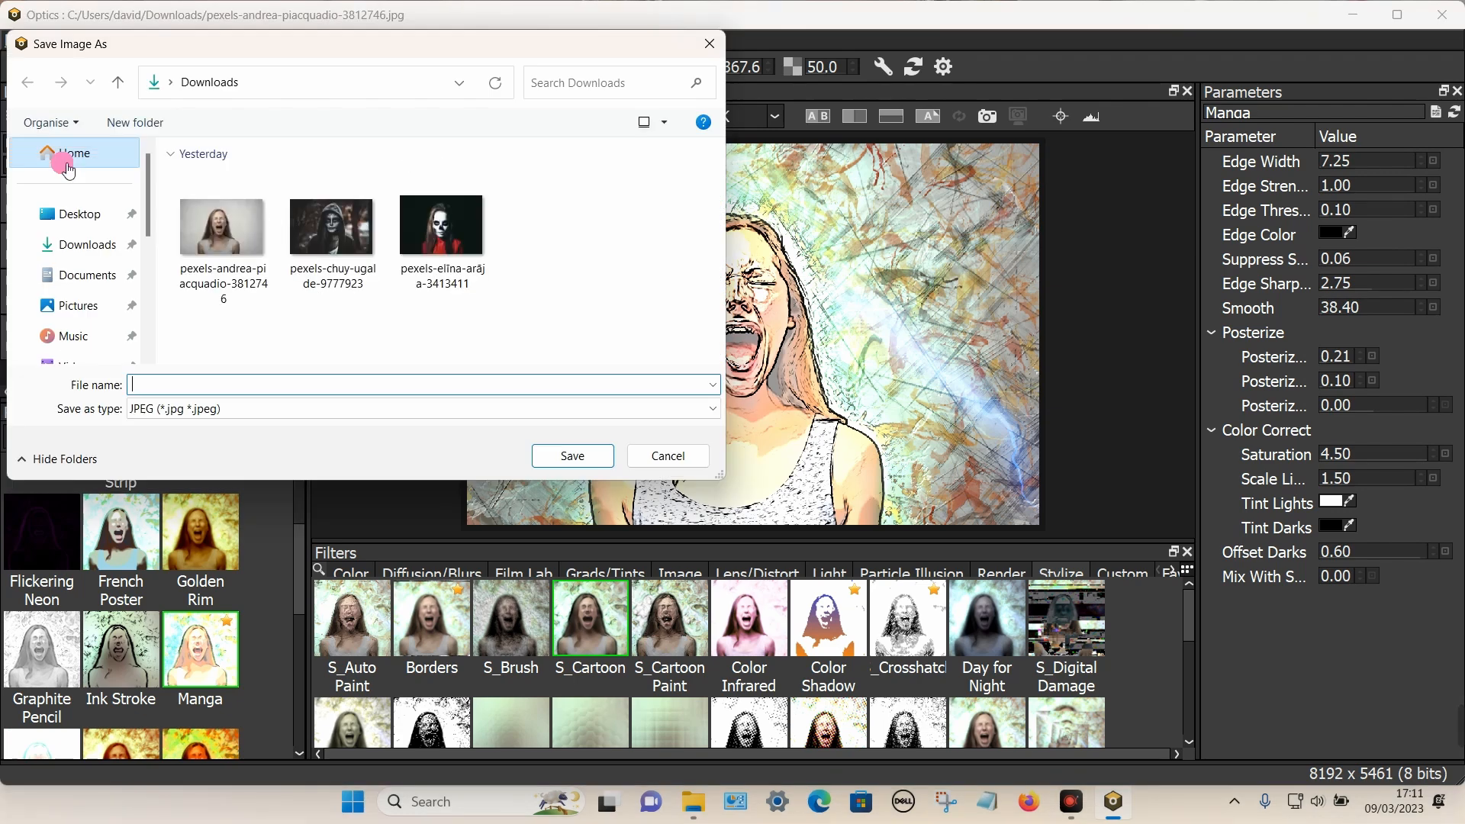
pyautogui.click(175, 410)
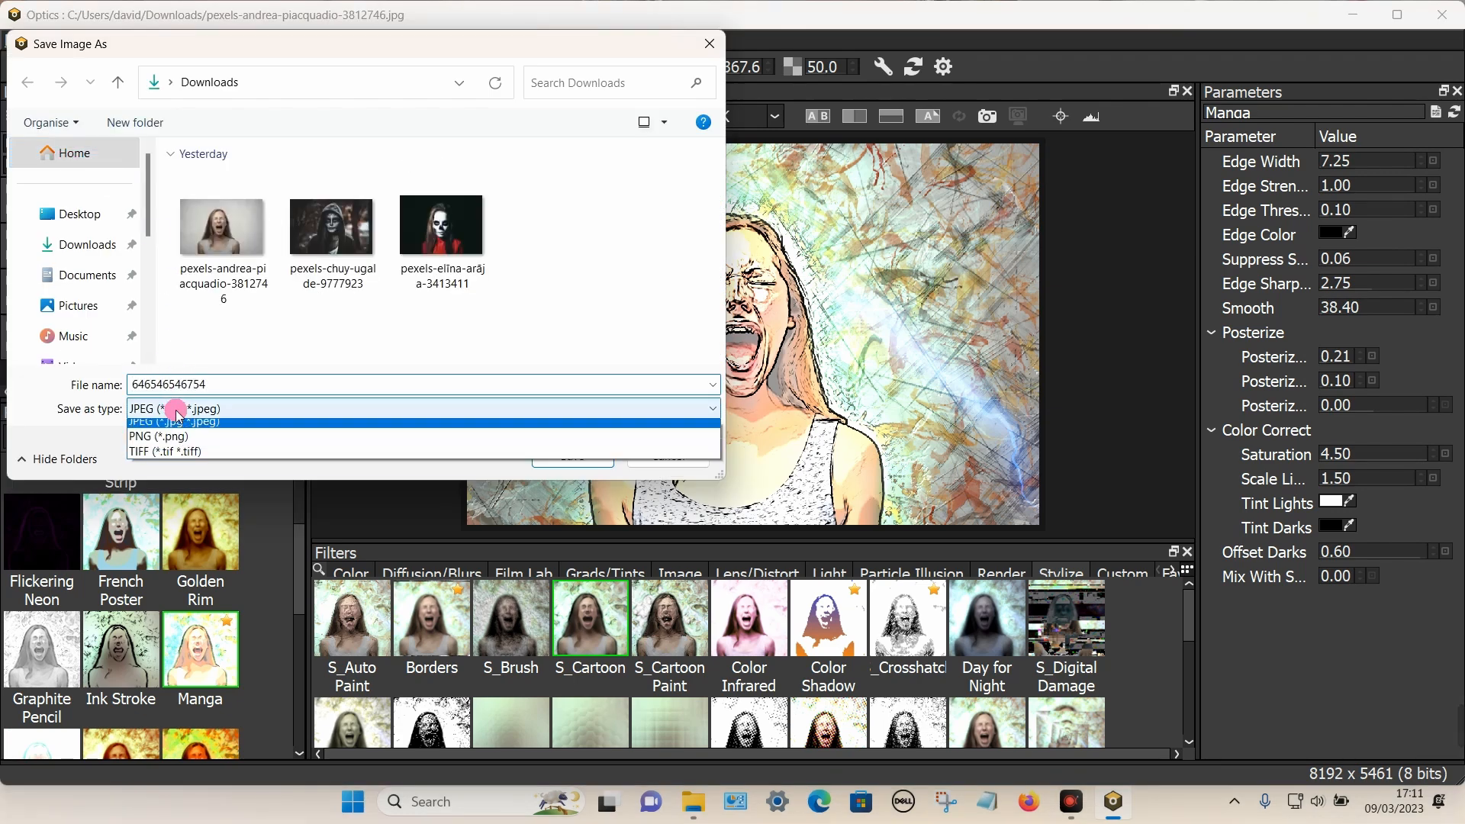
pyautogui.click(175, 411)
pyautogui.click(573, 456)
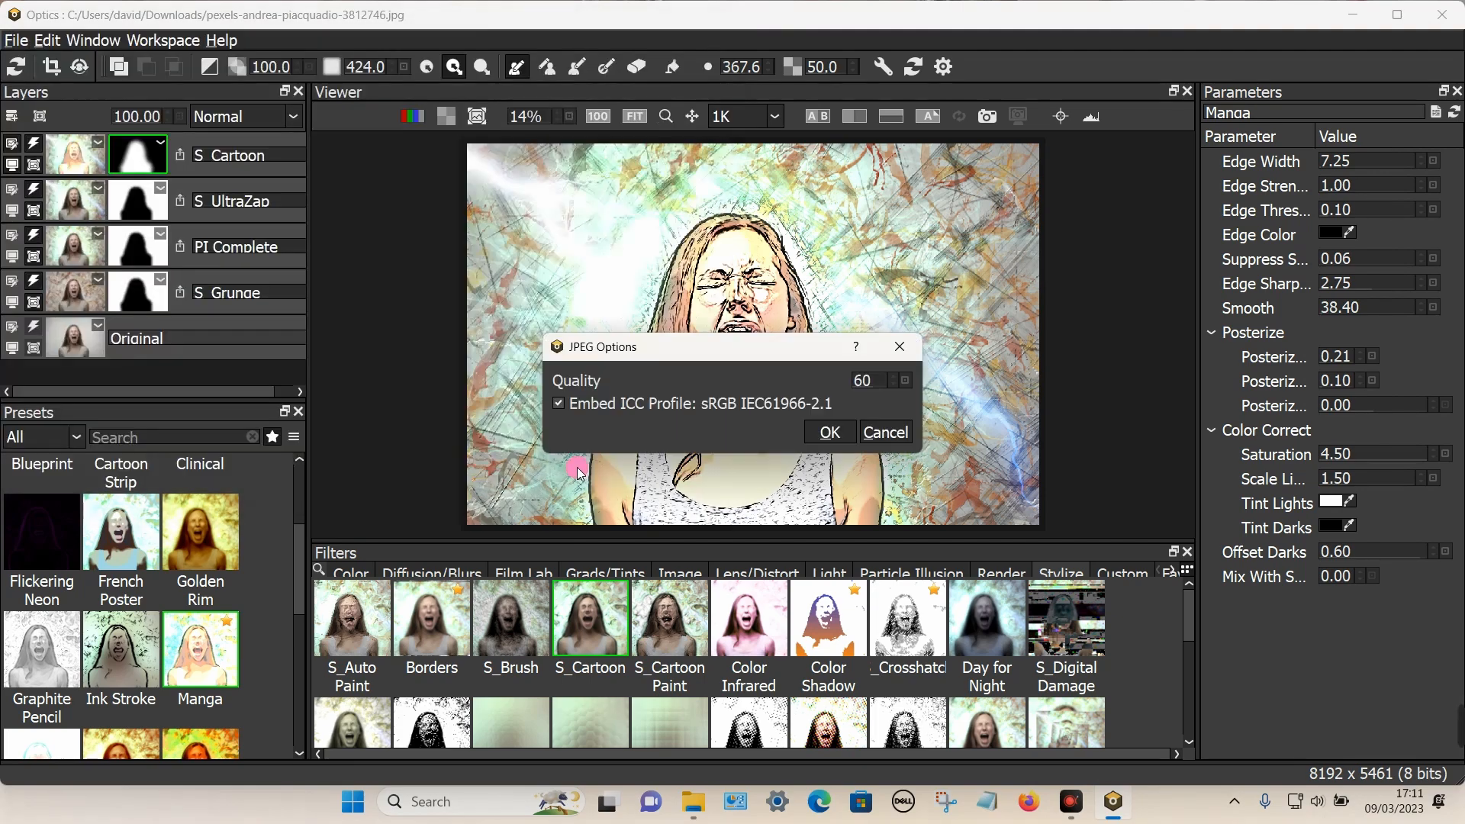
pyautogui.doubleClick(866, 380)
pyautogui.write('100')
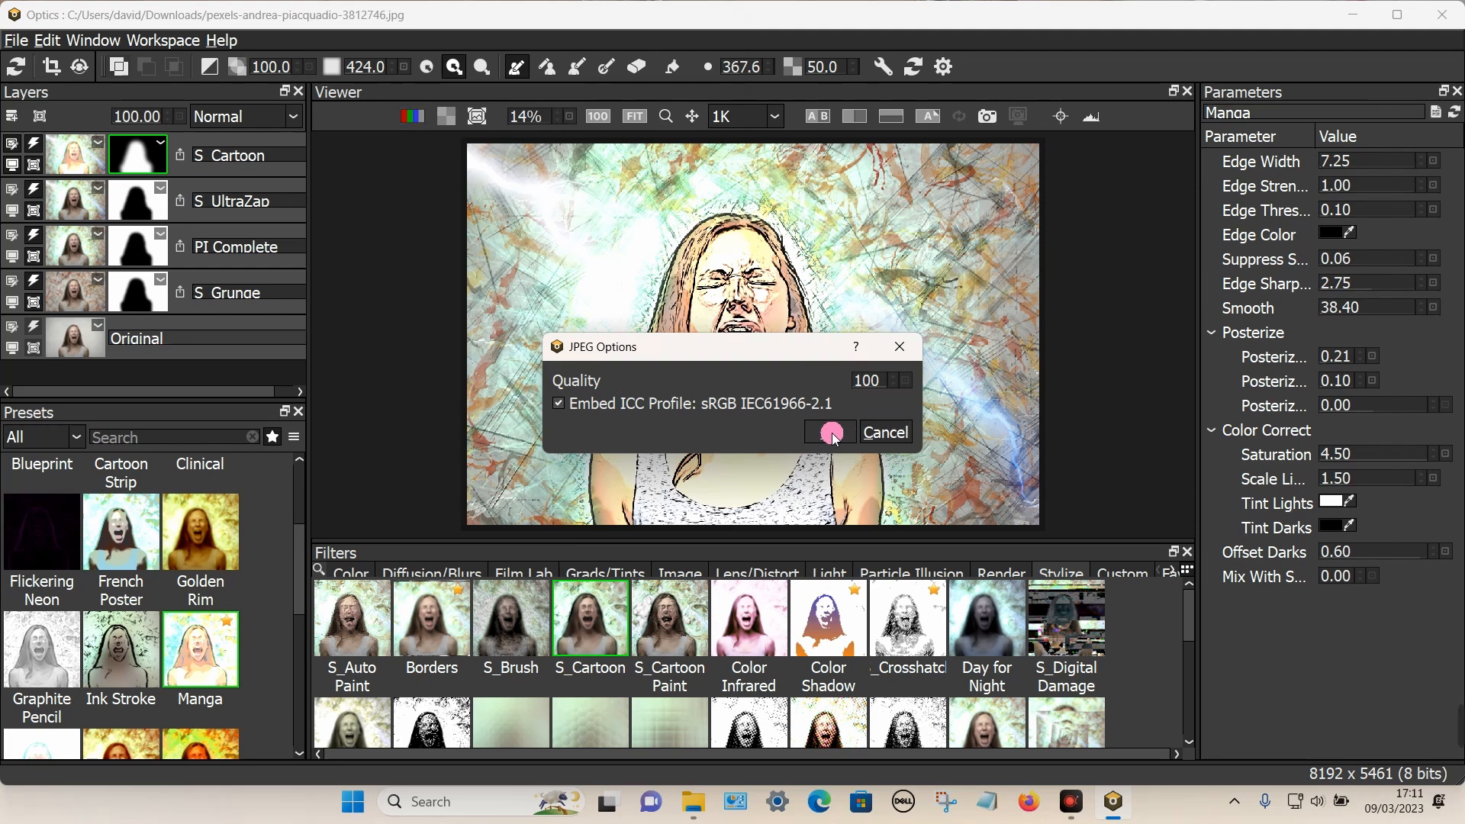
pyautogui.click(831, 433)
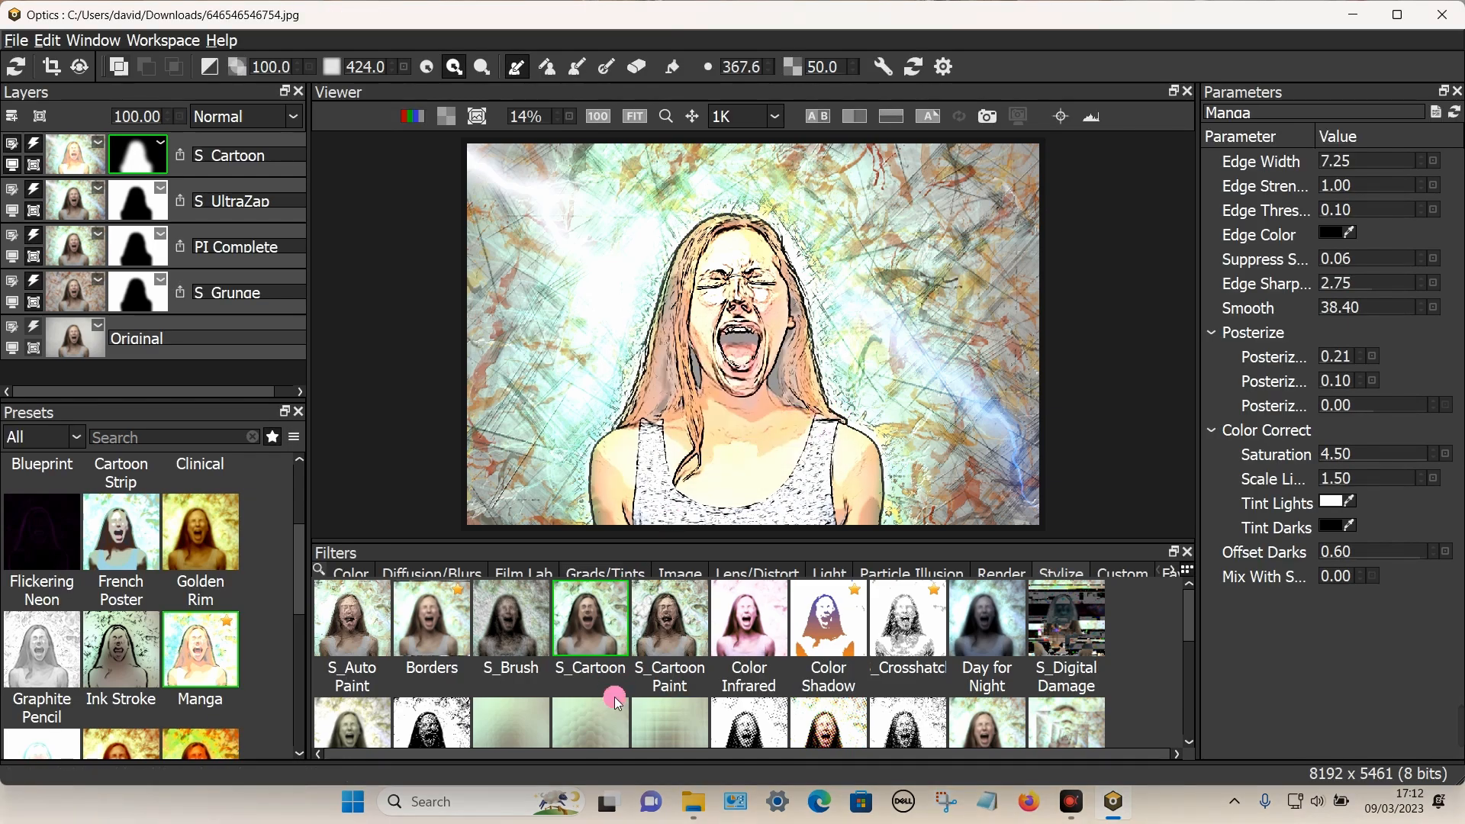
# - Look for the saved image in the Pictures folder in File Explorer and check the save location in Optics' Save Image As dialog
pyautogui.click(693, 802)
pyautogui.click(65, 301)
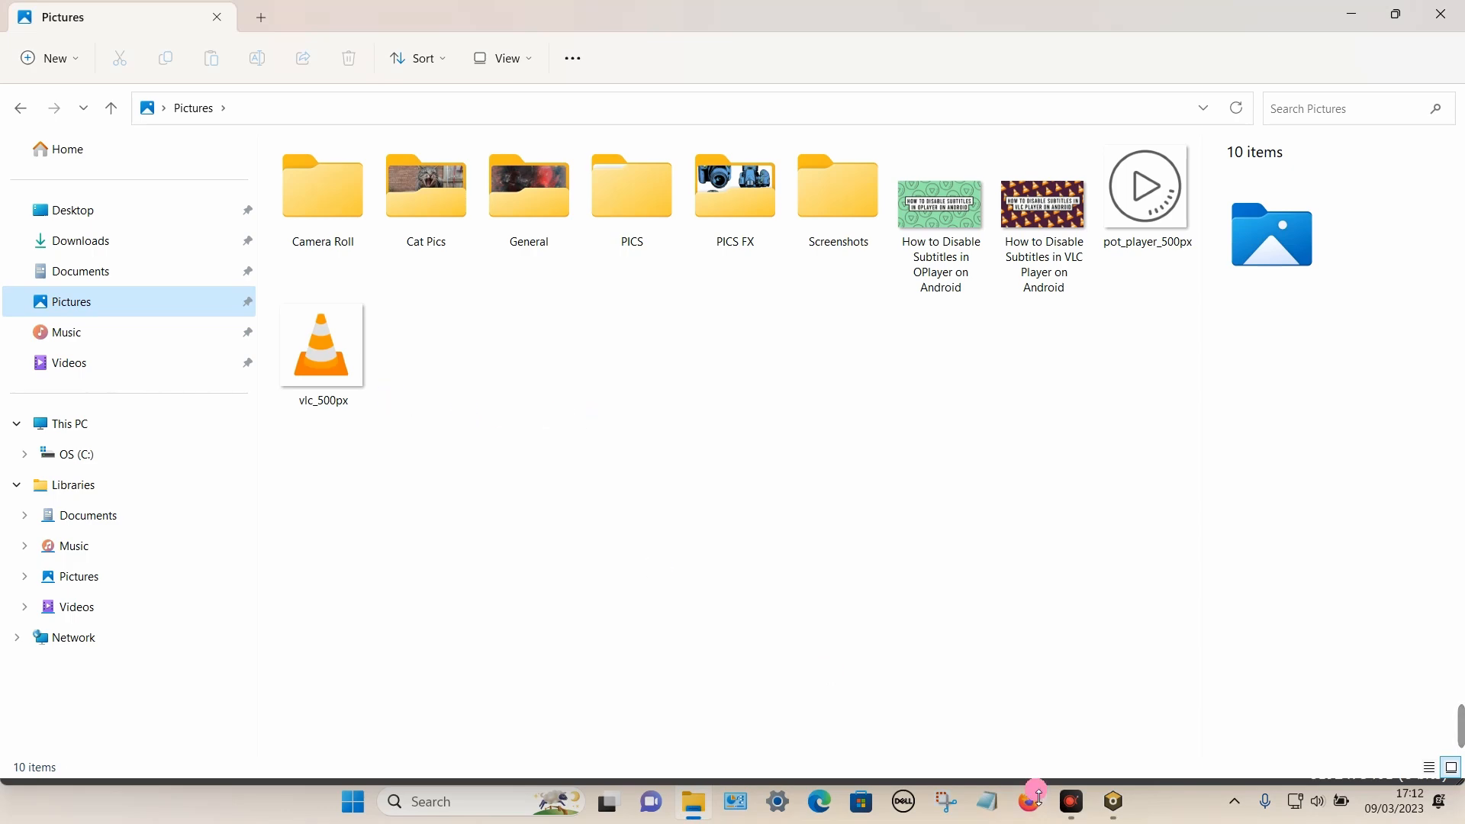
pyautogui.click(1116, 804)
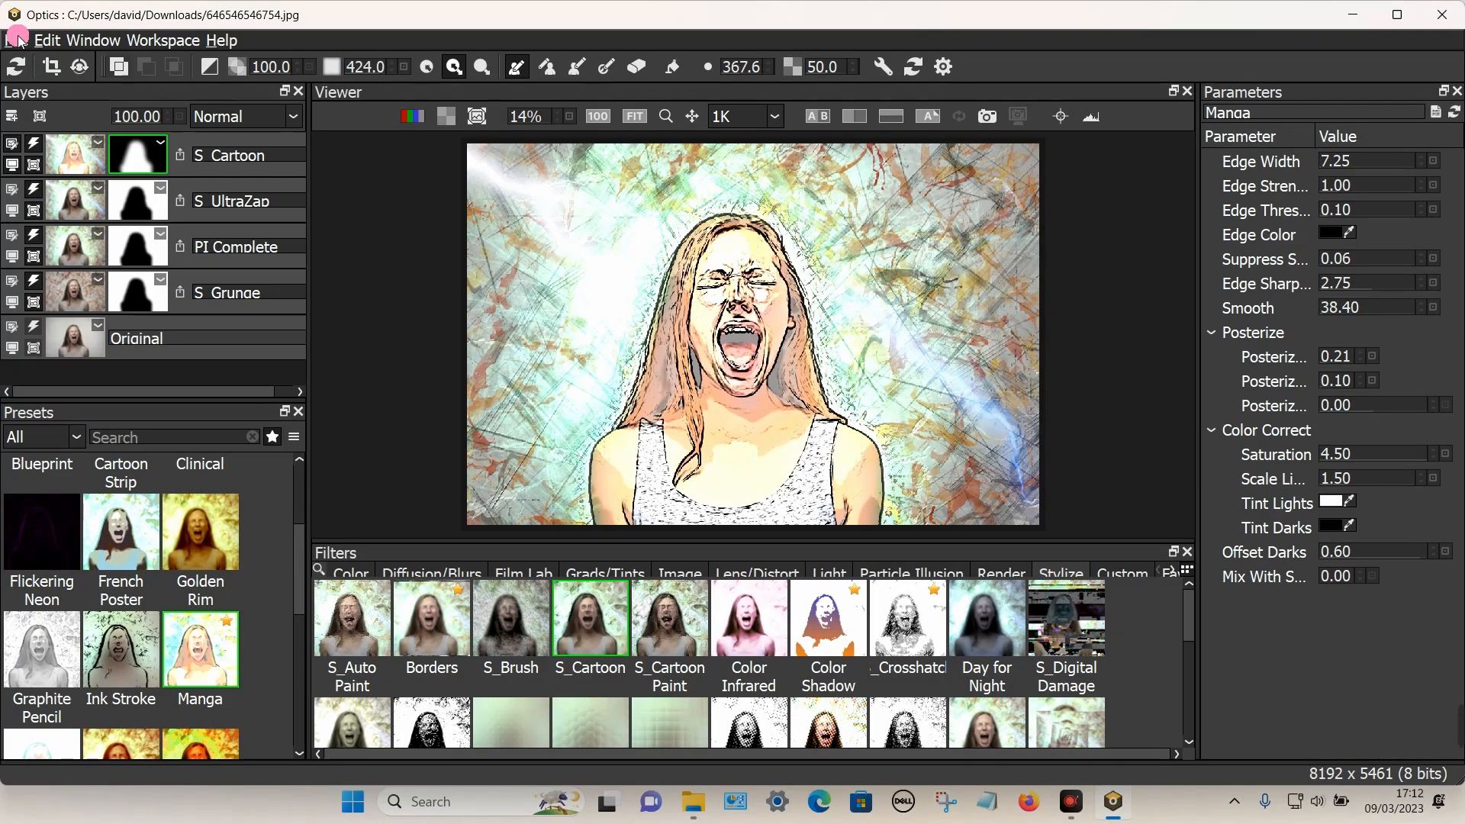
pyautogui.click(15, 40)
pyautogui.click(59, 156)
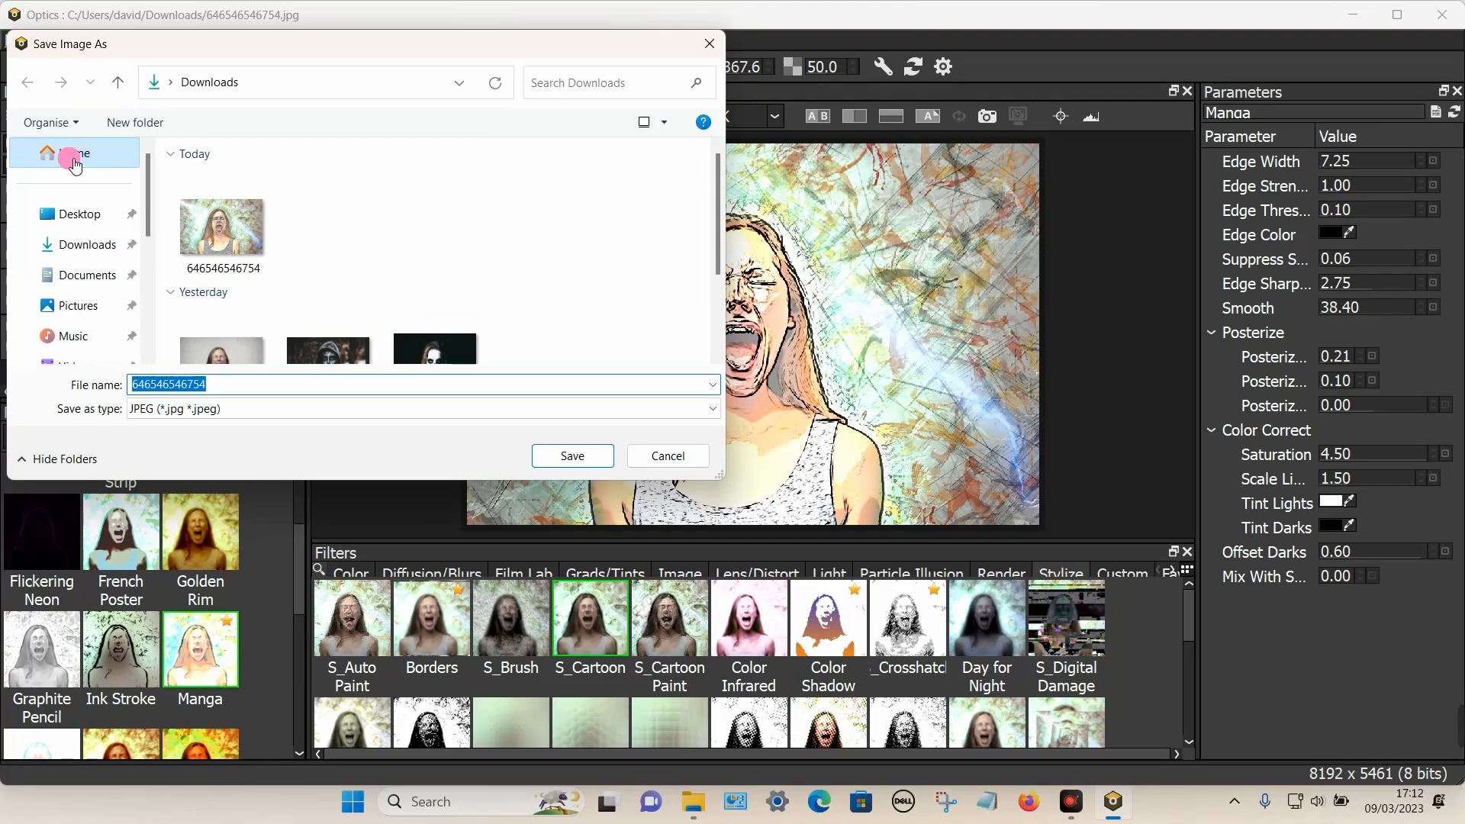
pyautogui.click(710, 43)
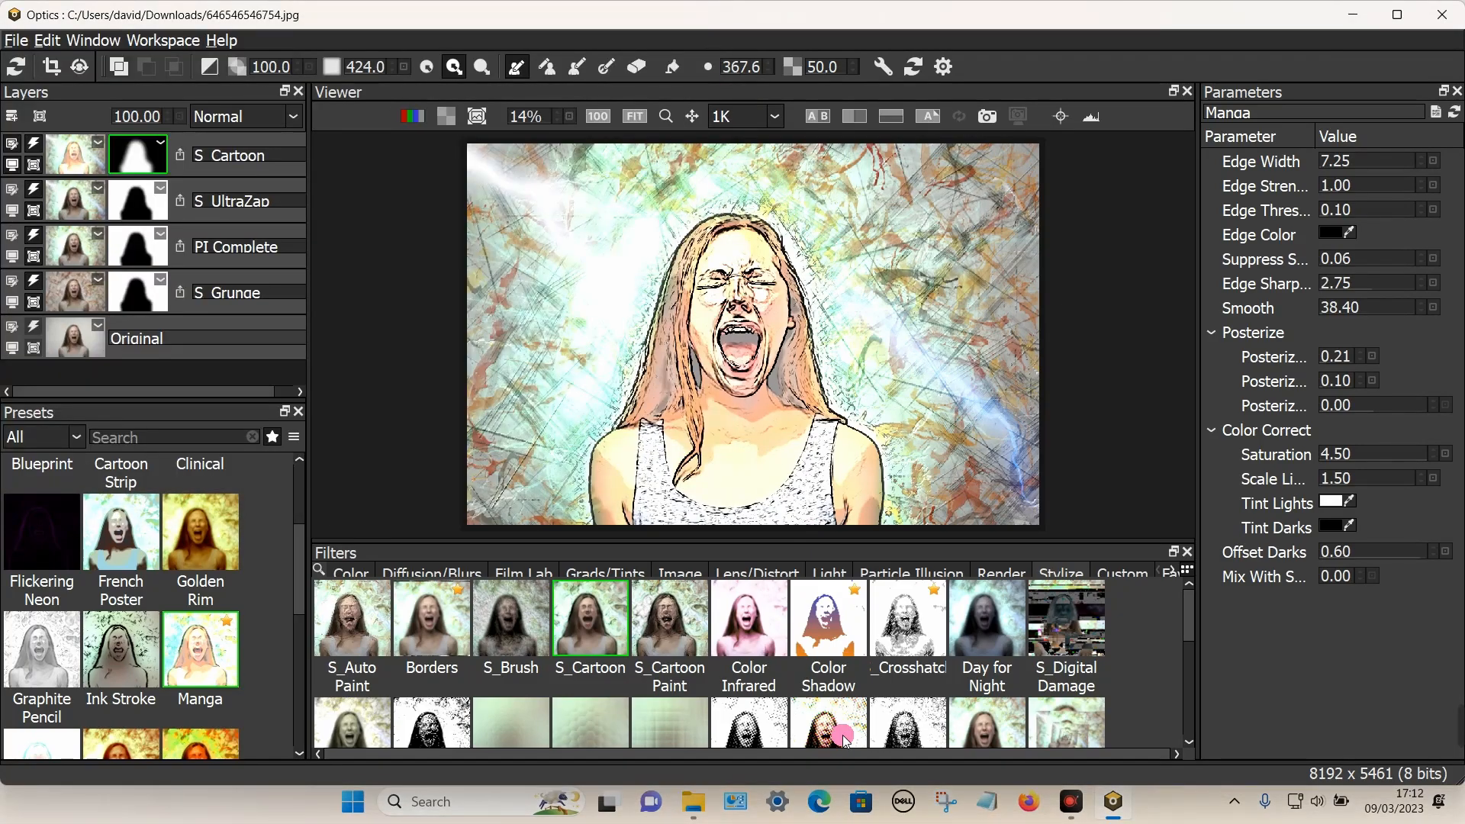
pyautogui.click(698, 803)
pyautogui.click(130, 240)
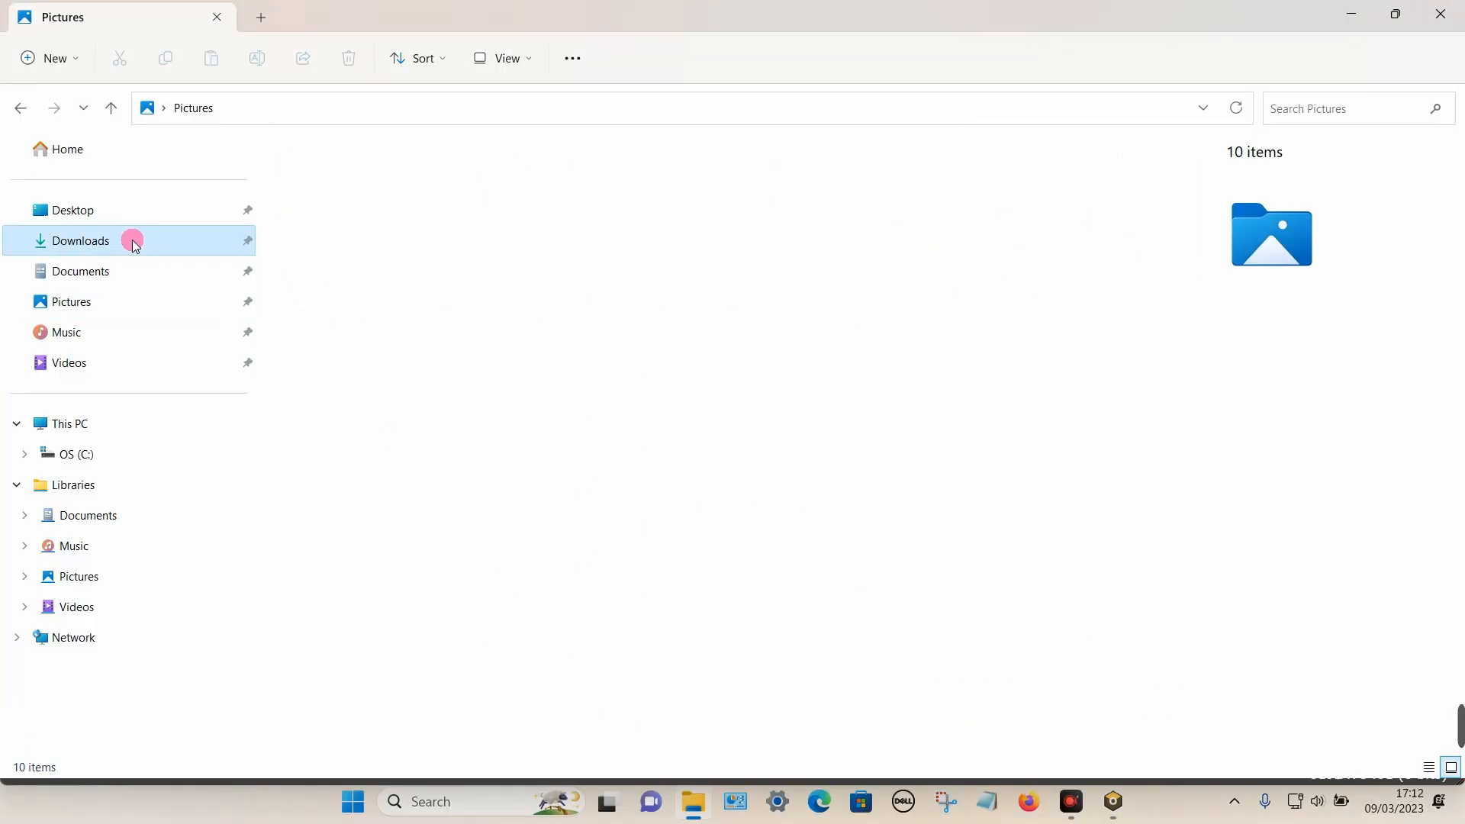
pyautogui.doubleClick(330, 210)
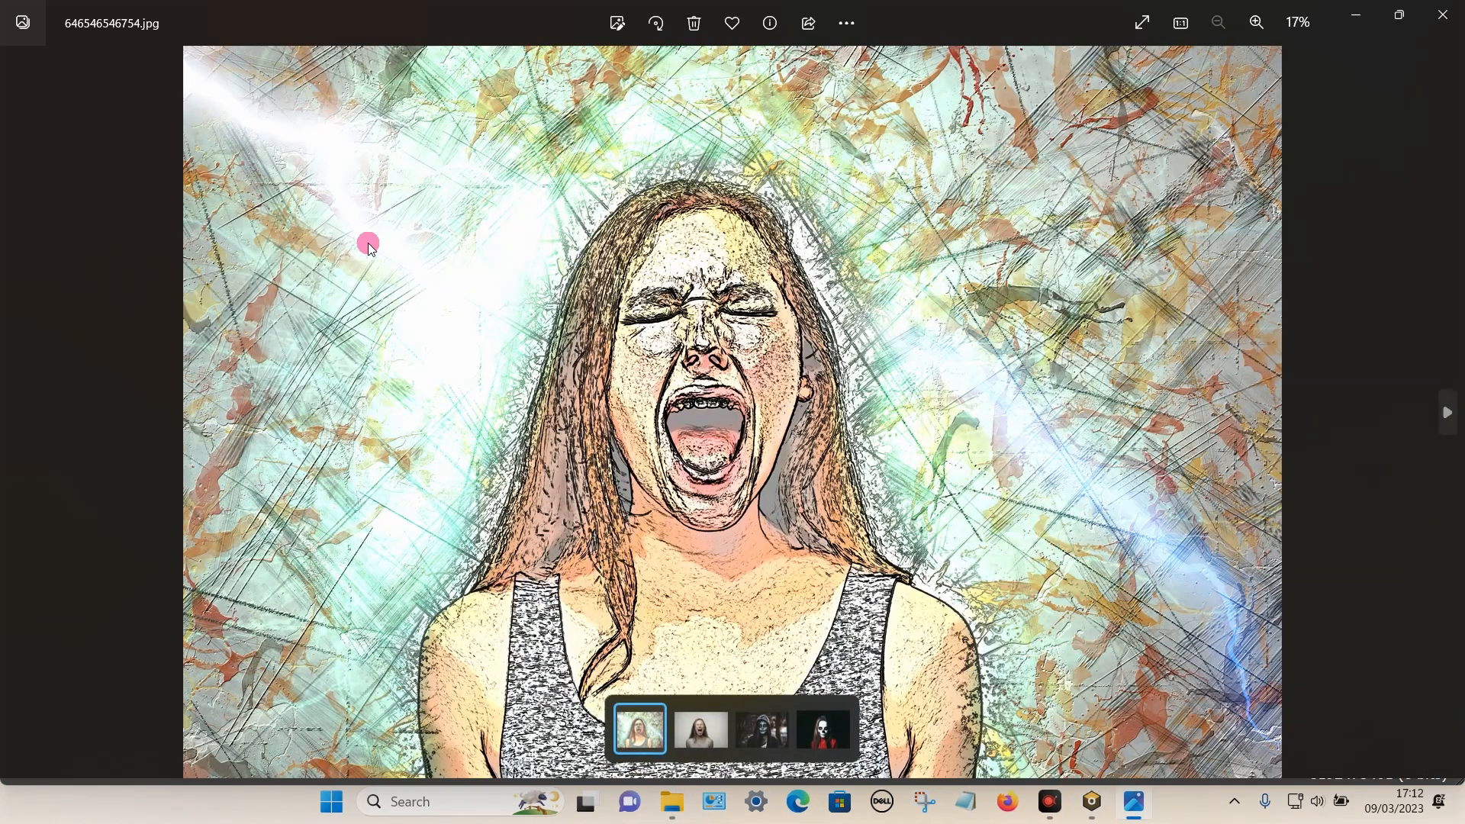
# - Open the original photo of the woman from Downloads to compare it with the saved version, and close it
pyautogui.click(1351, 9)
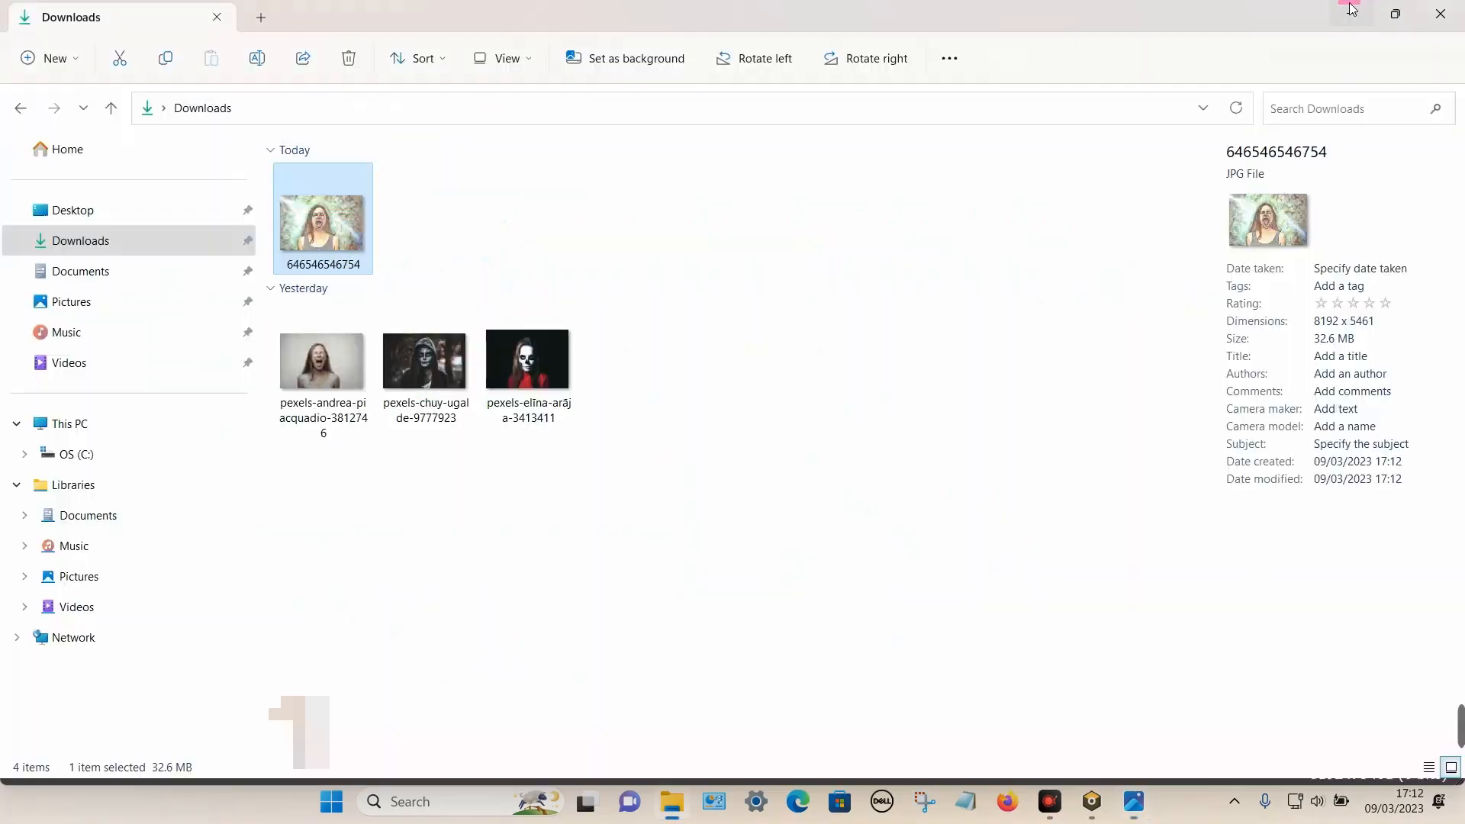
pyautogui.doubleClick(352, 356)
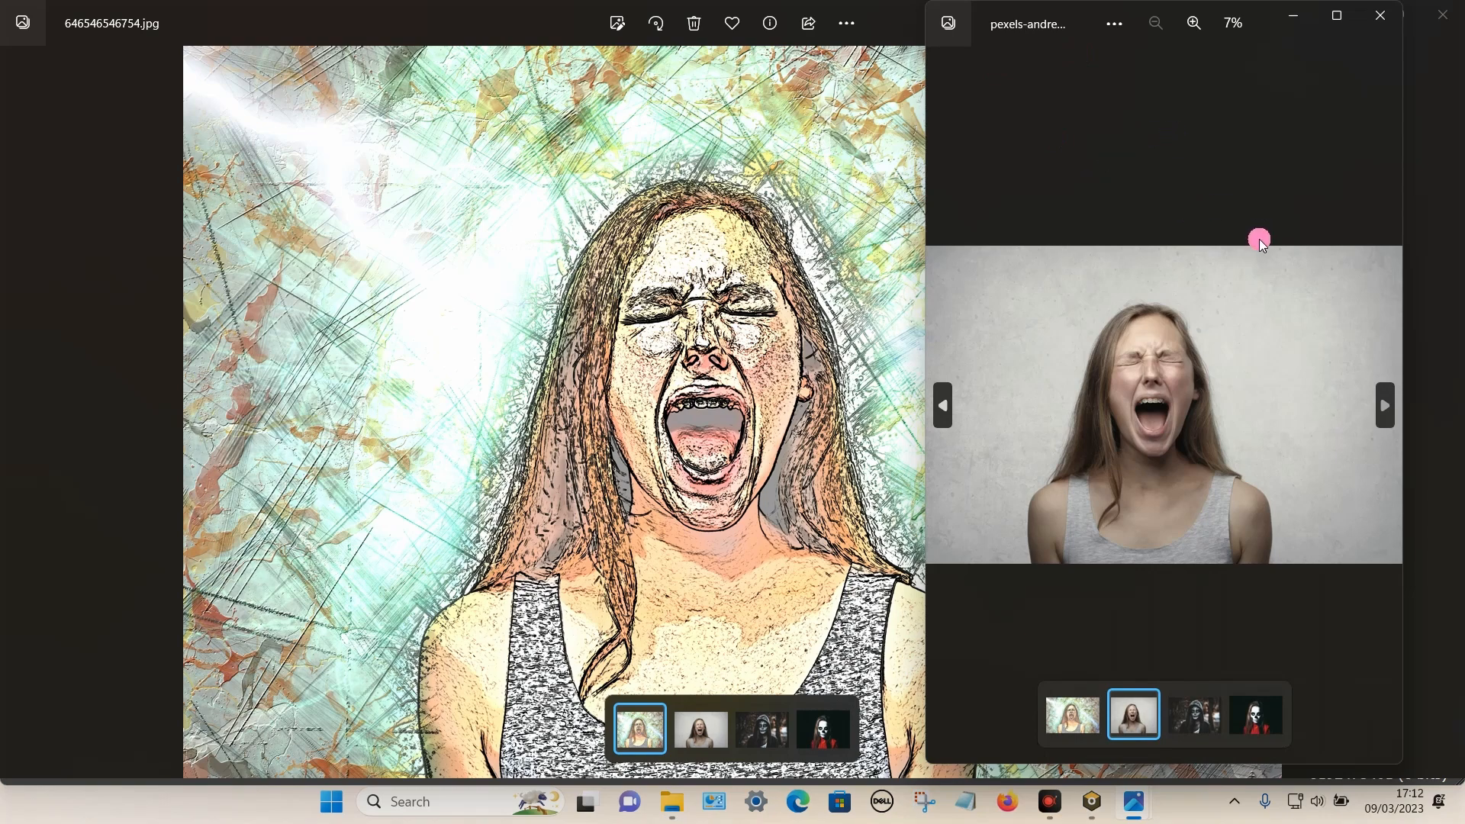
pyautogui.click(1378, 19)
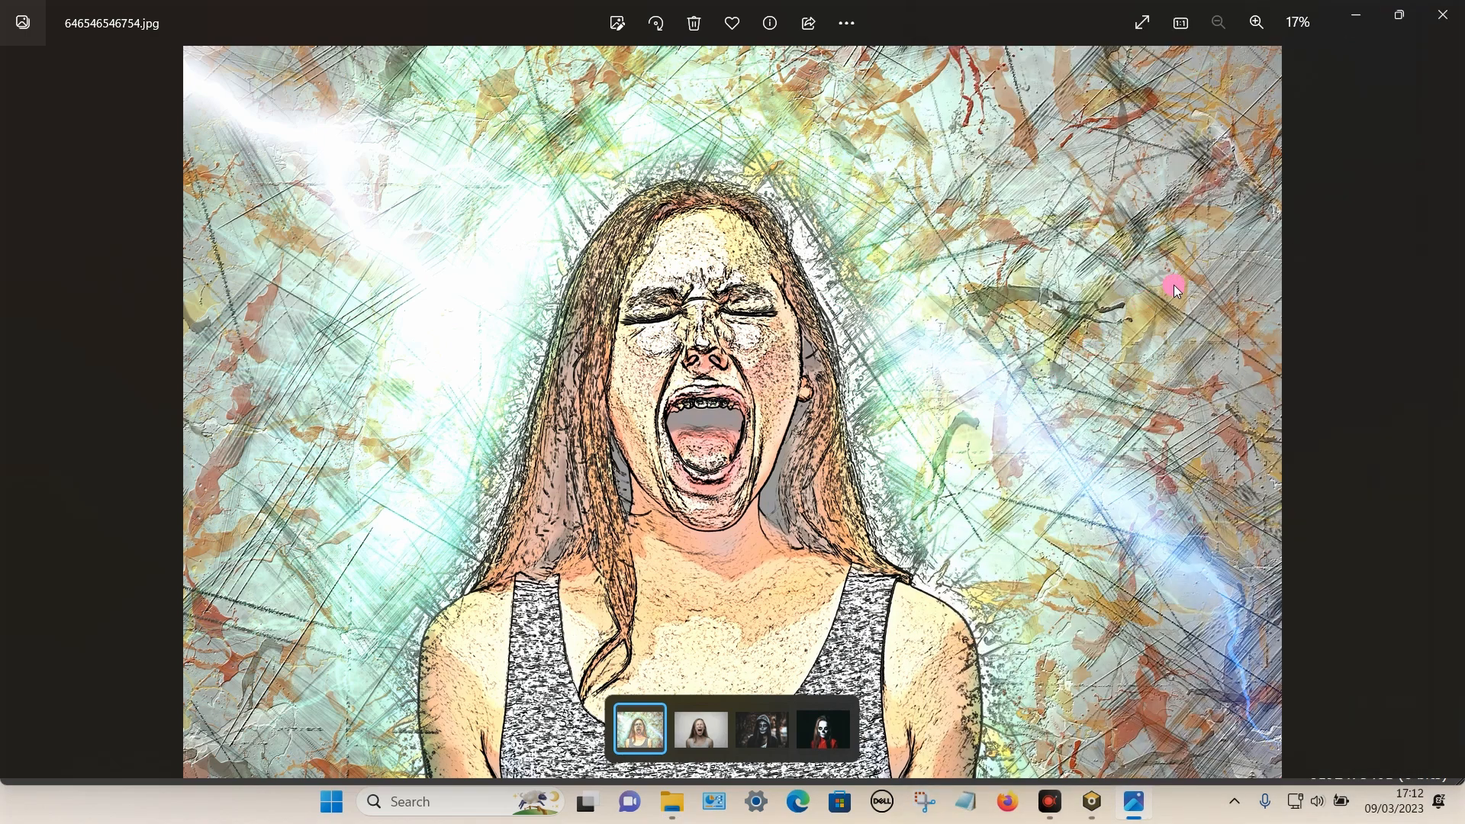